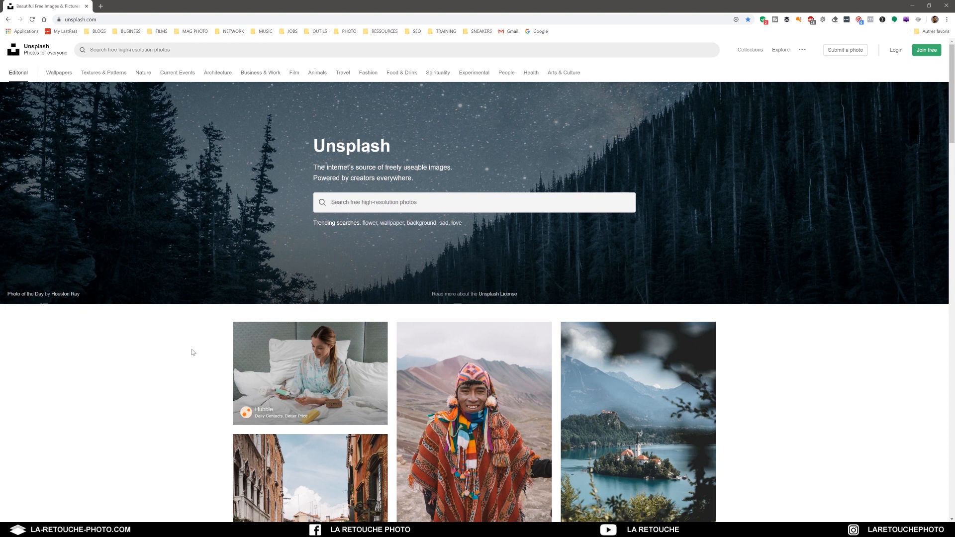
Search Unsplash for "portrait" photos.
scroll(199, 352, "down", 2)
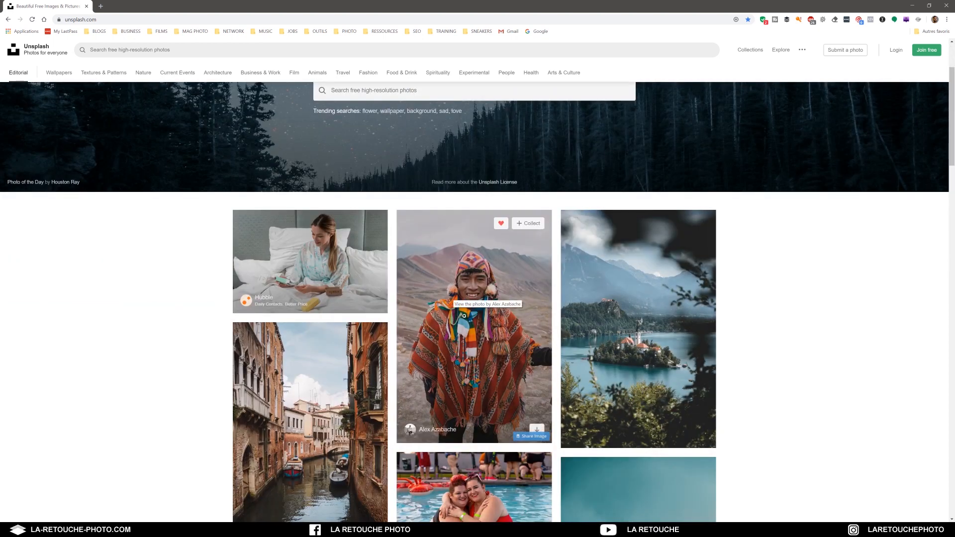
scroll(481, 290, "down", 3)
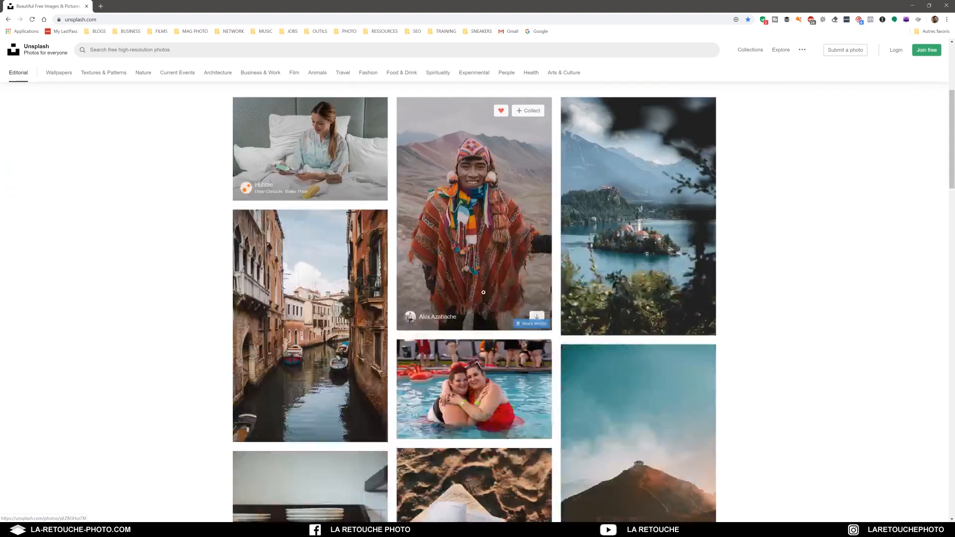
scroll(489, 358, "up", 4)
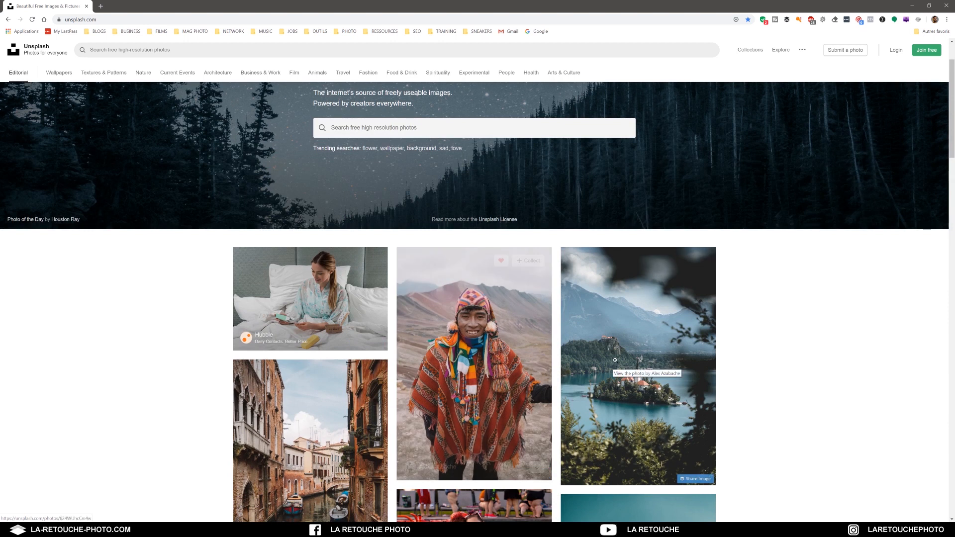
scroll(493, 374, "down", 10)
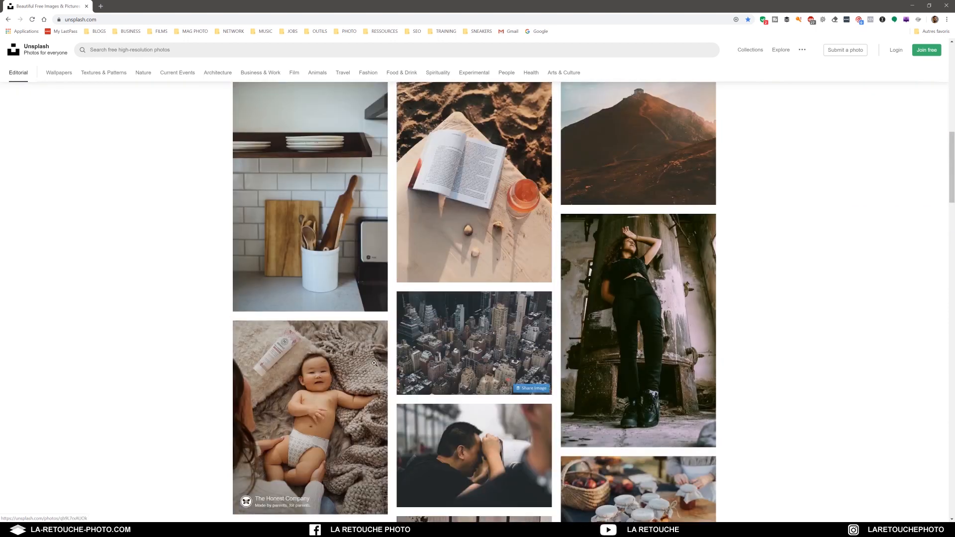
mouse_move(375, 285)
scroll(376, 286, "up", 10)
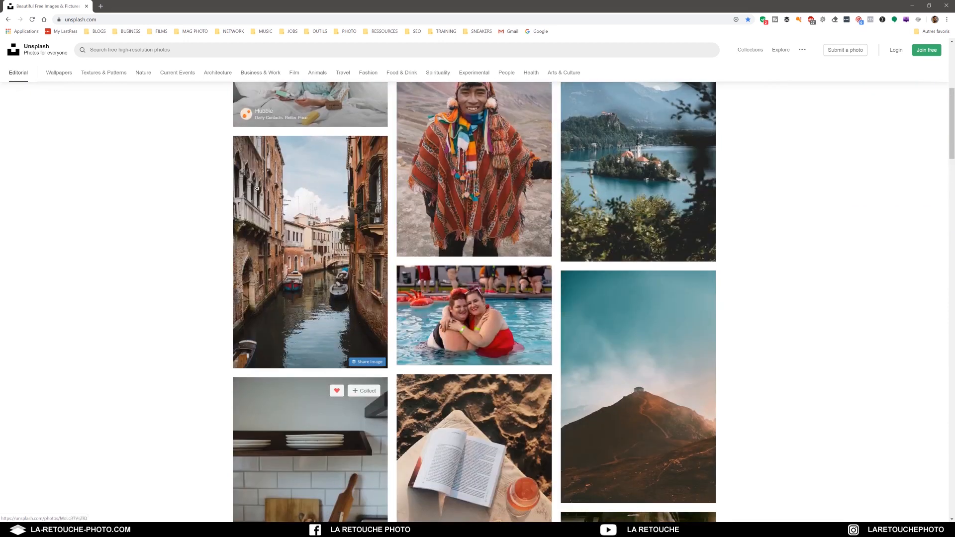
type("portrait")
key("Return")
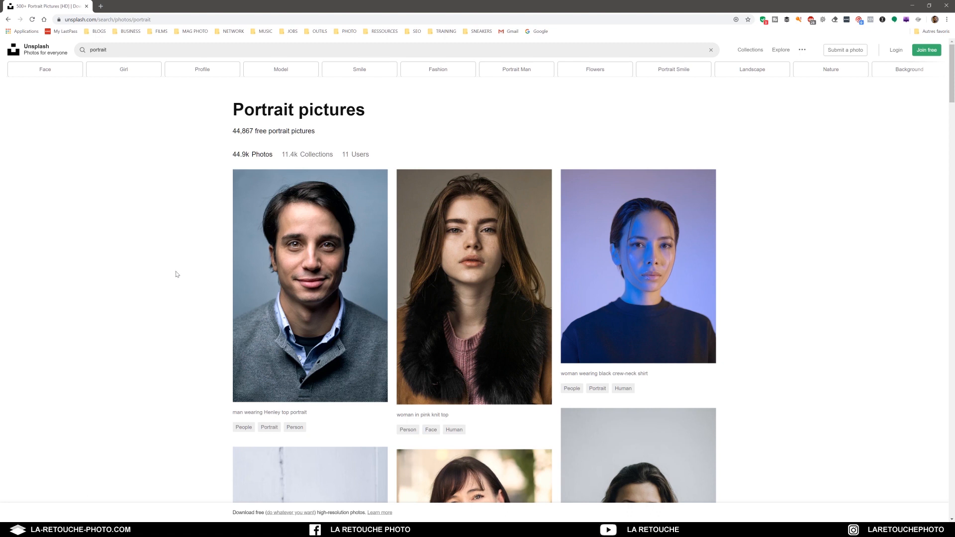
Look through the portrait search results for photos of living subjects that leave room for a title.
scroll(178, 275, "down", 8)
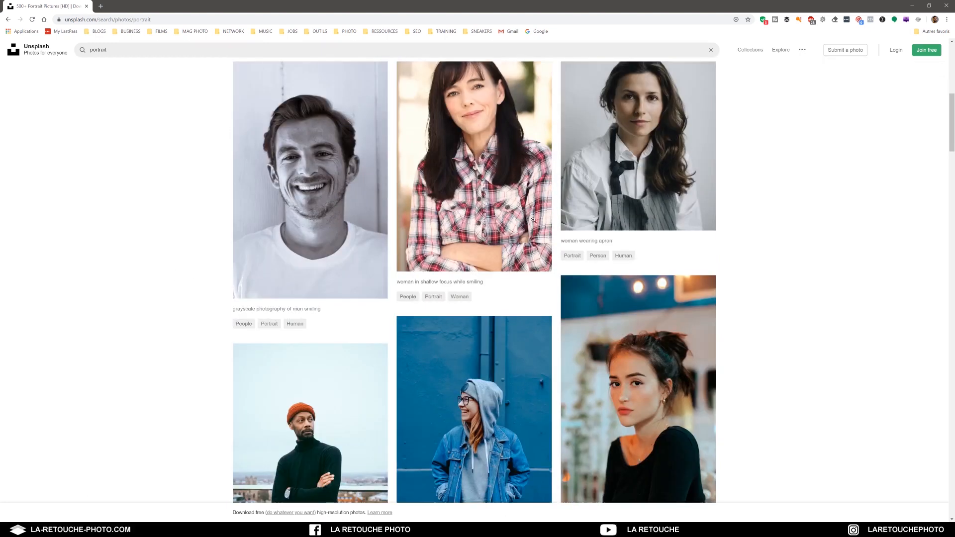
scroll(500, 226, "up", 2)
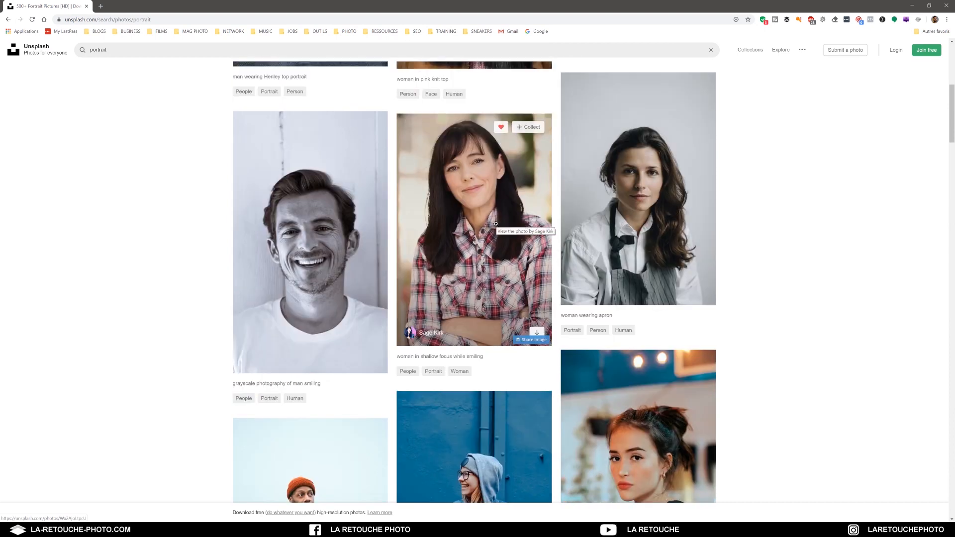
scroll(529, 284, "down", 4)
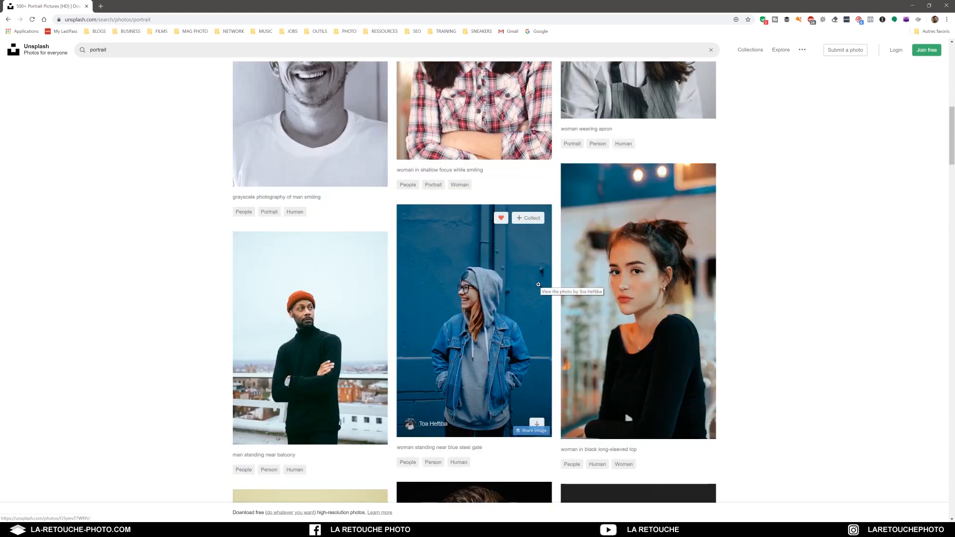
scroll(552, 288, "down", 5)
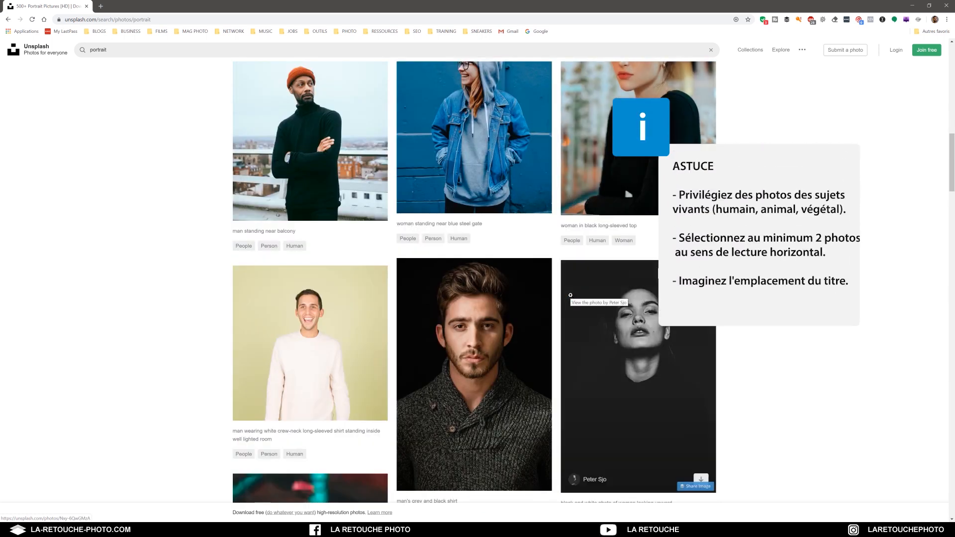
scroll(357, 253, "down", 2)
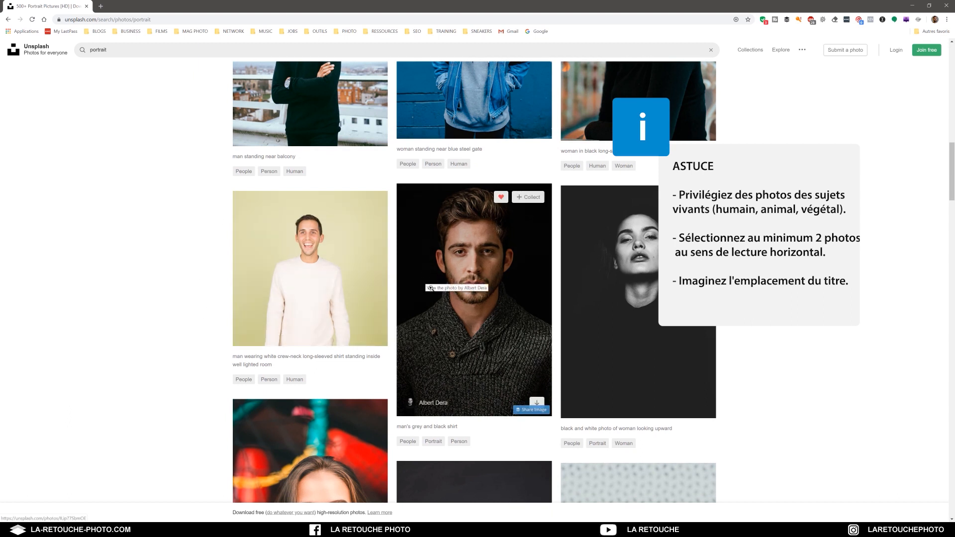
scroll(328, 225, "down", 10)
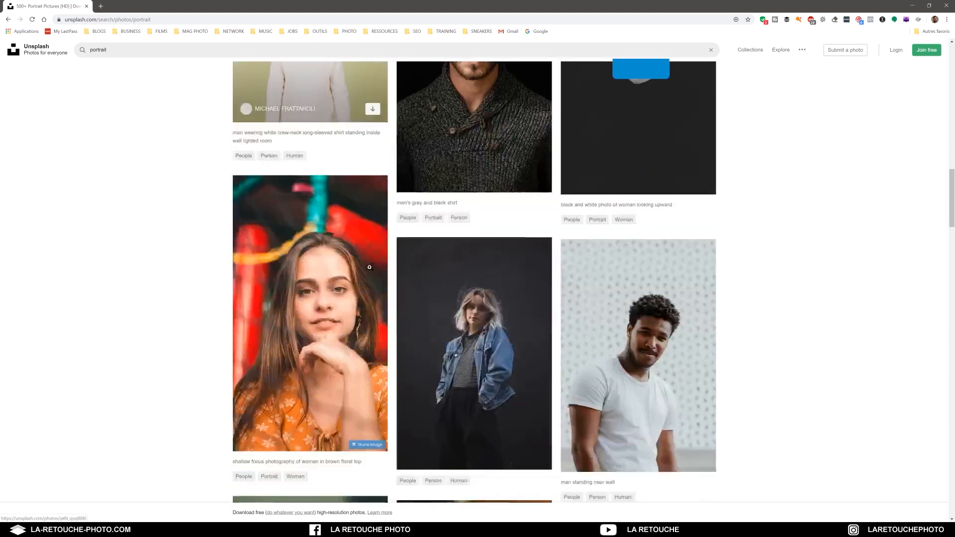
scroll(438, 318, "down", 4)
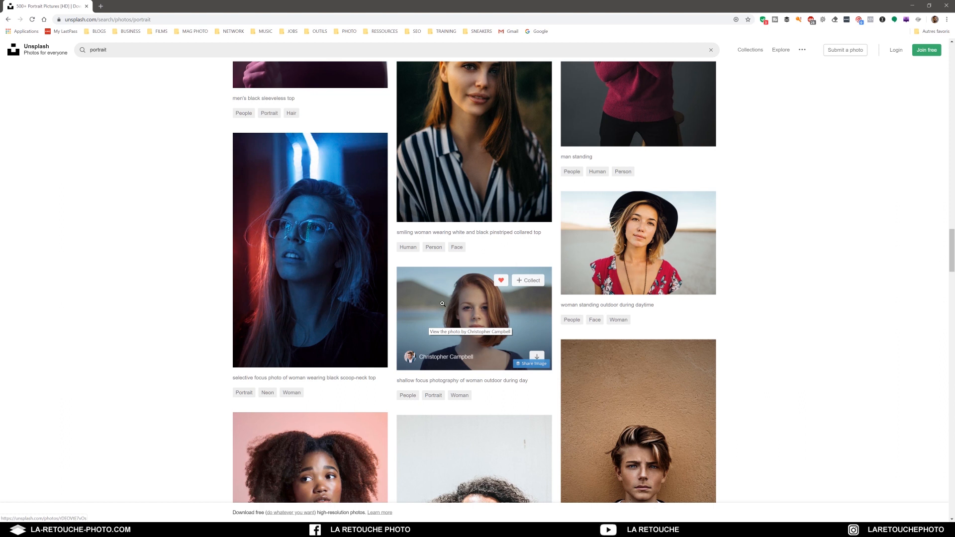
scroll(421, 319, "down", 5)
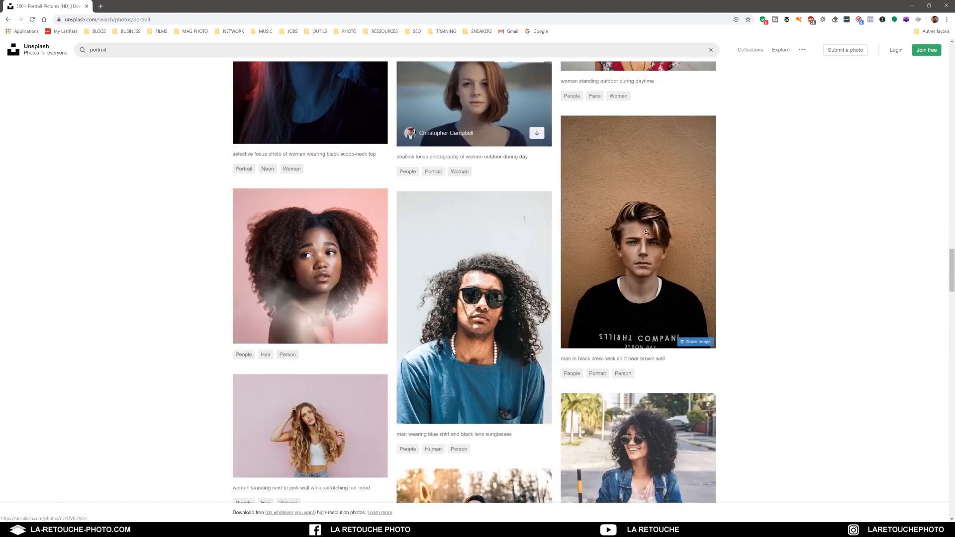
scroll(571, 284, "down", 2)
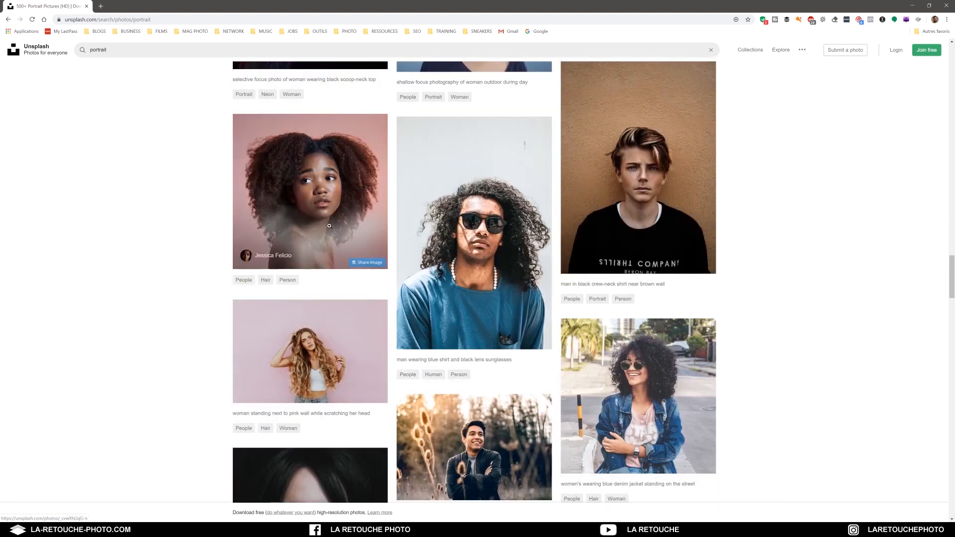
scroll(432, 242, "down", 2)
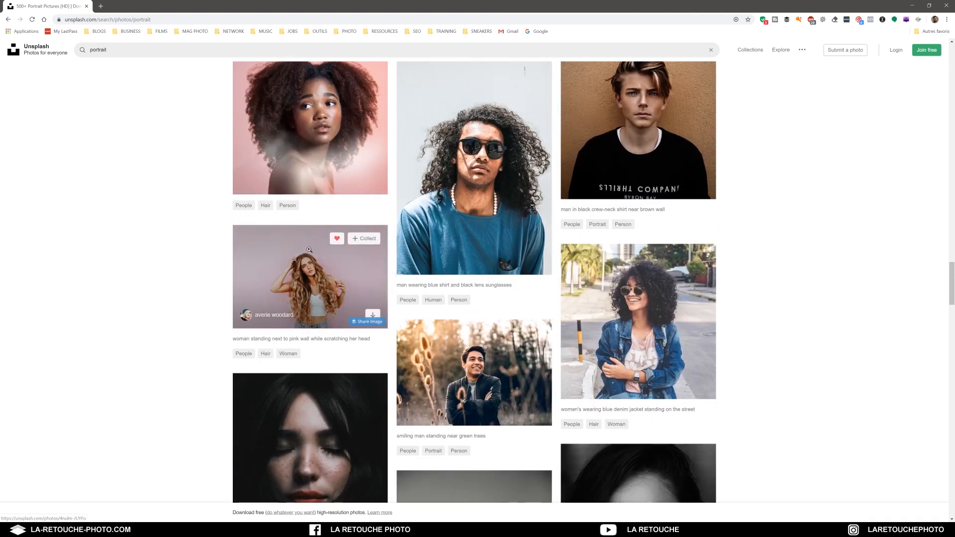
scroll(492, 290, "down", 10)
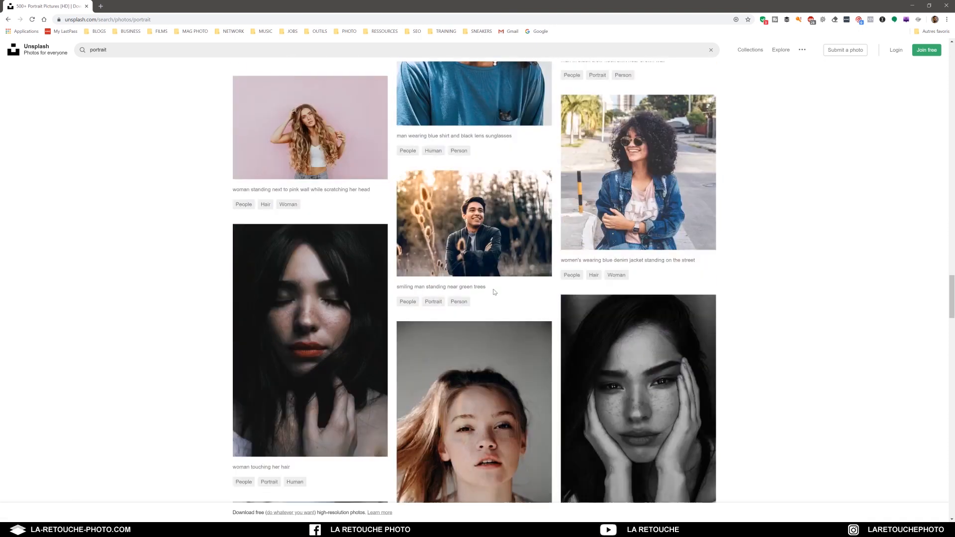
scroll(493, 290, "down", 5)
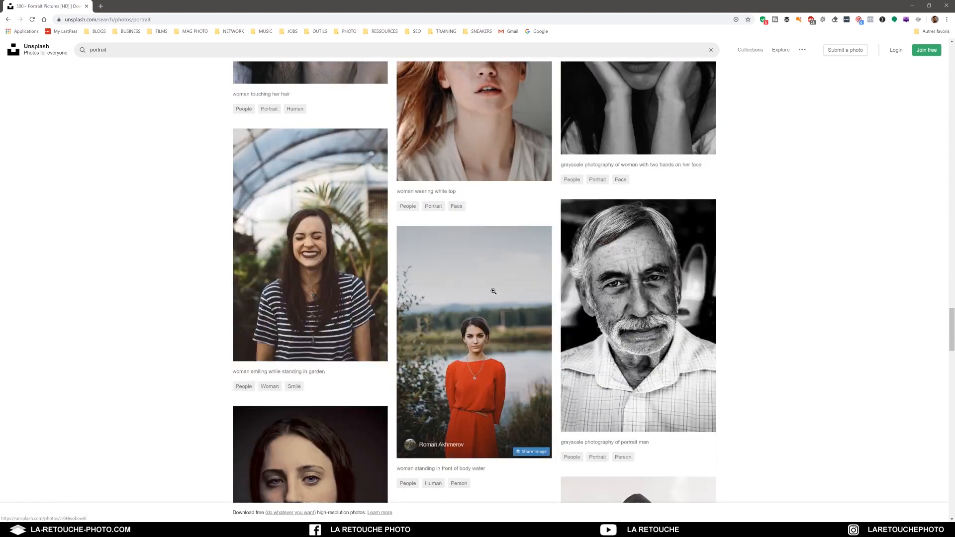
scroll(492, 291, "down", 2)
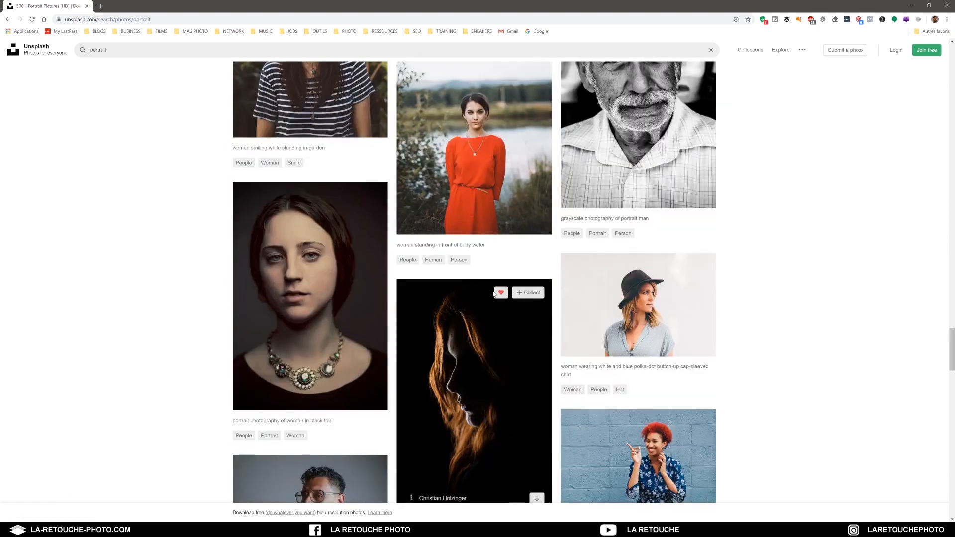
scroll(493, 292, "down", 2)
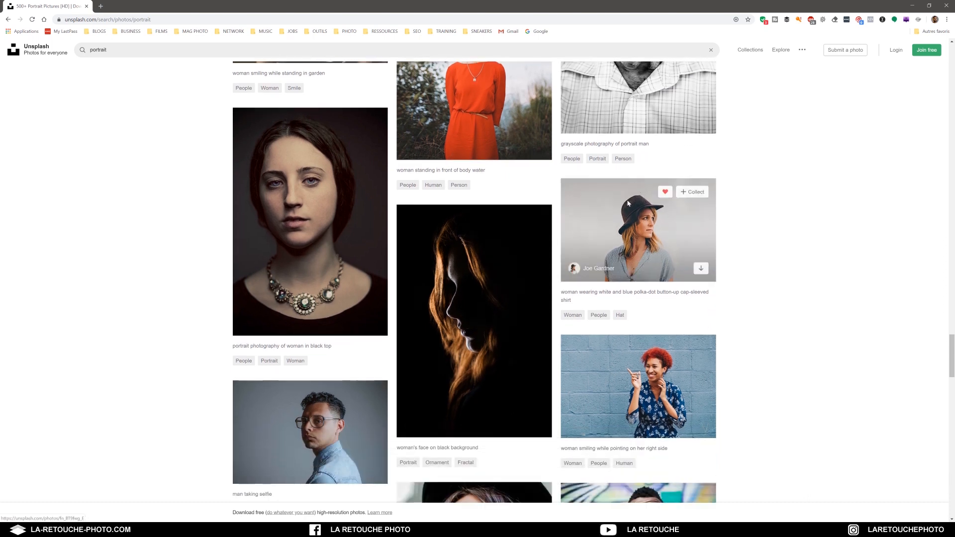
scroll(379, 385, "down", 2)
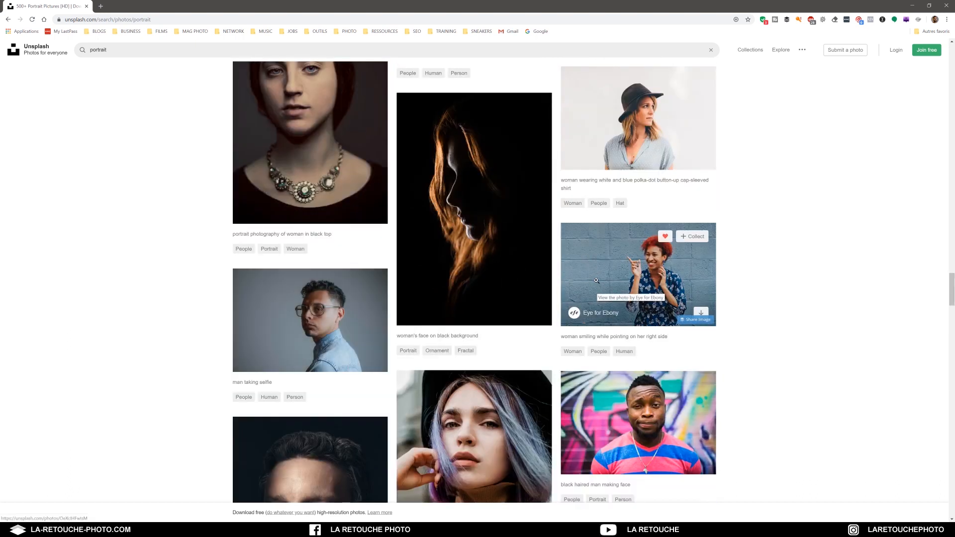
scroll(561, 331, "down", 10)
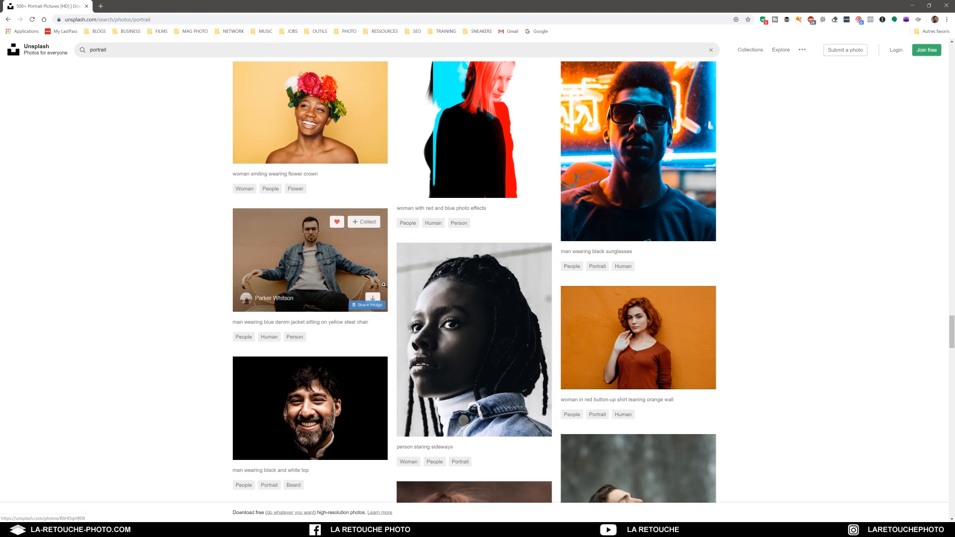
scroll(385, 282, "down", 10)
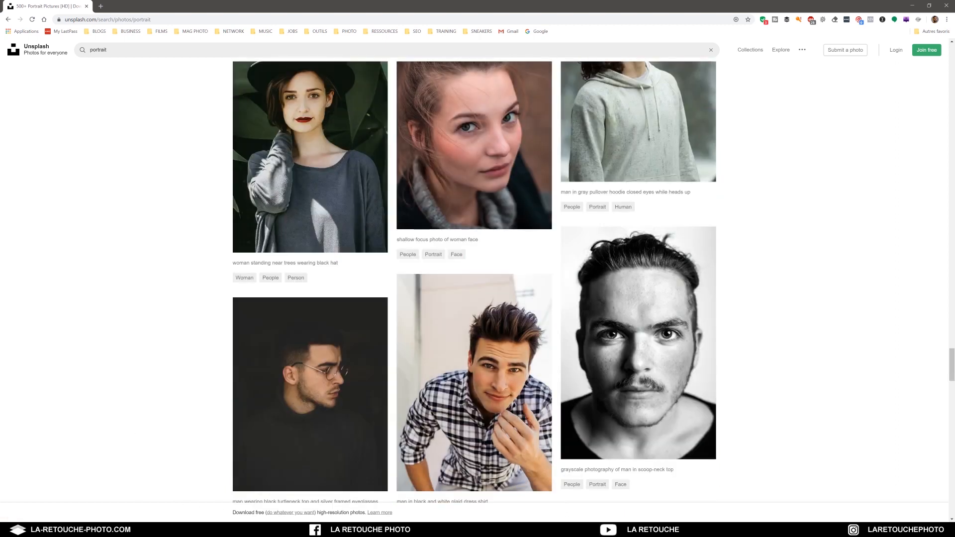
Switch to the UNSPLASH folder in File Explorer and copy three photos of a woman by the sea.
mouse_move(231, 528)
left_click(269, 493)
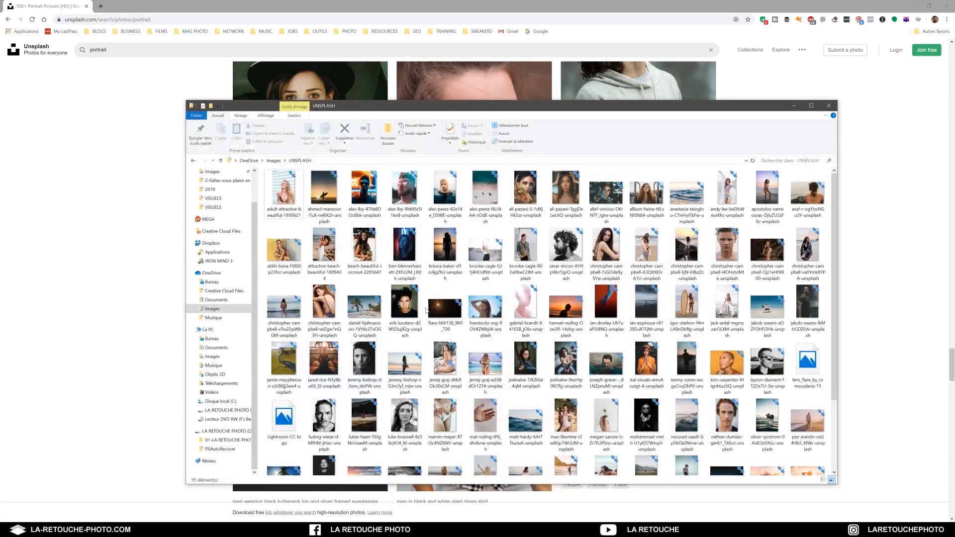
scroll(549, 190, "down", 3)
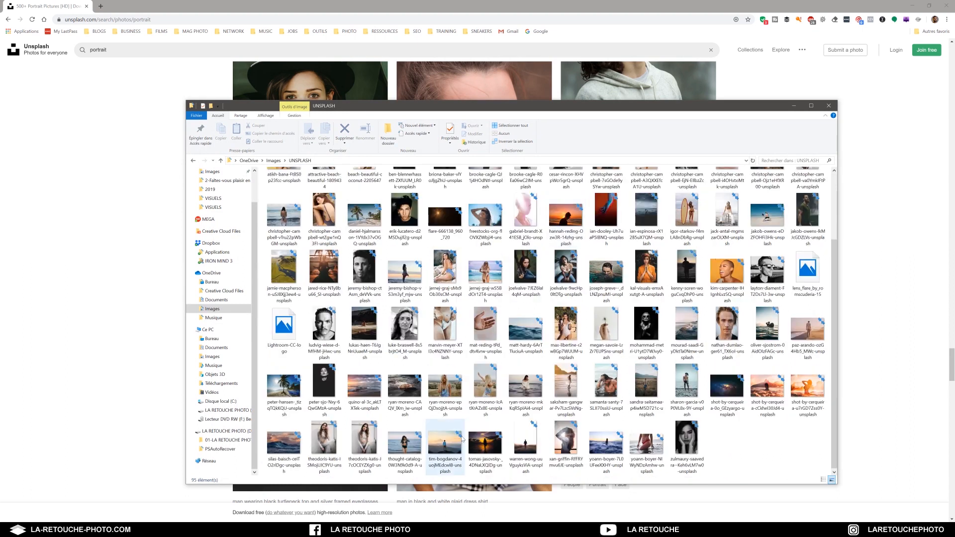
left_click(406, 448)
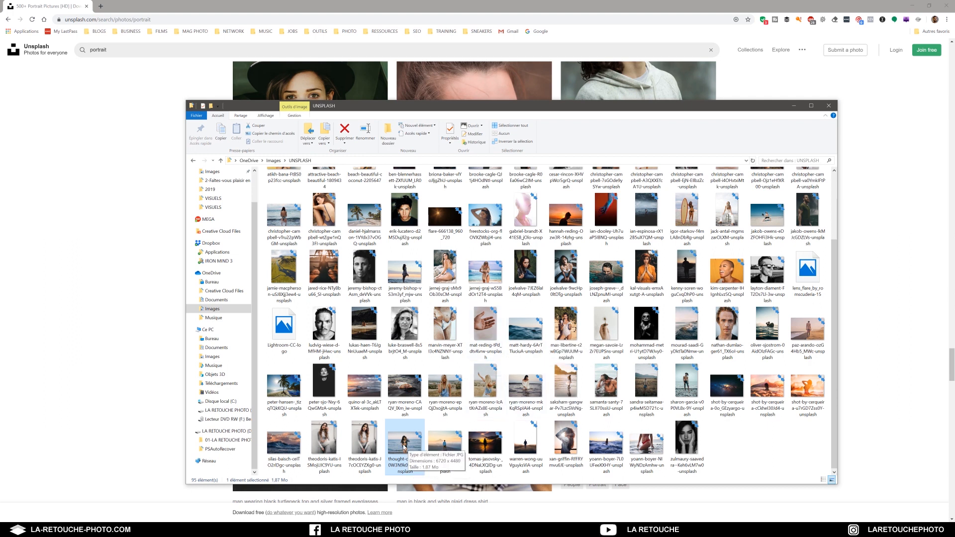
left_click(523, 388, "ctrl")
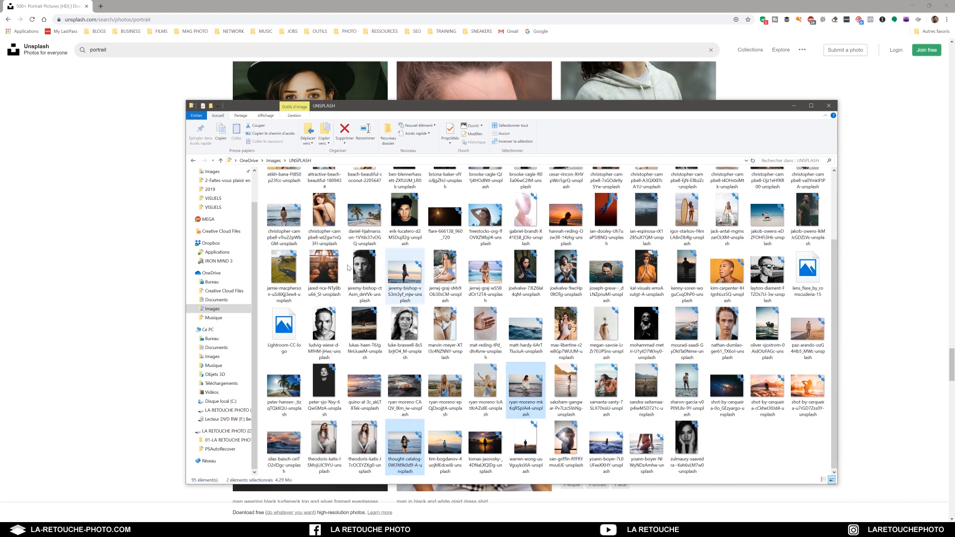
scroll(466, 309, "up", 2)
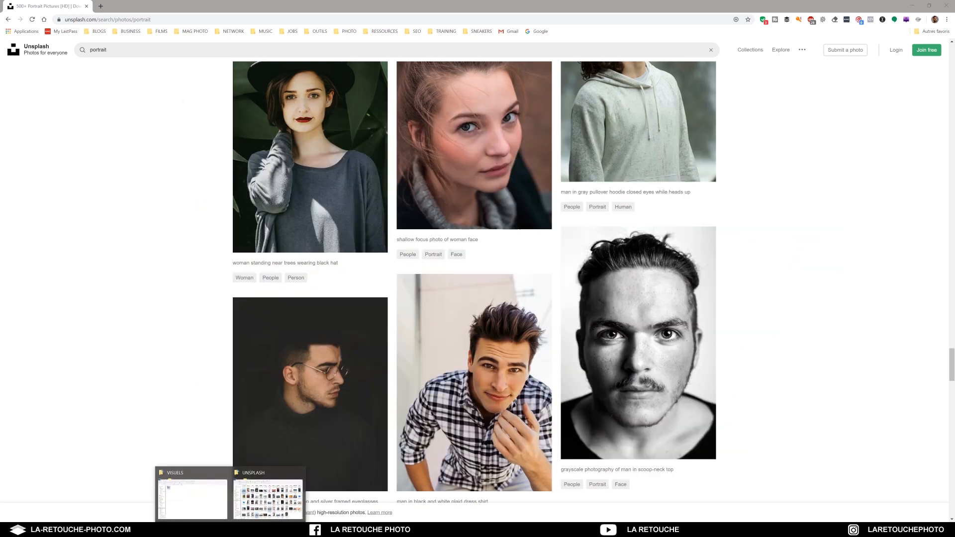
Paste the three copied beach photos into the VISUELS folder of the YouTube thumbnail project.
left_click(204, 488)
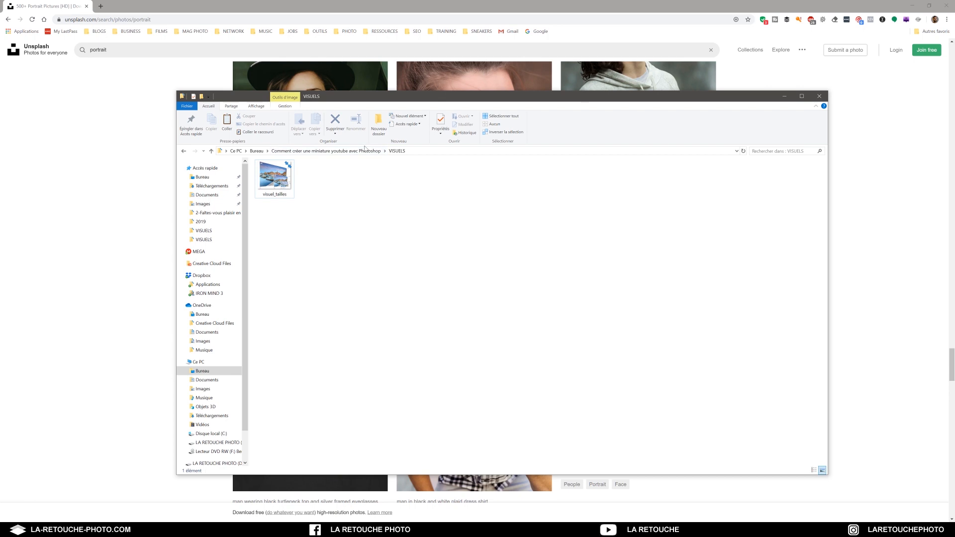
right_click(375, 226)
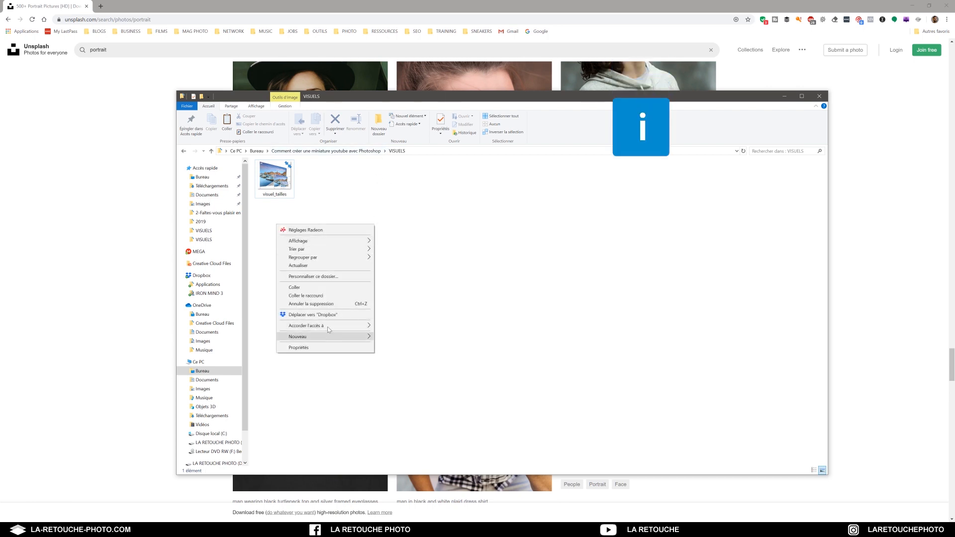
left_click(298, 287)
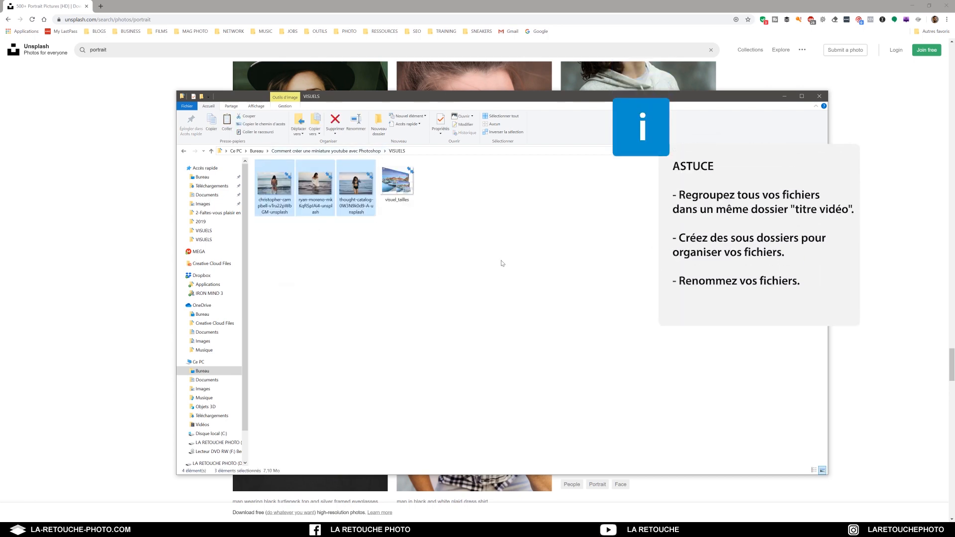
left_click(412, 264)
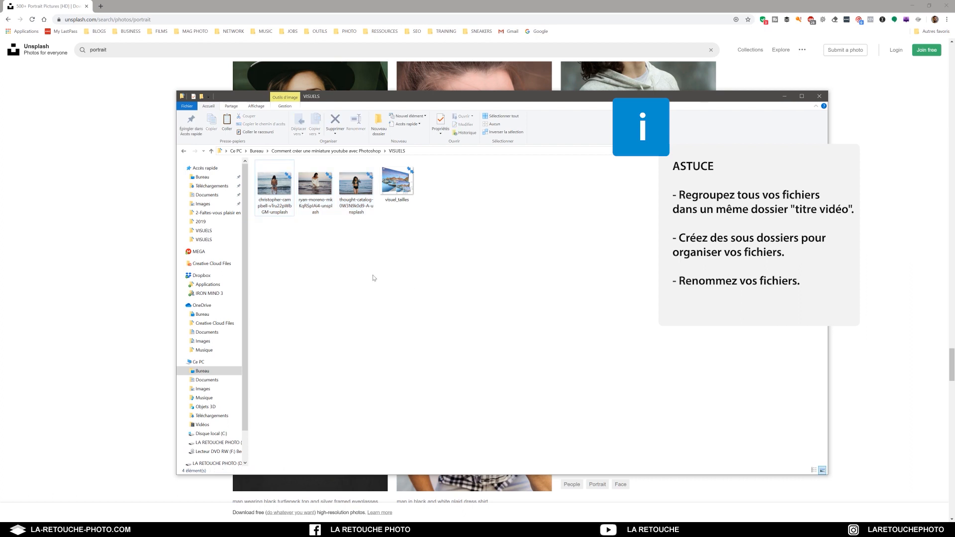
Open the first beach photo from the VISUELS folder, the woman seen from behind in the waves, in Photoshop.
left_click(270, 183)
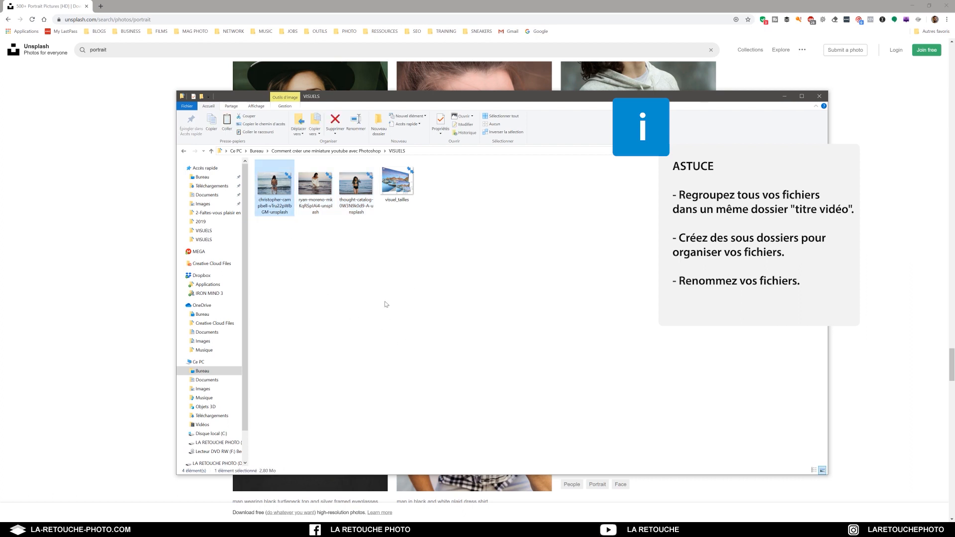
left_click_drag(273, 186, 449, 301)
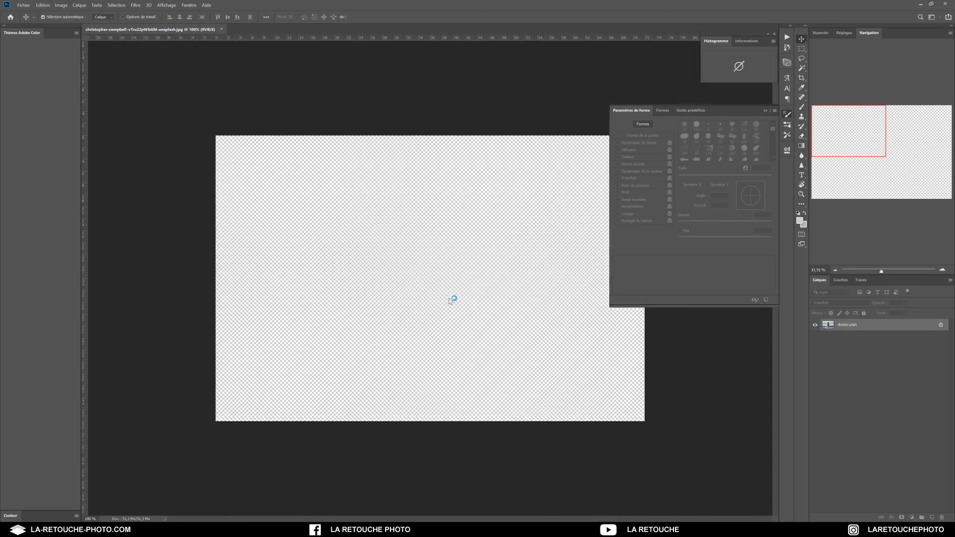
Switch to a workspace with a single-column toolbox and the Navigator and Layers panels docked.
left_click(189, 6)
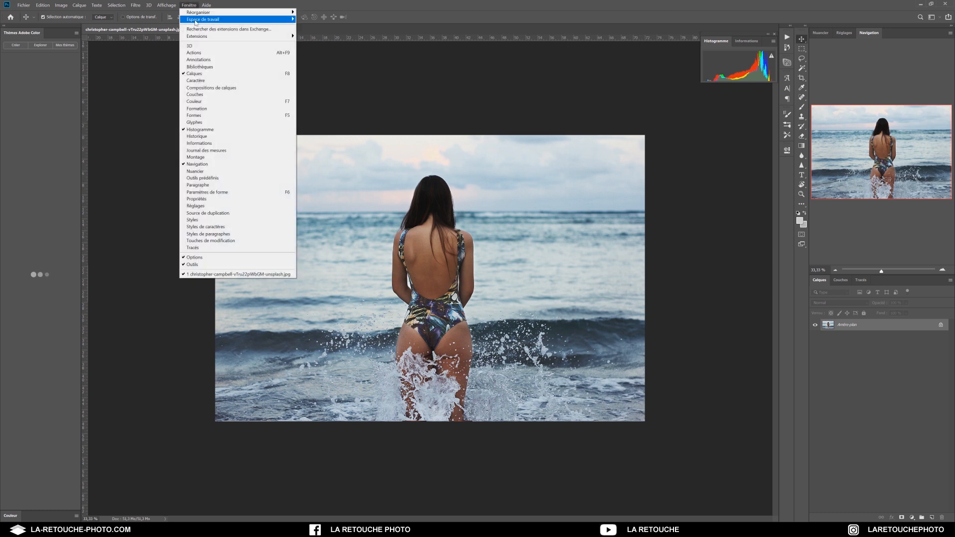
mouse_move(229, 16)
left_click(352, 33)
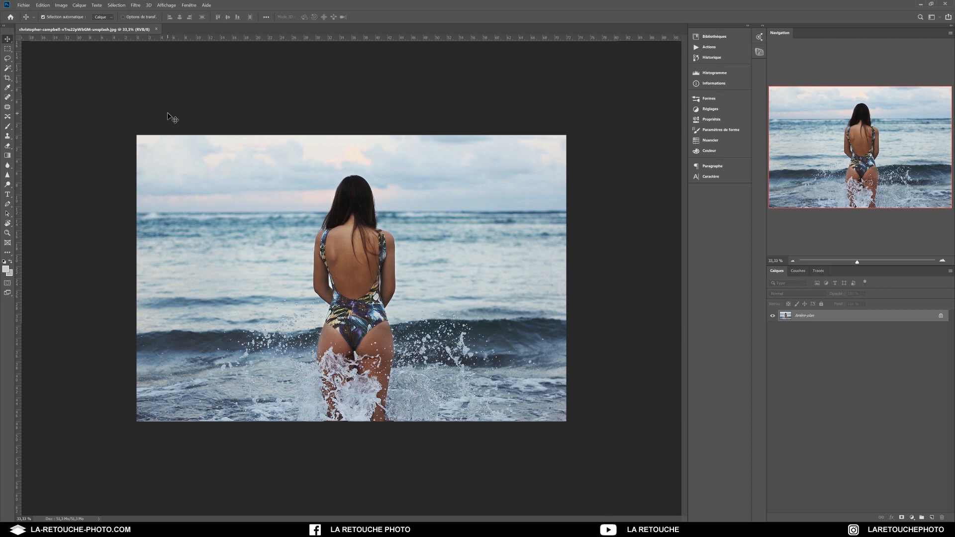
Try an image size of 2000 × 1000 pixels with width and height unlinked, check its preview, and discard it.
left_click(63, 5)
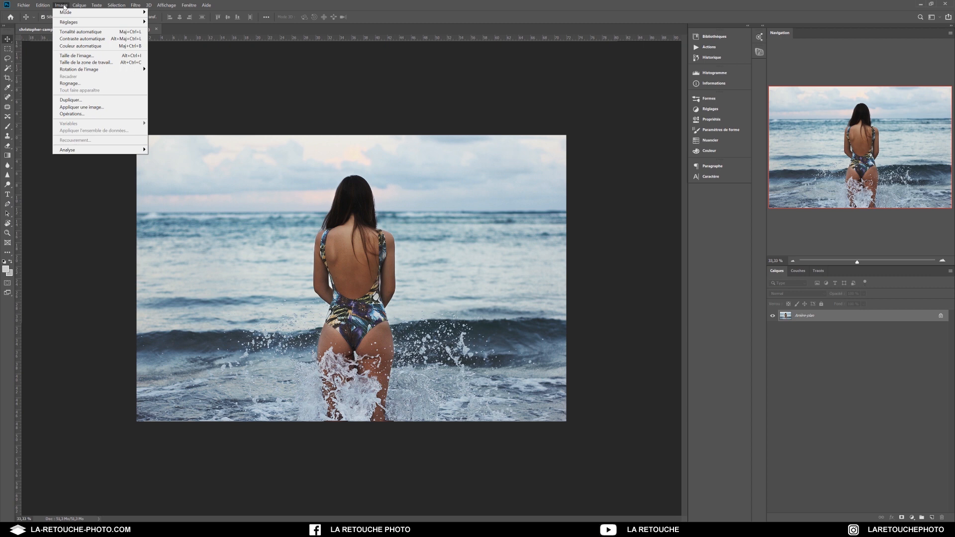
left_click(91, 55)
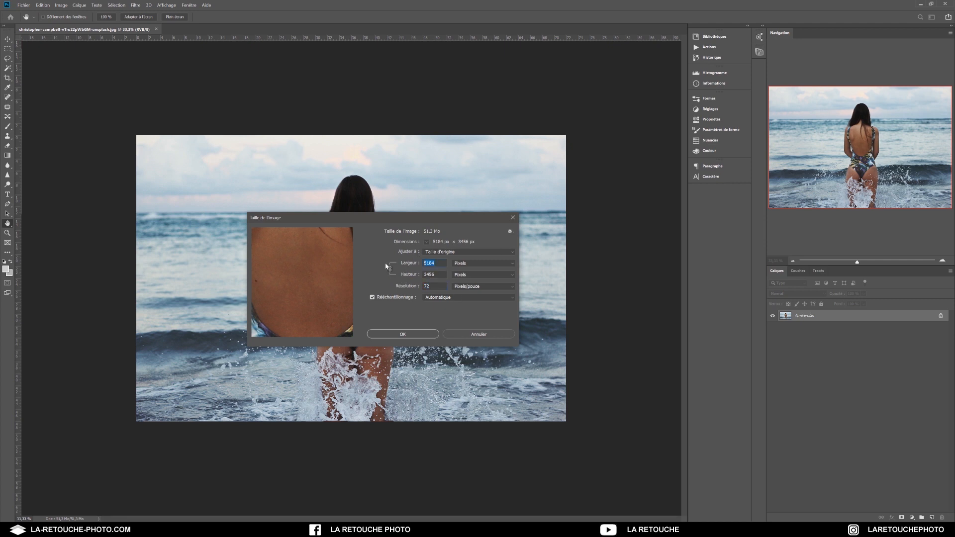
type("2000")
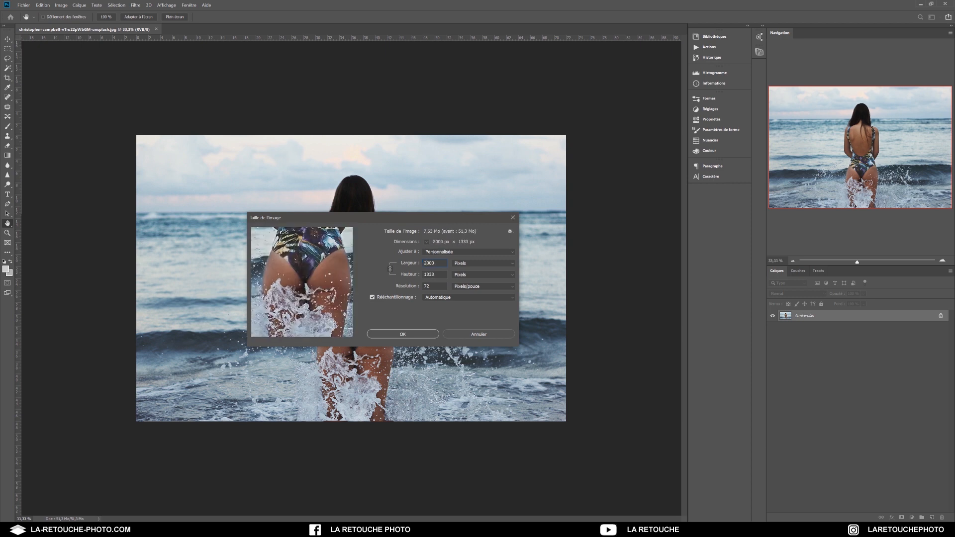
left_click_drag(291, 246, 291, 328)
left_click_drag(304, 283, 342, 336)
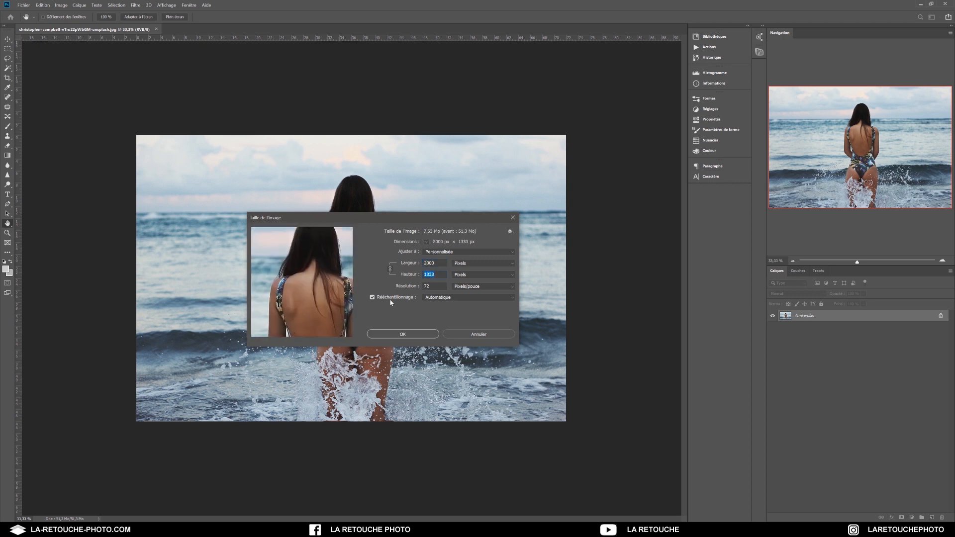
left_click(390, 268)
type("1000")
left_click_drag(343, 255, 311, 294)
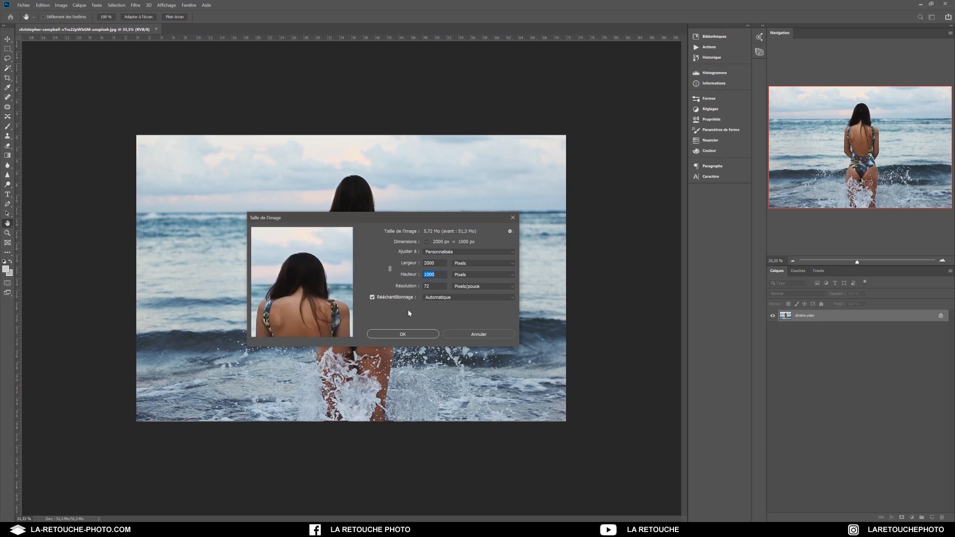
left_click(486, 335)
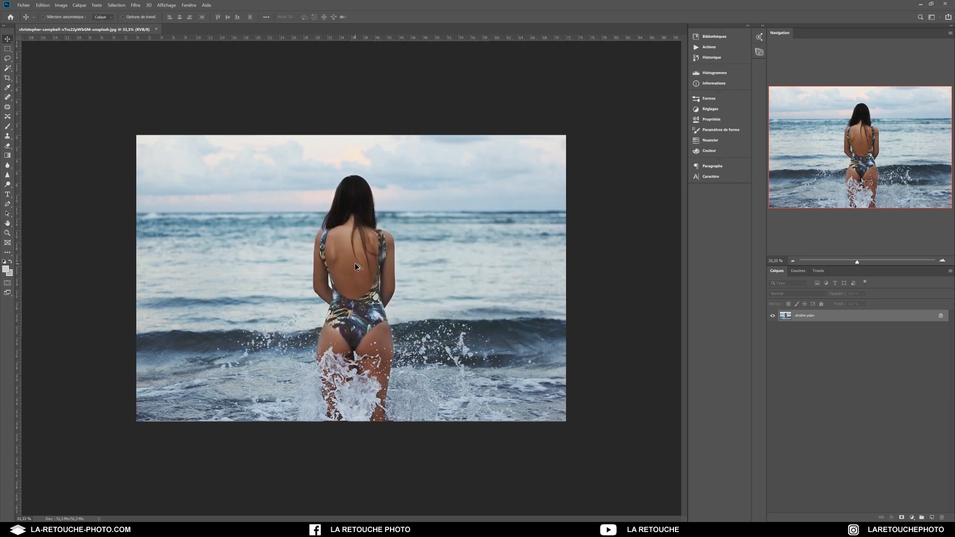
Try resizing the beach photo to 1280 pixels wide with its proportions linked, and revert the resize.
key("ctrl+alt+i")
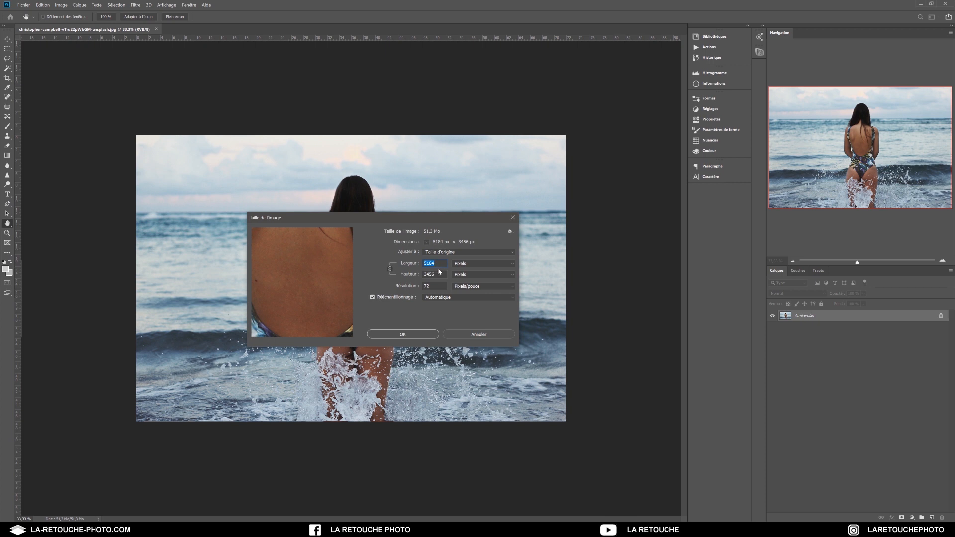
type("1280")
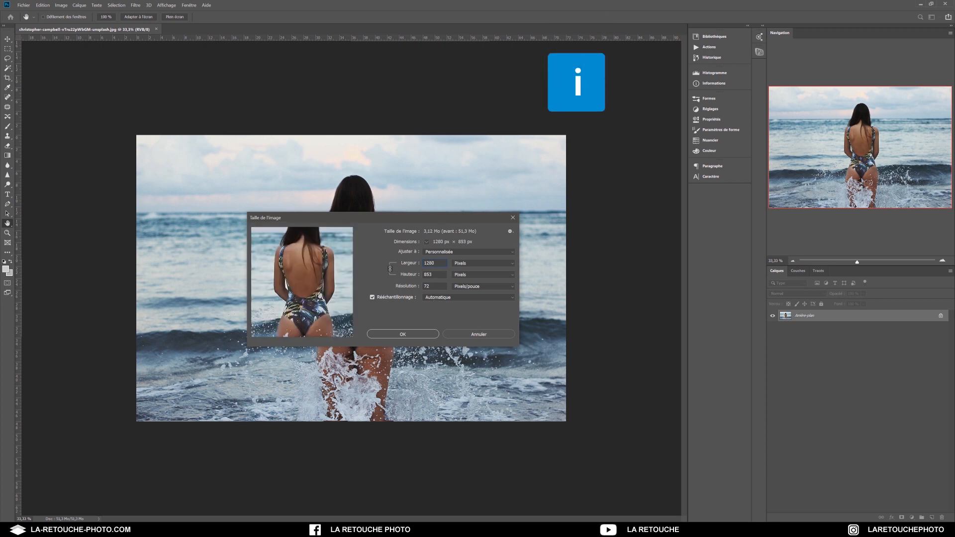
key("Tab")
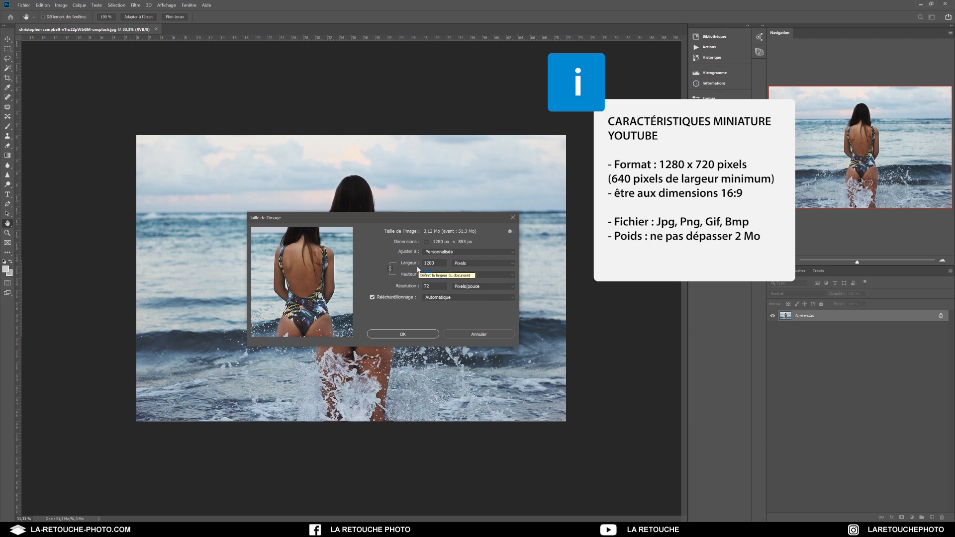
left_click(402, 334)
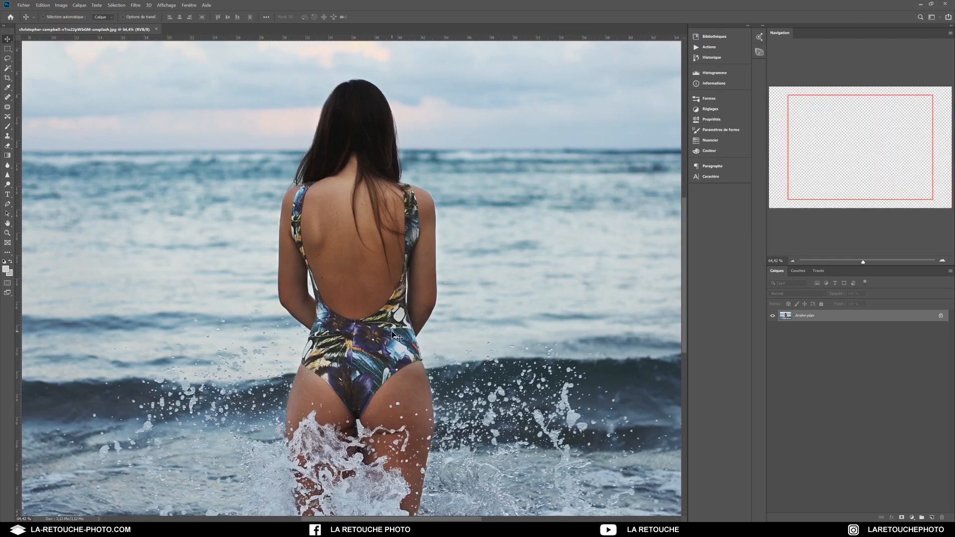
key("h")
Resize the beach photo to a width of 1280 pixels, keeping the proportions linked and resampling on Automatic.
key("ctrl+alt+i")
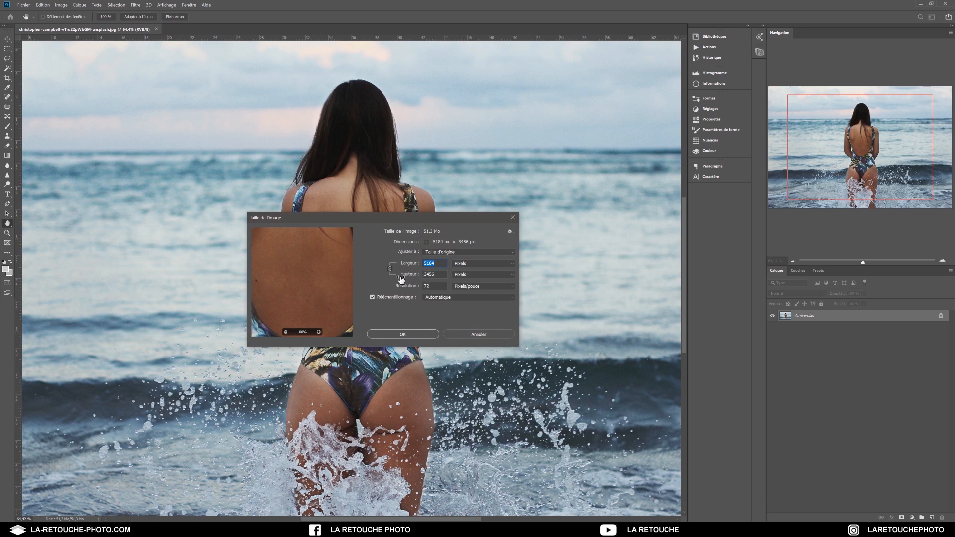
type("1080")
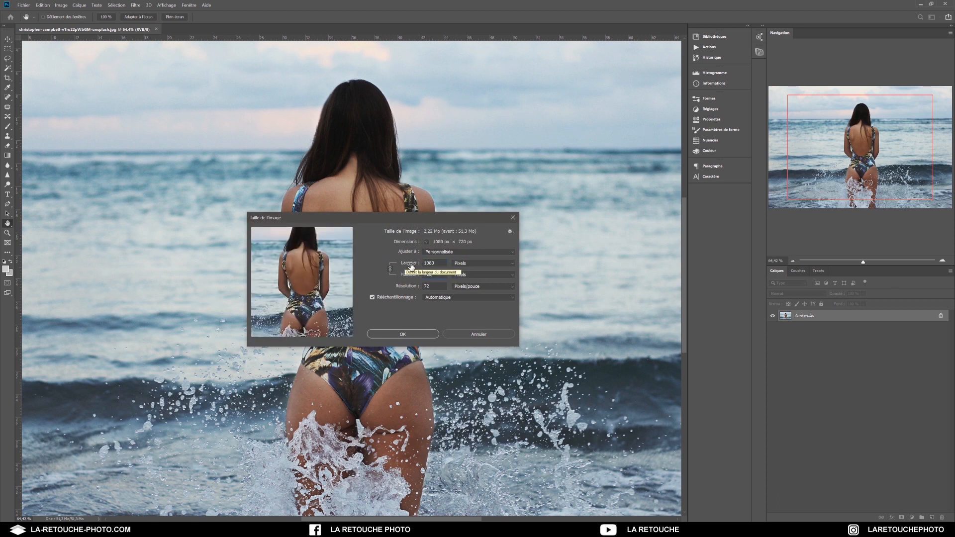
key("shift+Tab")
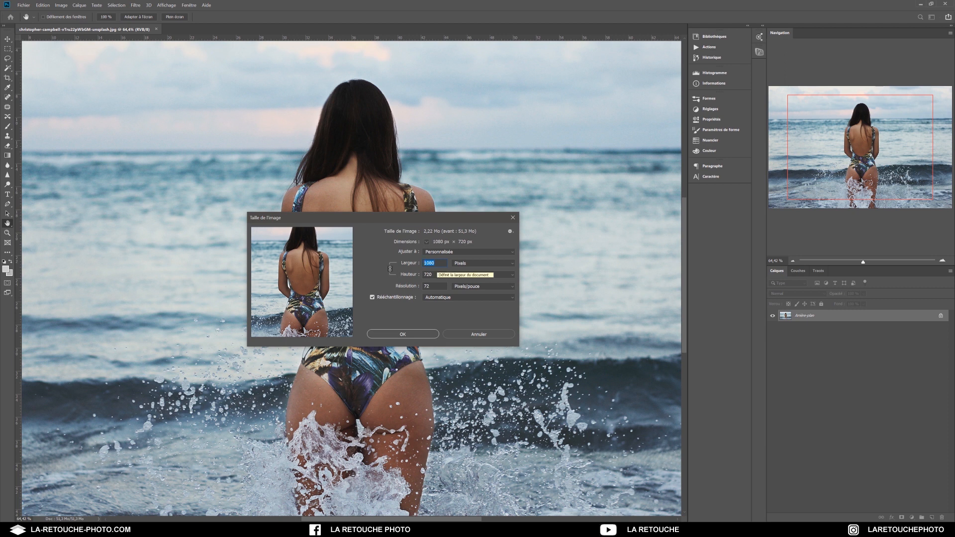
type("1280")
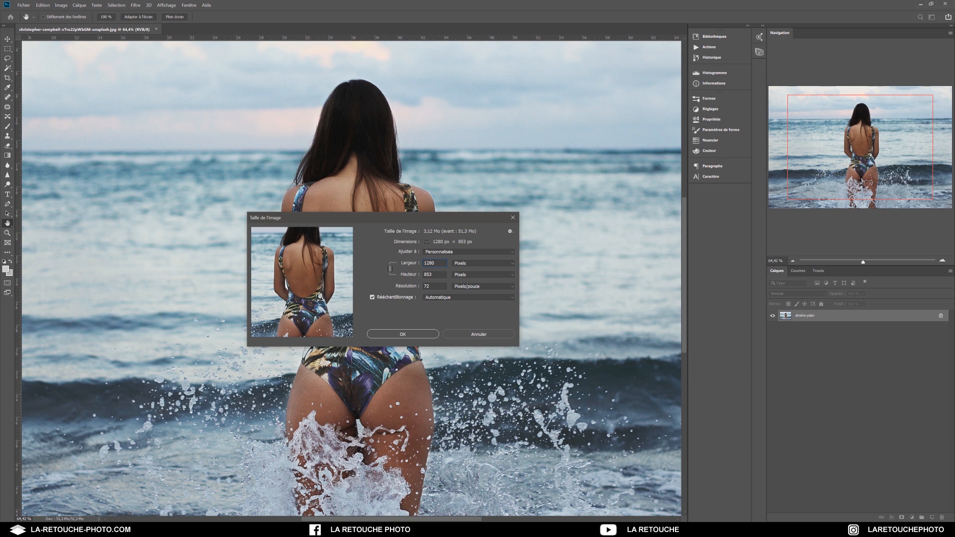
left_click(410, 264)
left_click(408, 334)
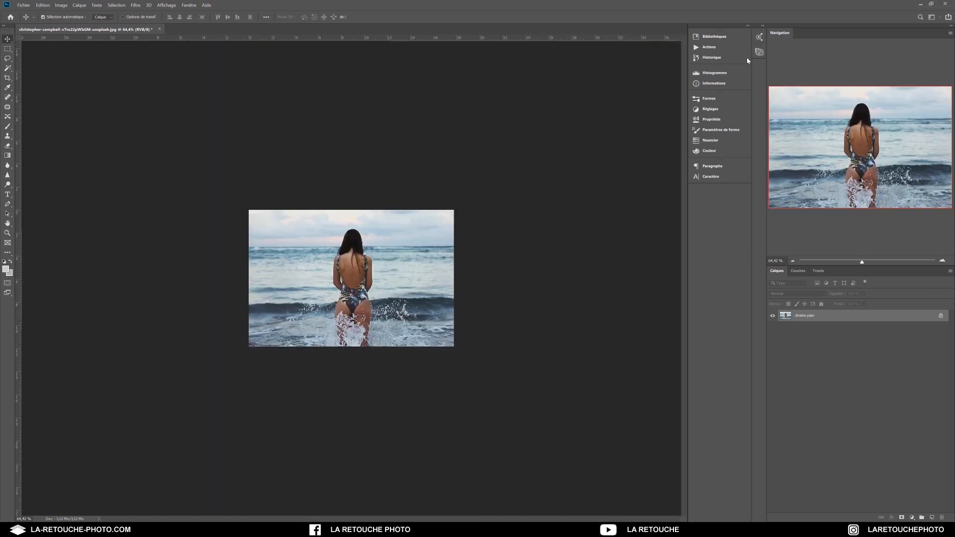
Compare the opened and resized states in the document's history, ending on the resized state.
left_click(722, 58)
left_click(635, 57)
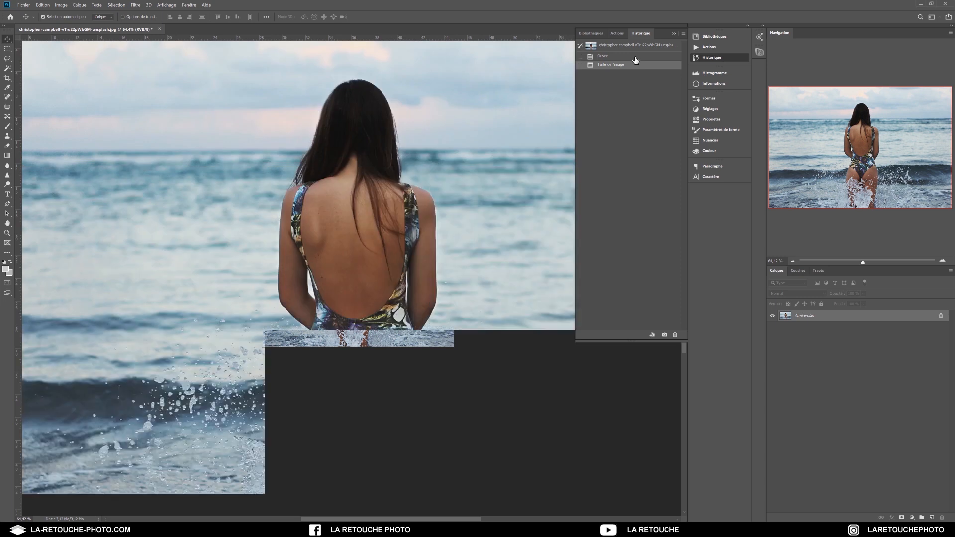
left_click(630, 65)
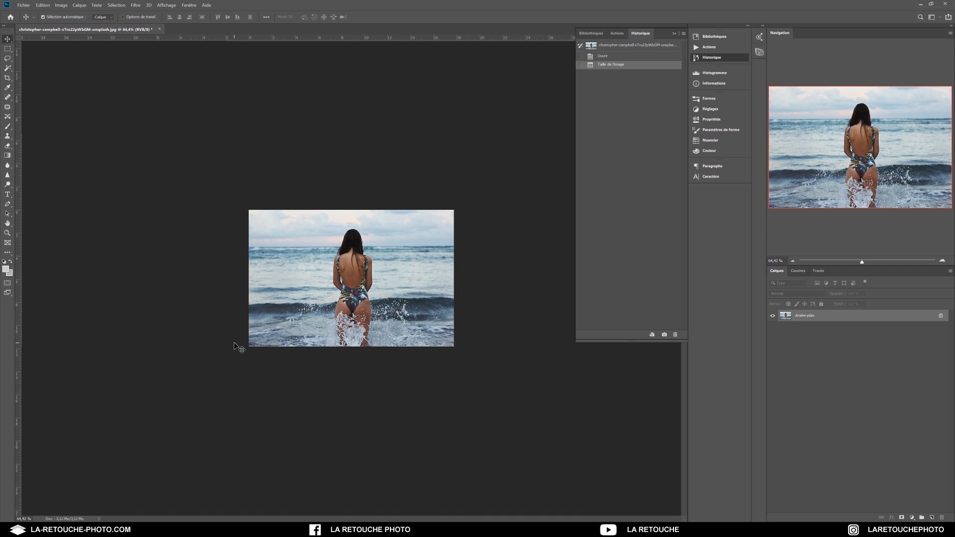
Try forcing the image size to 1280 × 720 pixels with the proportions unlinked, and discard it.
key("ctrl+alt+i")
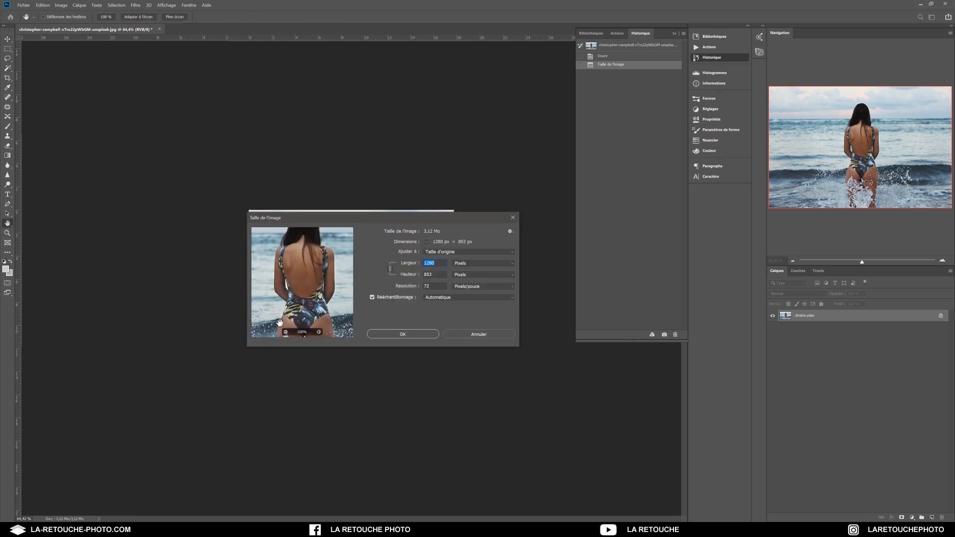
type("1080")
key("Tab")
left_click_drag(437, 262, 379, 260)
type("1280")
left_click(390, 269)
key("Tab")
type("720")
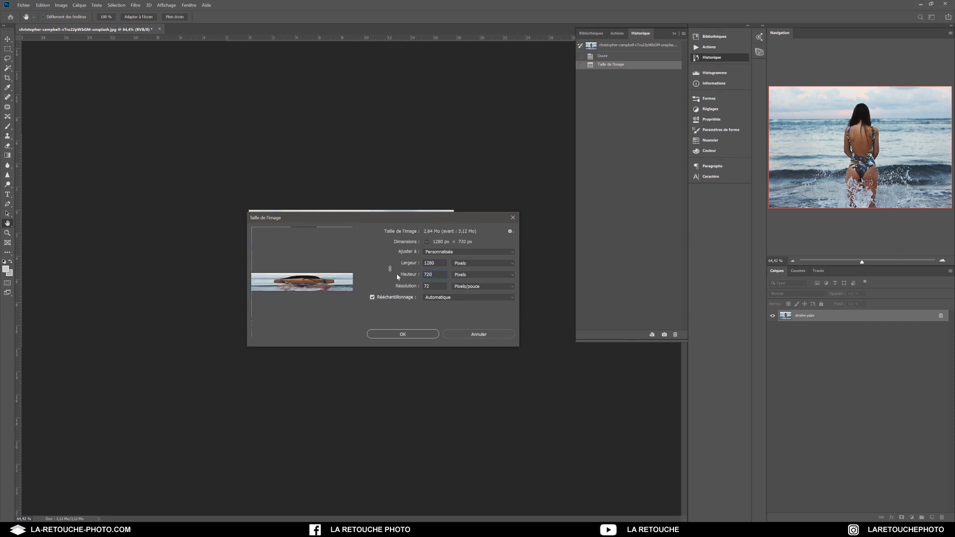
left_click(482, 334)
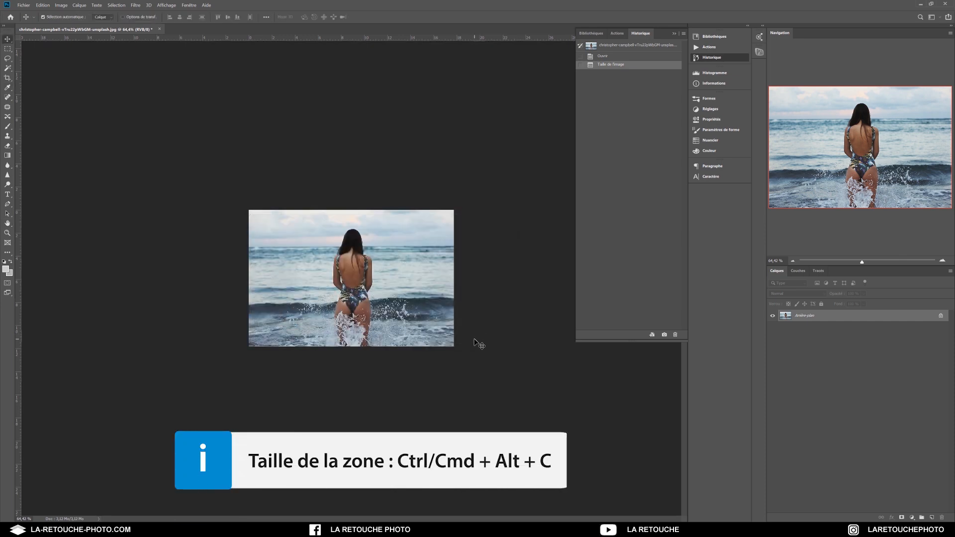
Set the canvas size units to pixels and the new canvas height to 720, keeping the width at 1280.
key("ctrl+alt+c")
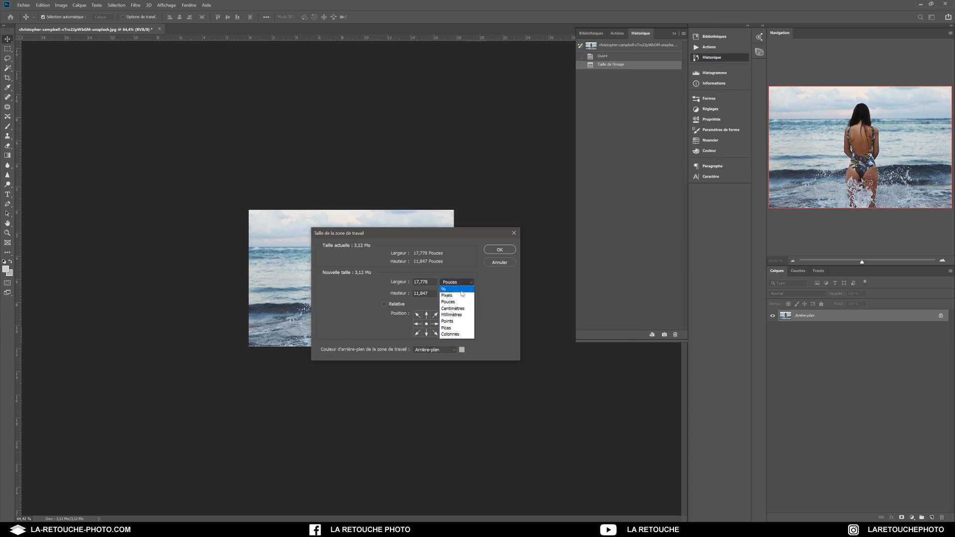
left_click(461, 295)
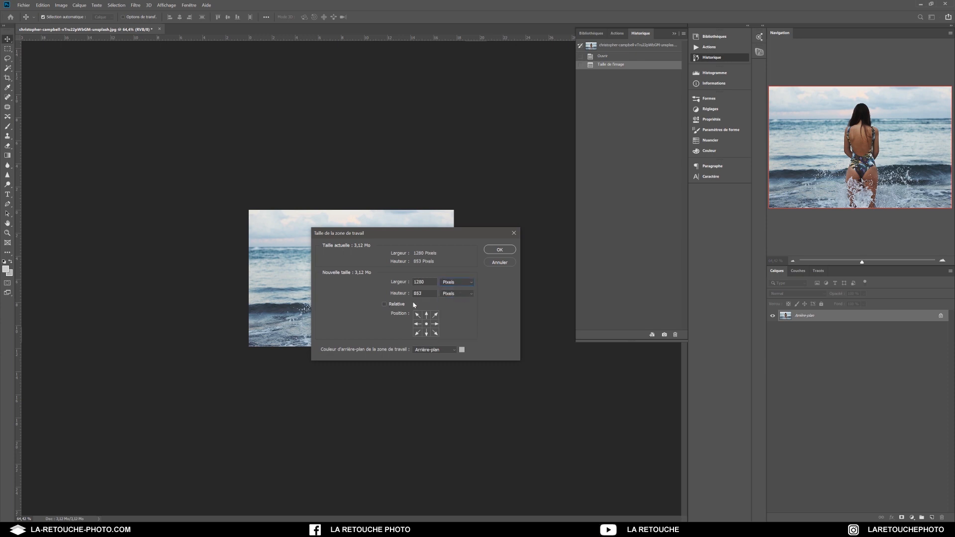
left_click_drag(425, 282, 396, 283)
key("Tab")
type("720")
Keep the canvas anchor centred, uncover the photo behind the dialog, and apply the canvas reduction, accepting the clipping.
left_click_drag(427, 236, 515, 251)
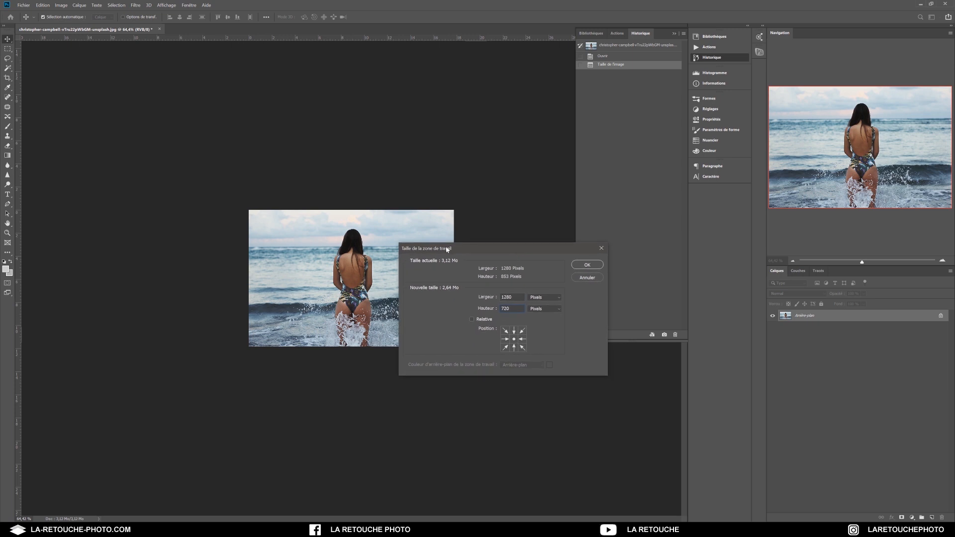
left_click_drag(446, 249, 496, 315)
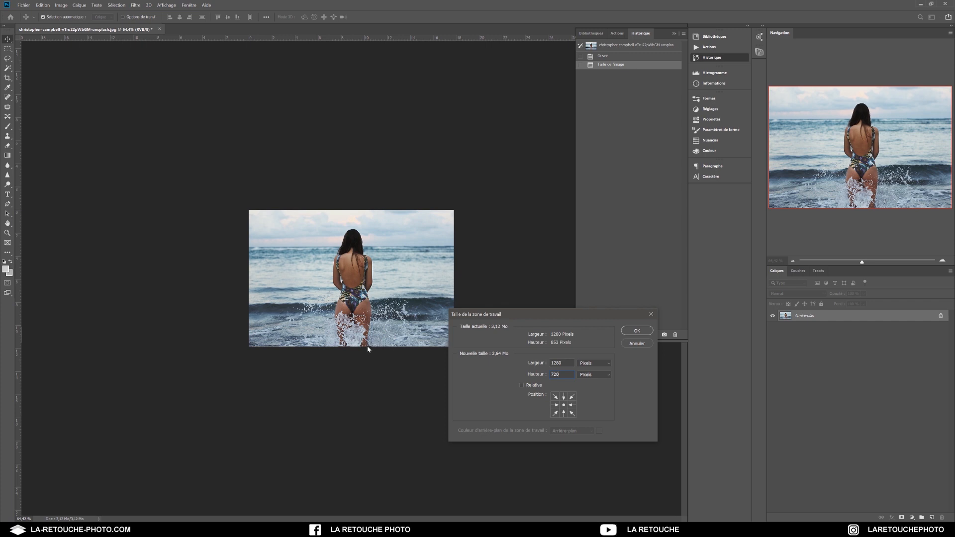
left_click_drag(549, 312, 520, 278)
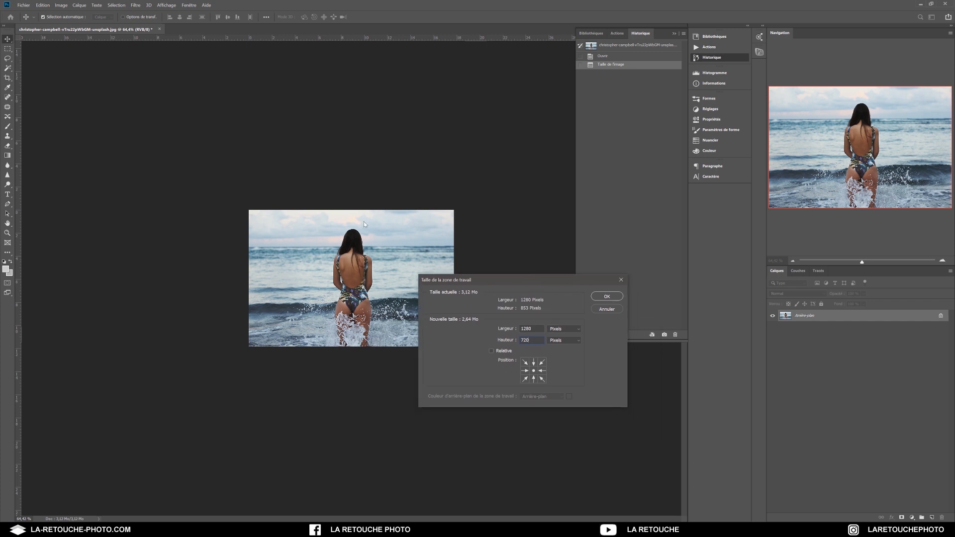
left_click(534, 379)
left_click(532, 363)
left_click(533, 371)
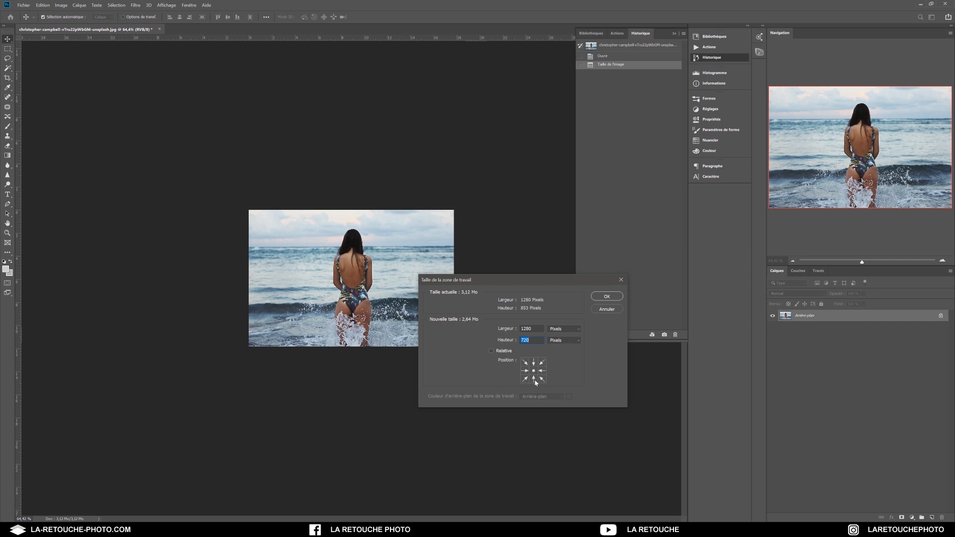
left_click(604, 297)
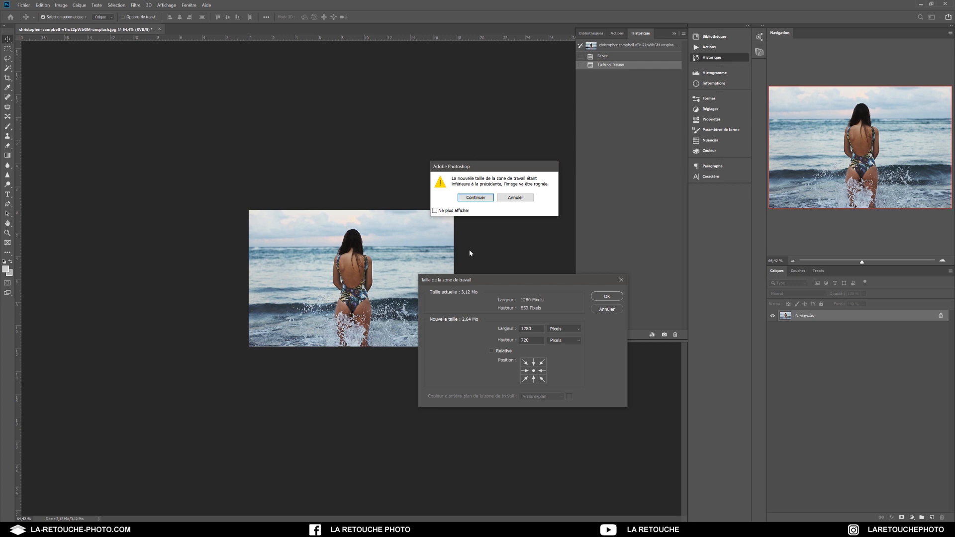
left_click(475, 198)
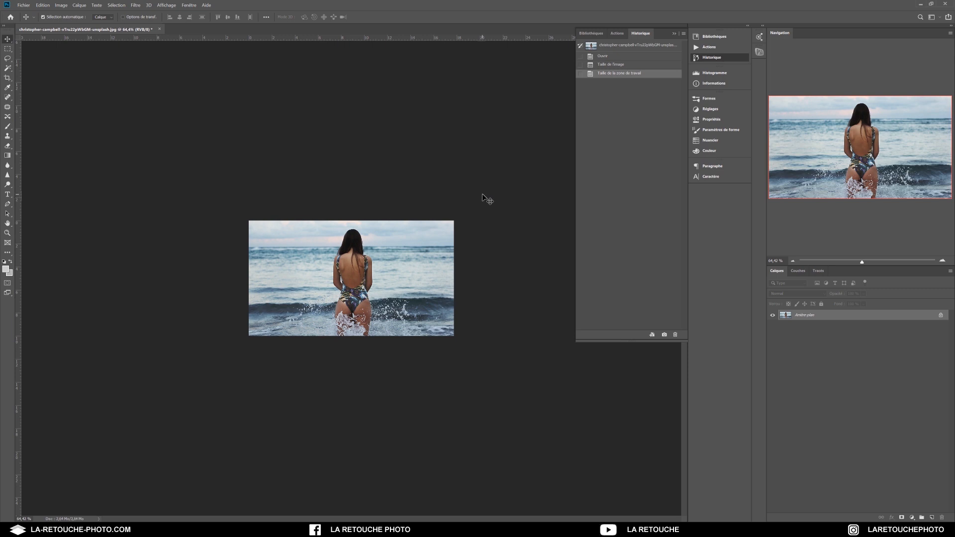
Crop the image with the photo shifted slightly down inside the frame, leaving a thin empty strip along the upper edge.
scroll(382, 347, "up", 5)
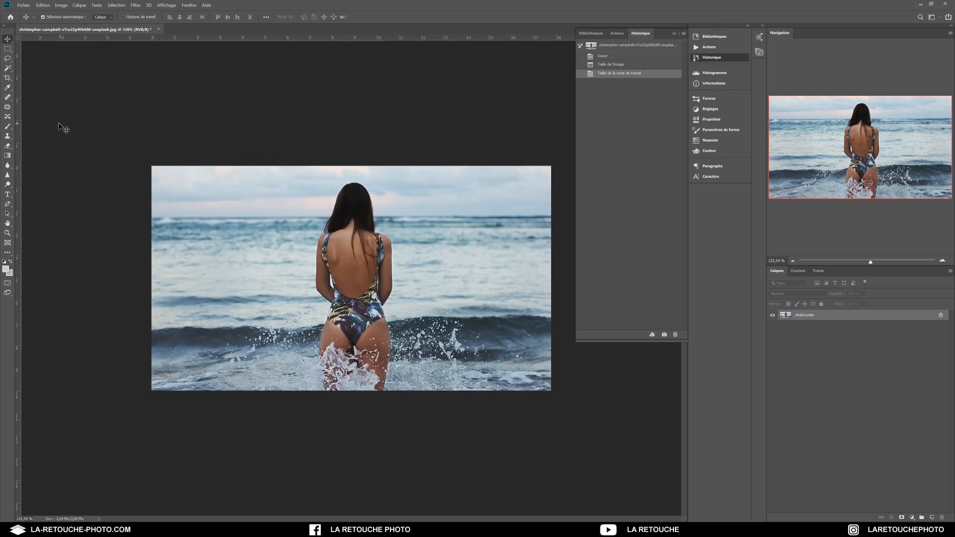
left_click(8, 77)
left_click(349, 254)
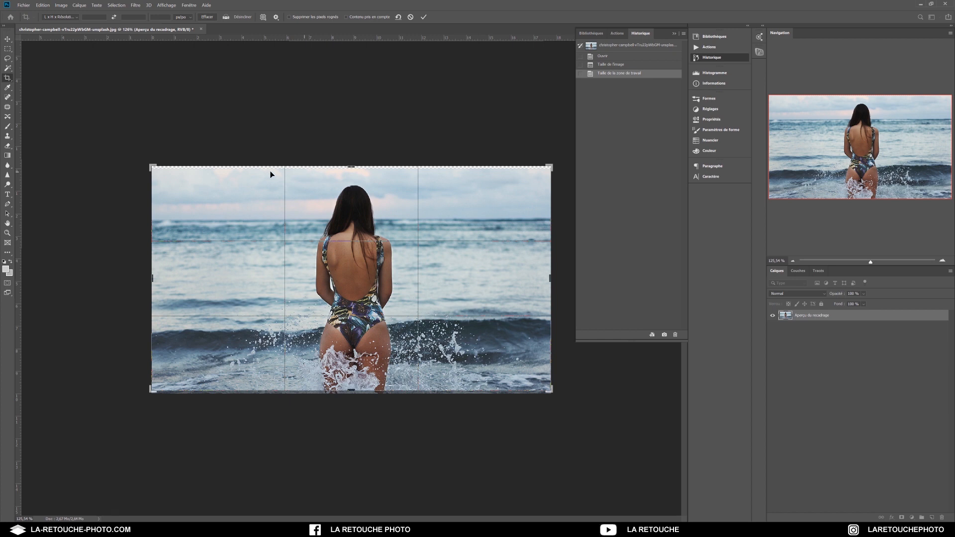
key("Escape")
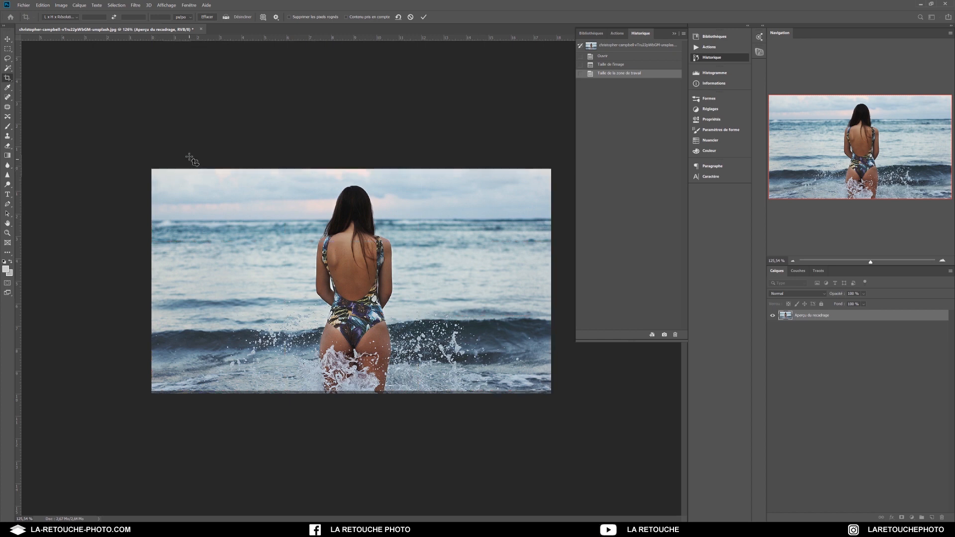
key("Return")
Select the empty strip along the photo's upper edge, fill it with Contenu pris en compte, and clear the selection.
key("m")
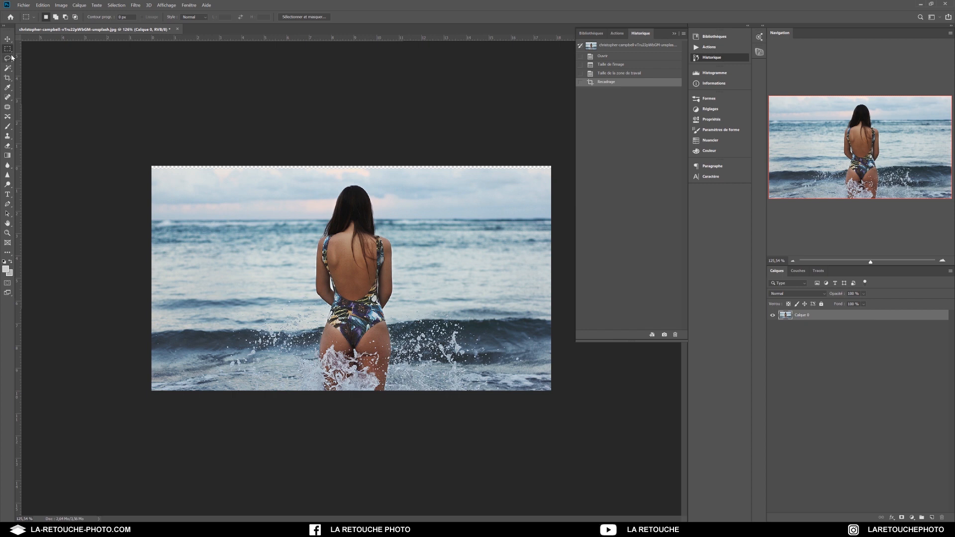
left_click_drag(140, 160, 587, 171)
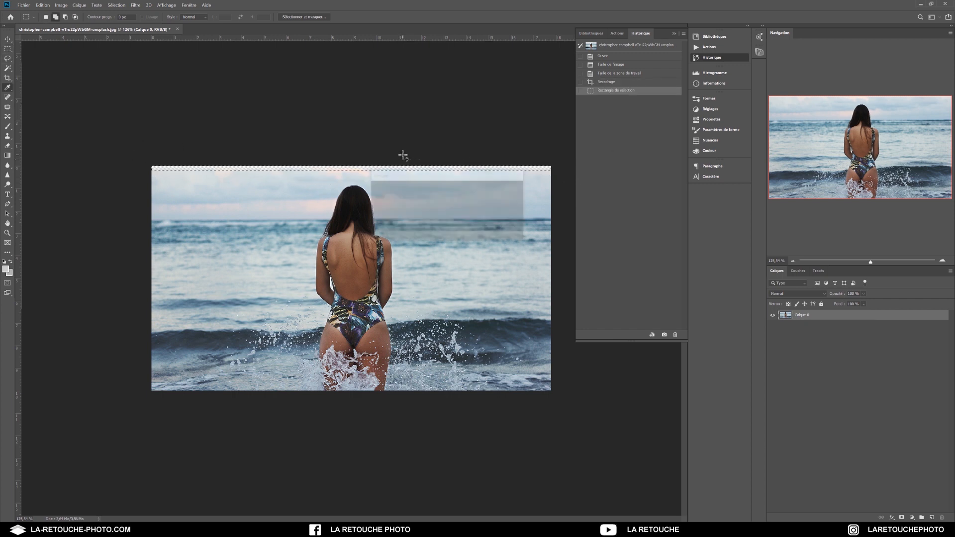
left_click(477, 189)
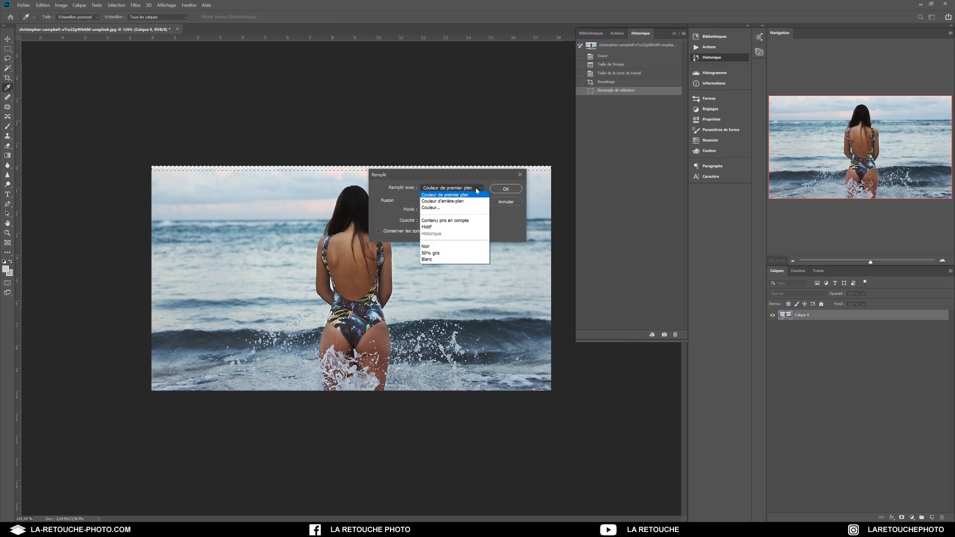
left_click(474, 221)
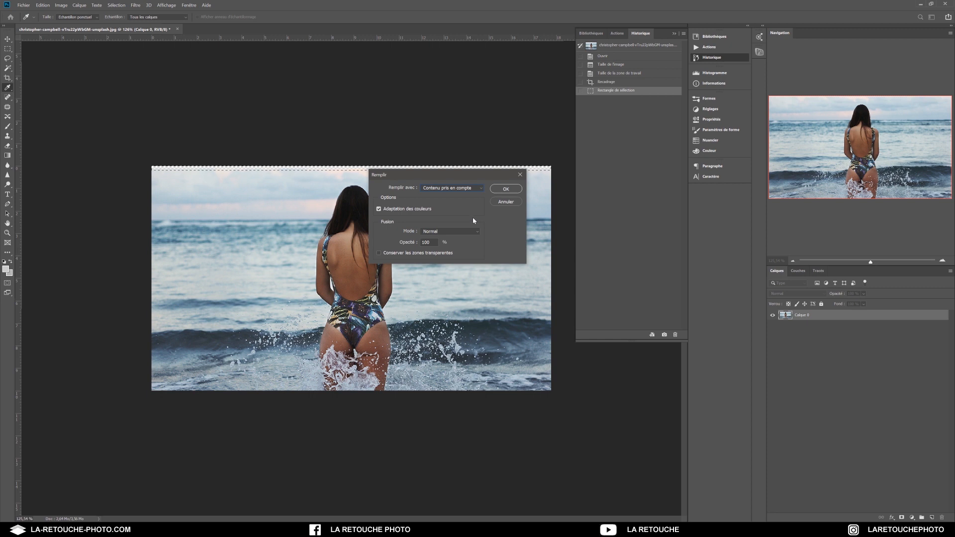
left_click(506, 189)
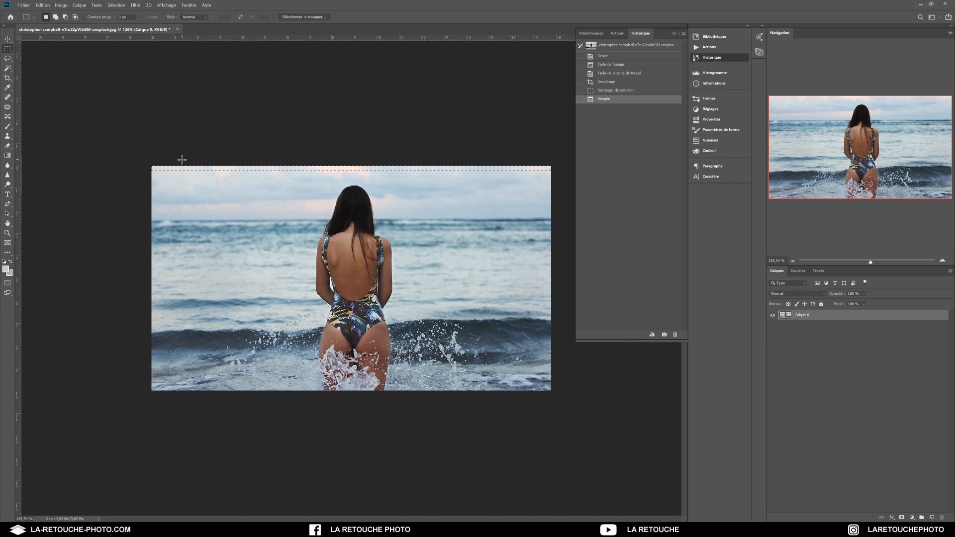
key("ctrl+d")
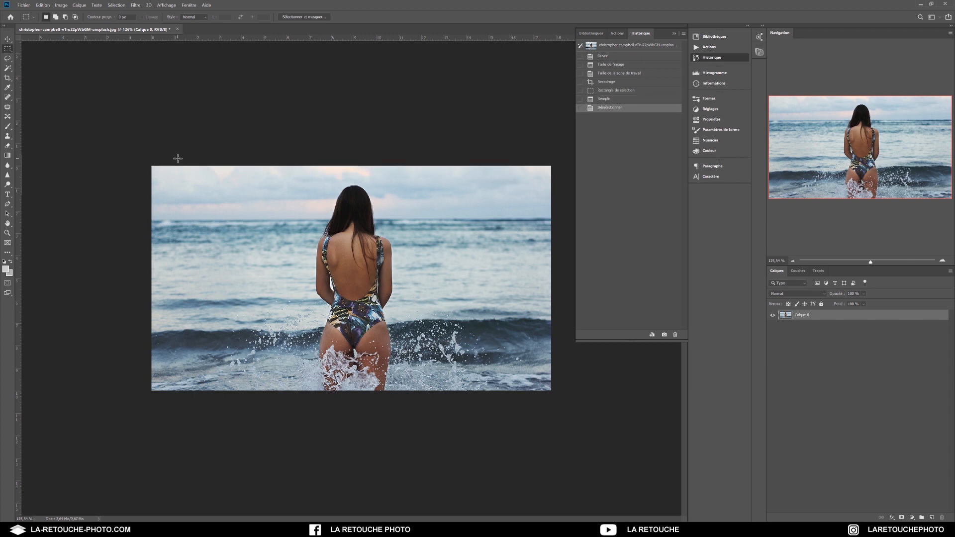
Check the photo's pixel width and height in the image size settings, leaving them as they are.
key("v")
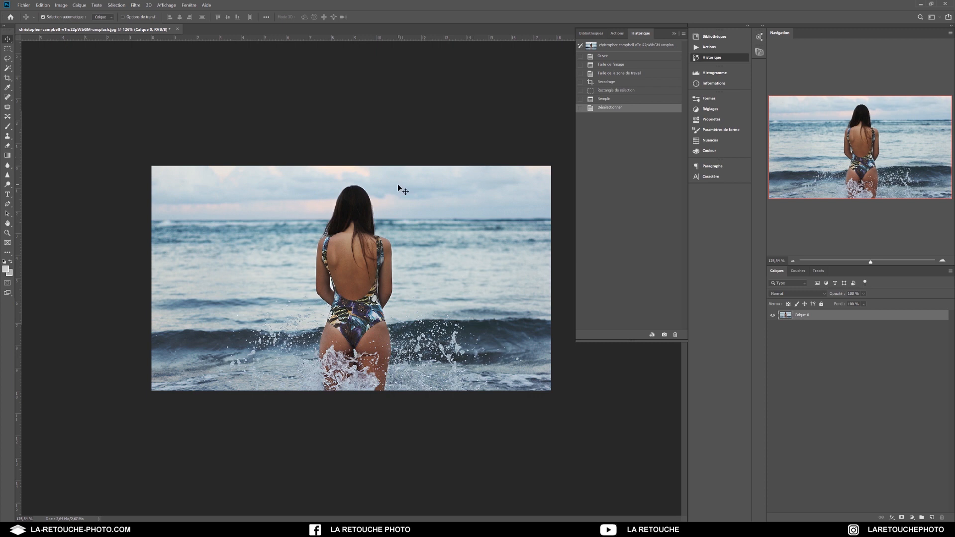
key("ctrl+alt+i")
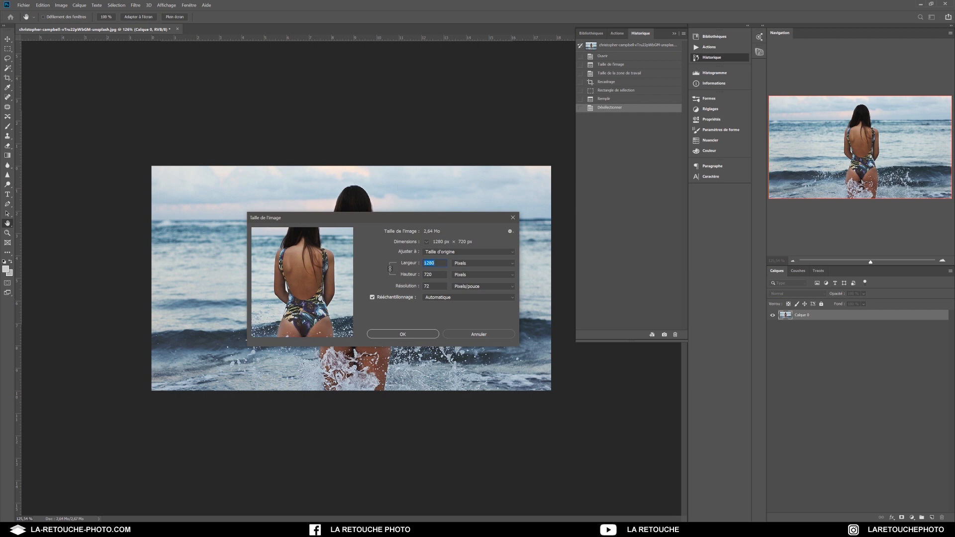
key("Tab")
left_click(402, 334)
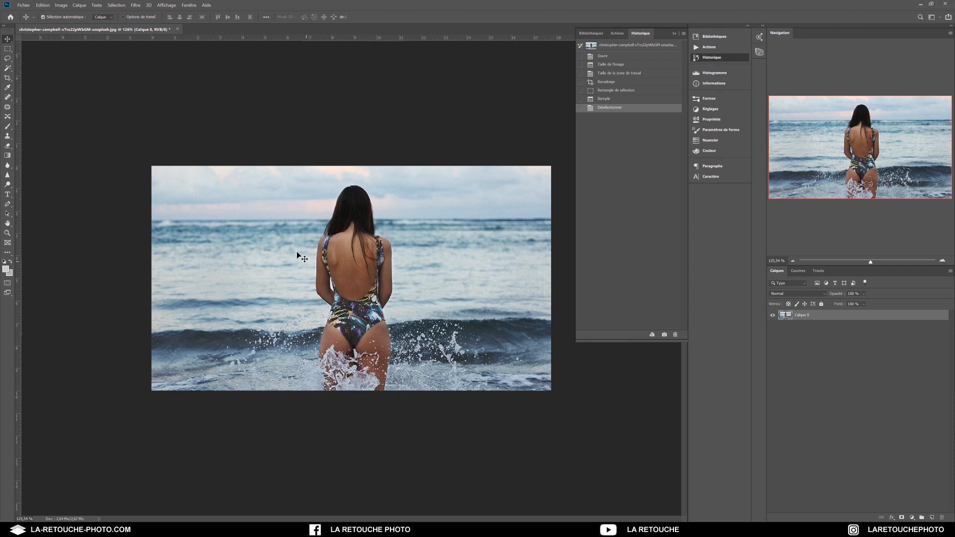
Start a new document named dsfbdqfbdbdfbdb with a width of 1280 pixels.
left_click(23, 6)
left_click(30, 13)
left_click(572, 199)
type("dsfbdqfbdbdfbdb")
double_click(559, 222)
type("128")
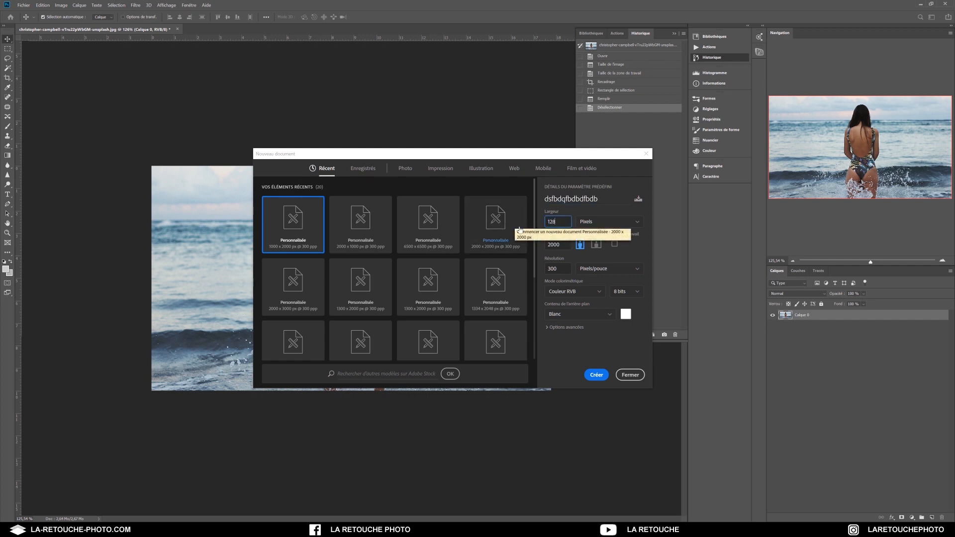
type("0")
Set the new document's height to 720 pixels and resolution to 72 pixels per inch, keep 8 bits, and create it.
key("Tab")
type("6")
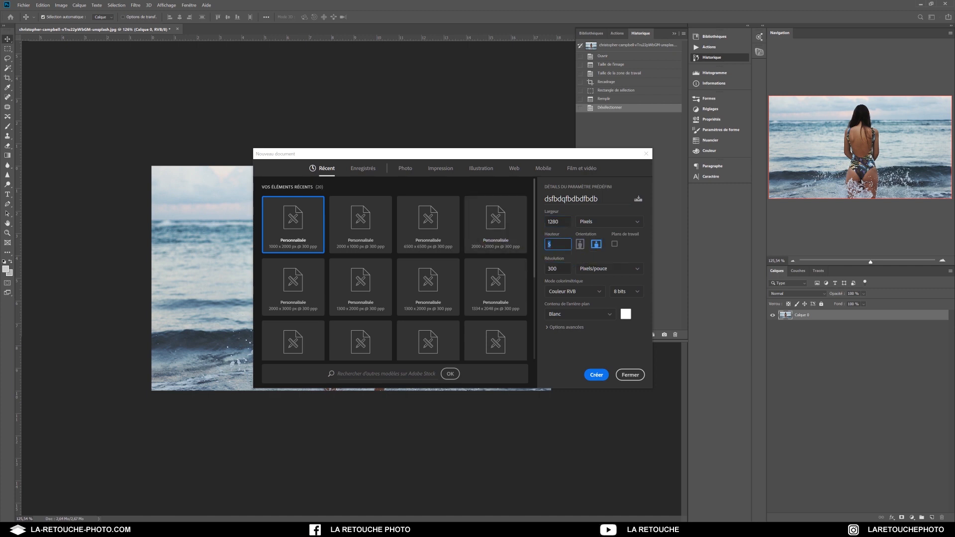
type("720")
key("Tab")
type("7")
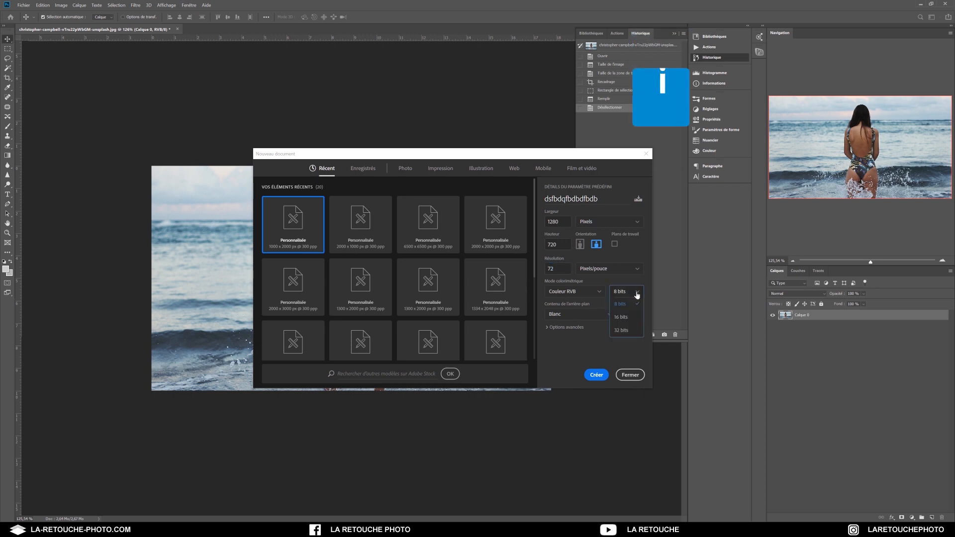
left_click(638, 292)
left_click(568, 356)
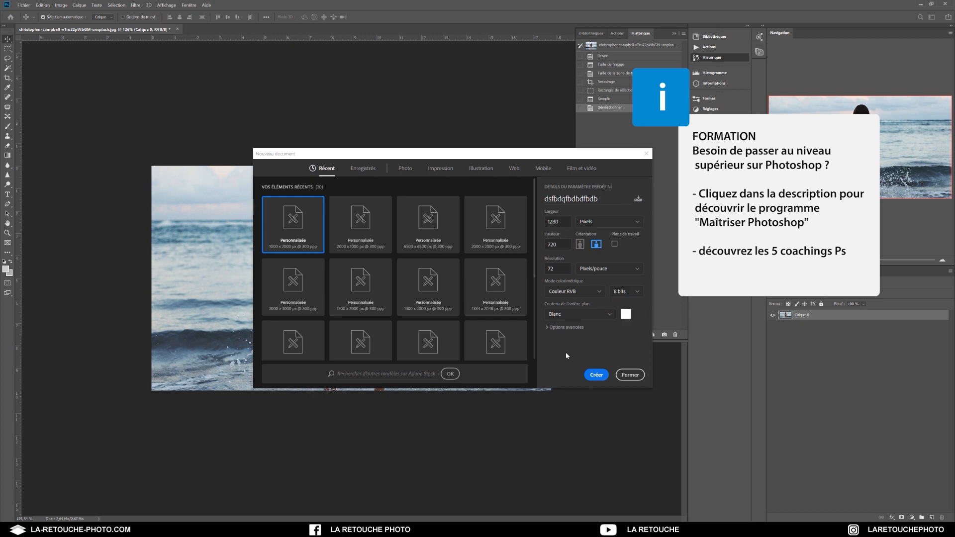
left_click(597, 375)
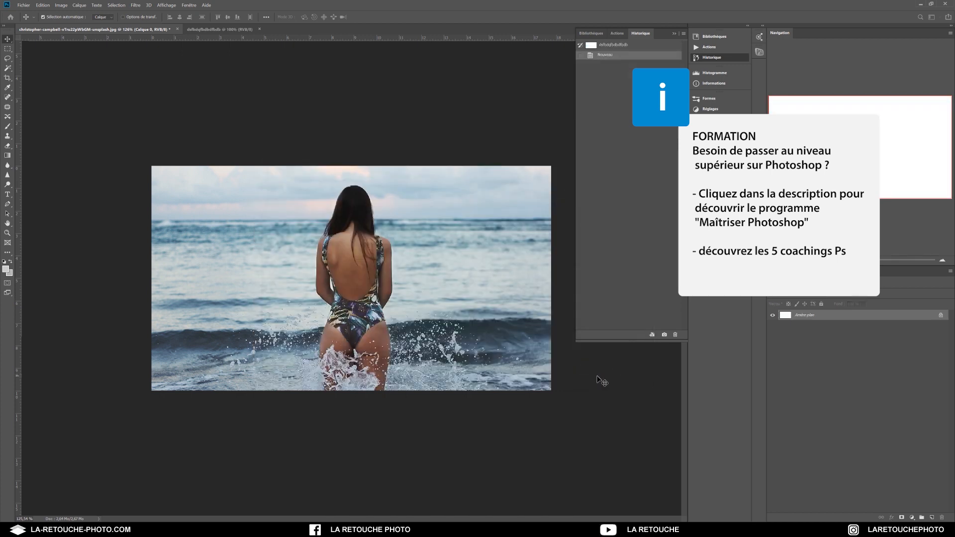
Place the beach photo from the VISUELS folder in the blank document, scaled proportionally from its centre to fill the canvas width.
mouse_move(232, 518)
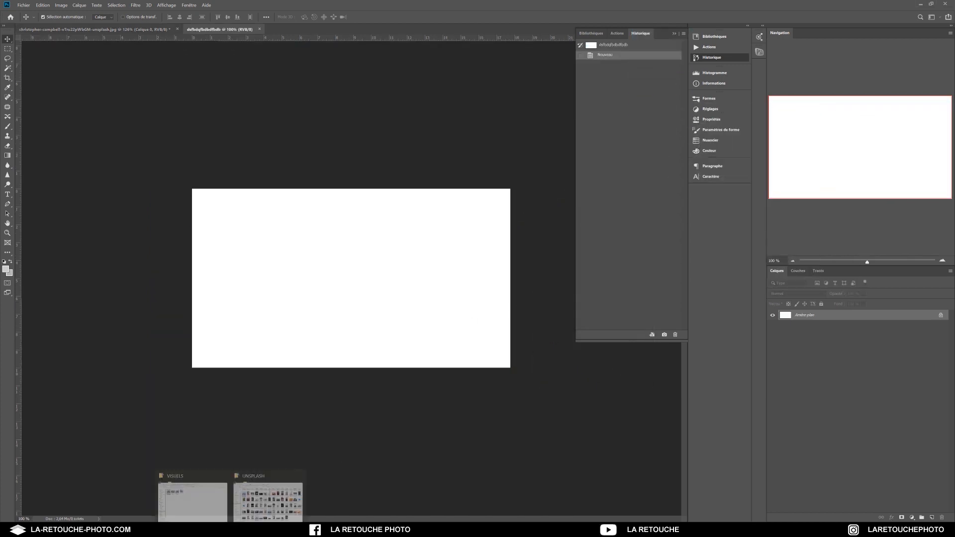
left_click(192, 498)
left_click_drag(267, 203, 113, 292)
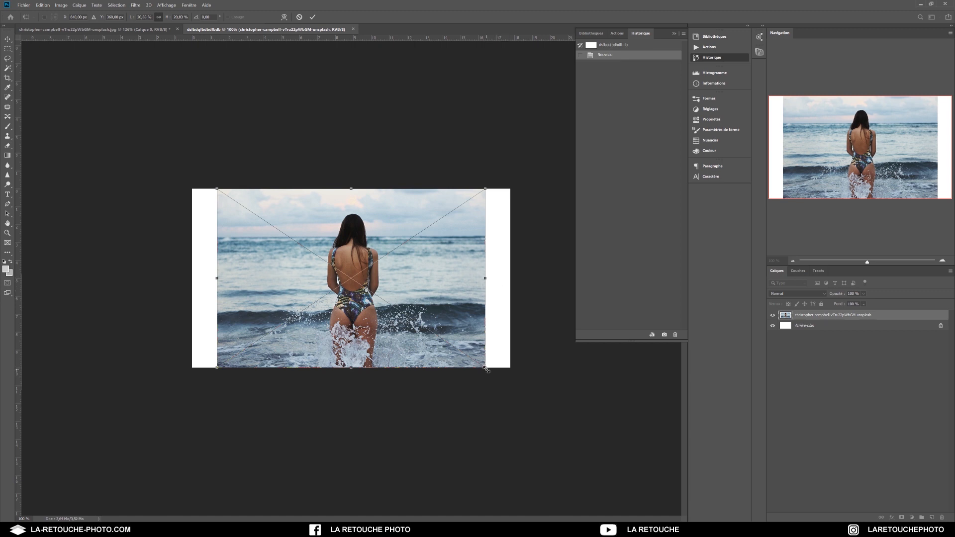
left_click_drag(490, 373, 509, 361)
key("ctrl+z")
left_click_drag(484, 368, 510, 384)
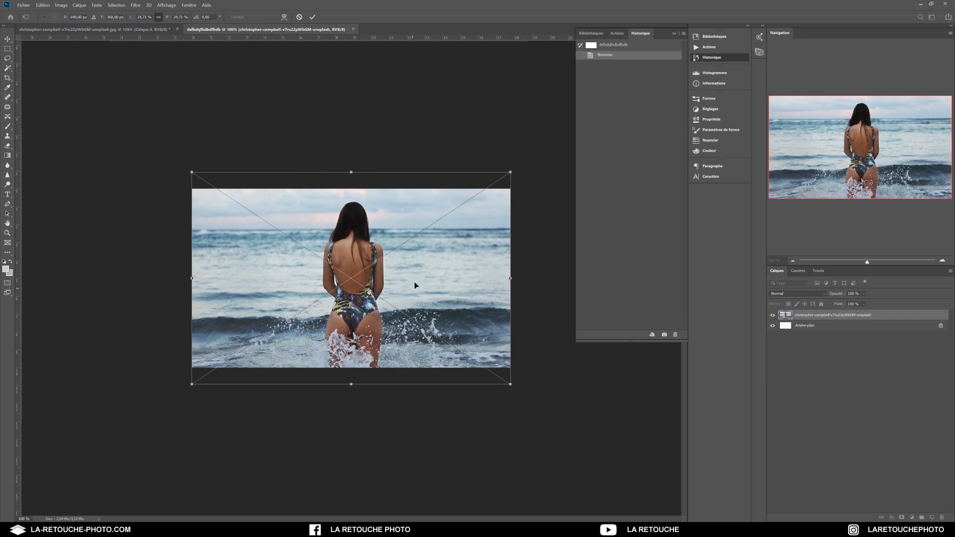
key("Return")
Rename the placed photo's layer as MINIATURE.
double_click(810, 316)
type("MINIATURE")
key("Return")
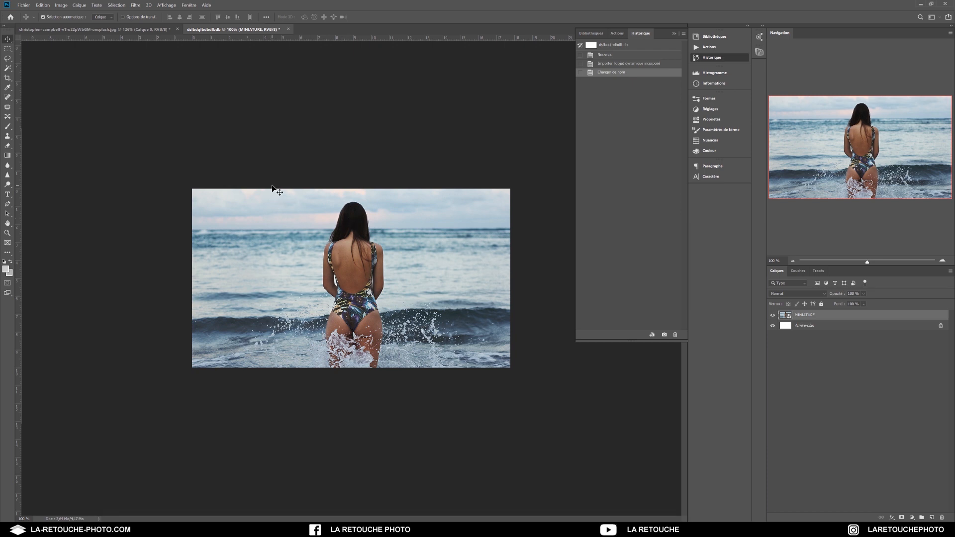
Add the text "MINATURE YOUTUBE PHOTOSHOP" and move it into the sky, centred across the woman's head.
key("t")
left_click(255, 286)
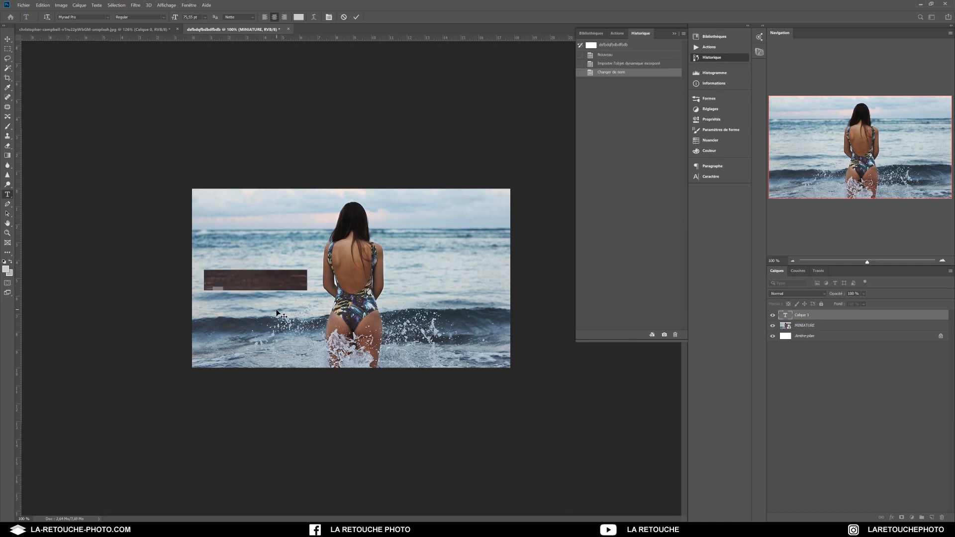
key("BackSpace")
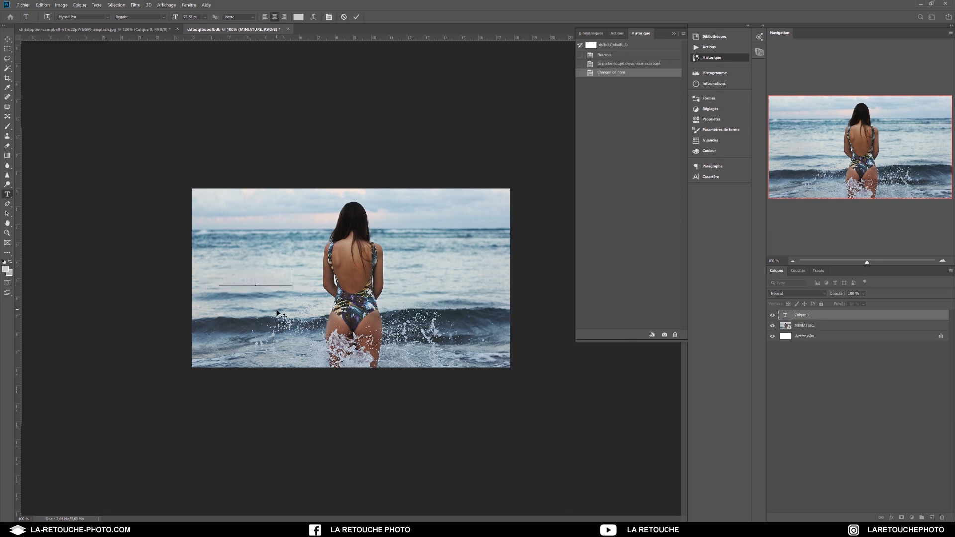
type("MINIATURE YOUTUBE PHOTOSHOP")
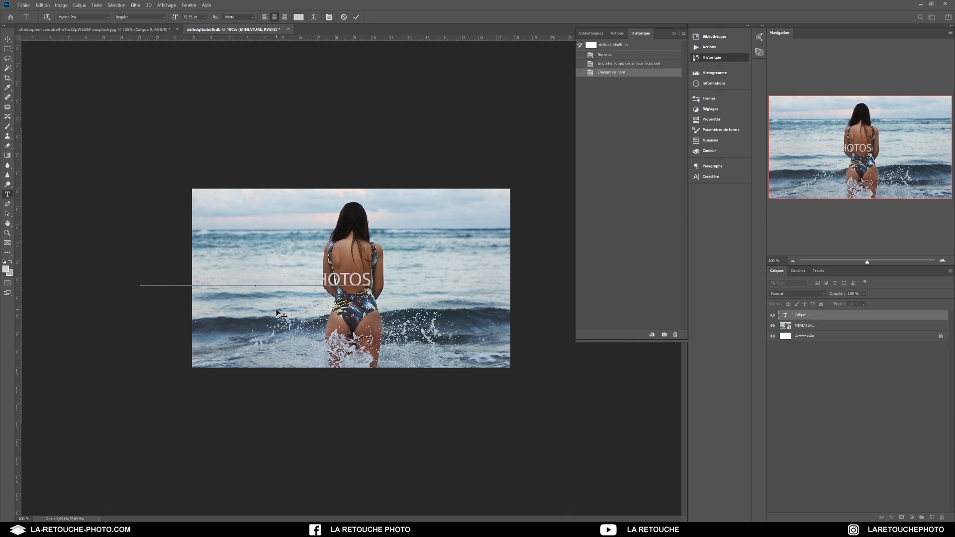
left_click(7, 39)
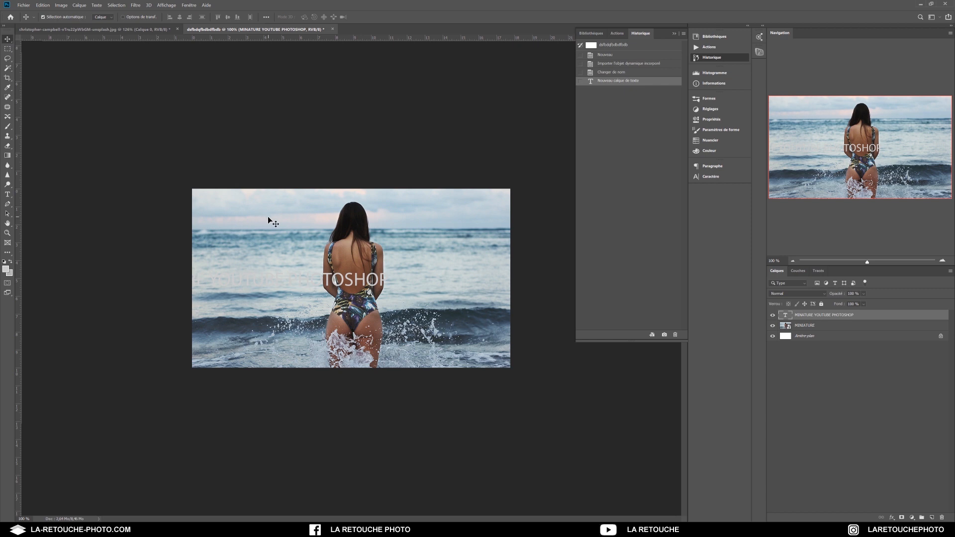
left_click_drag(334, 285, 429, 329)
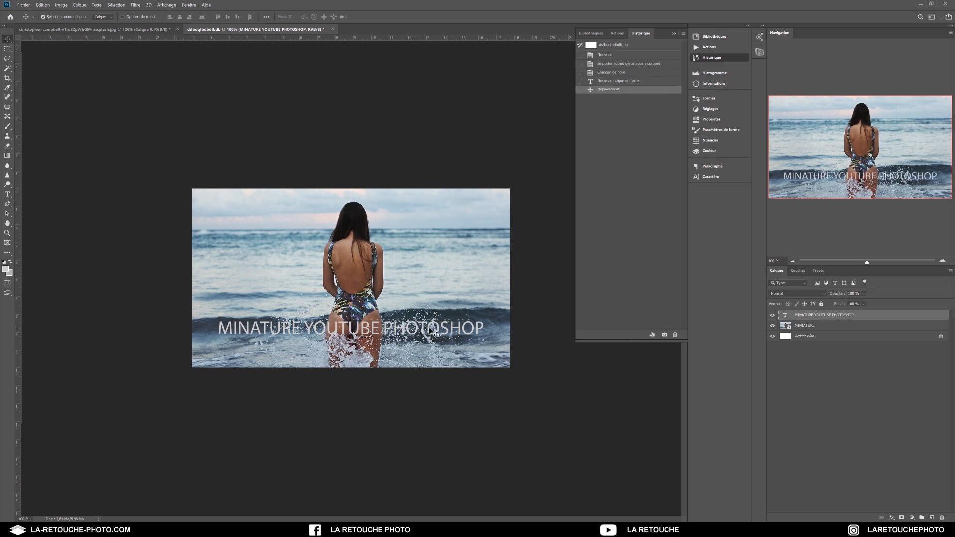
left_click_drag(427, 335, 419, 207)
Select the whole title text and try black and dark tones sampled from the hair and the waves as its colour.
double_click(365, 226)
key("ctrl+a")
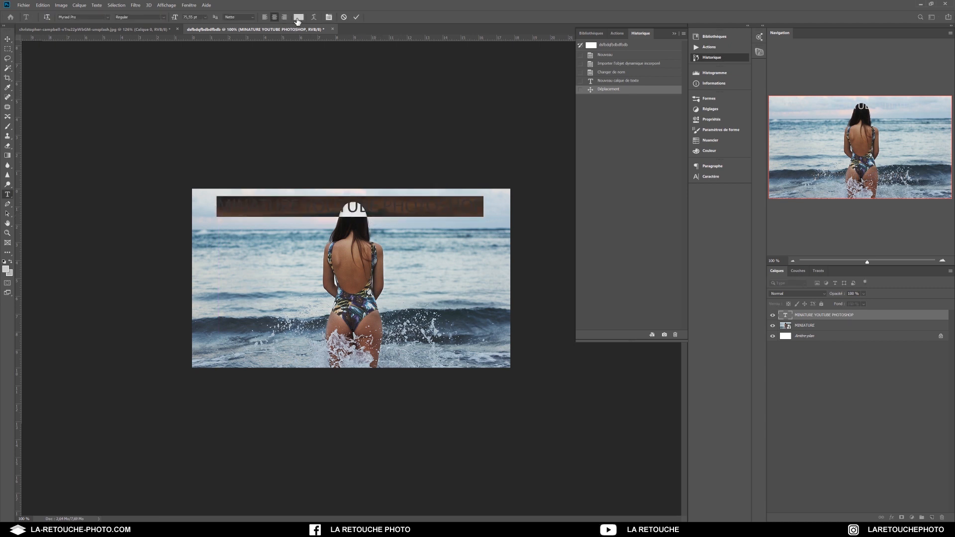
left_click(299, 17)
left_click_drag(164, 237, 71, 251)
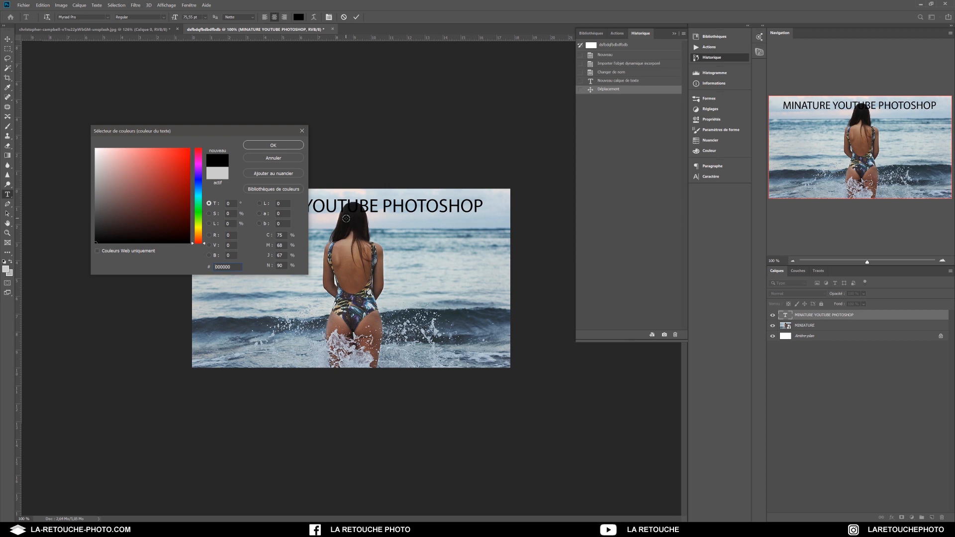
left_click(358, 247)
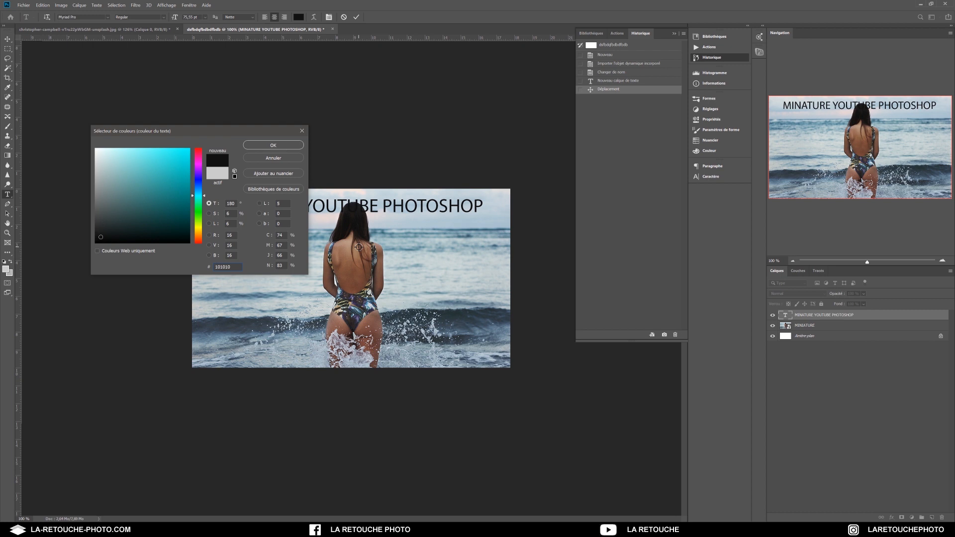
left_click(236, 325)
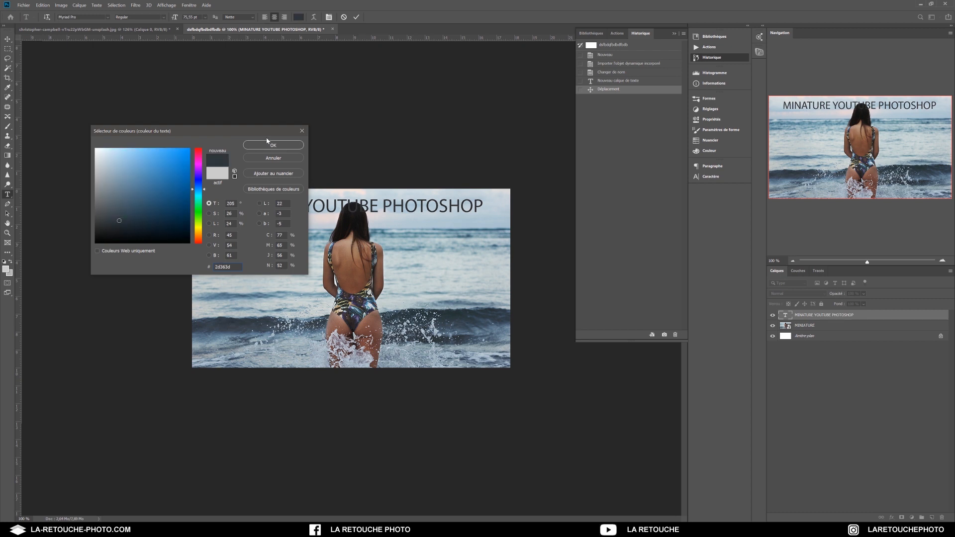
left_click(448, 317)
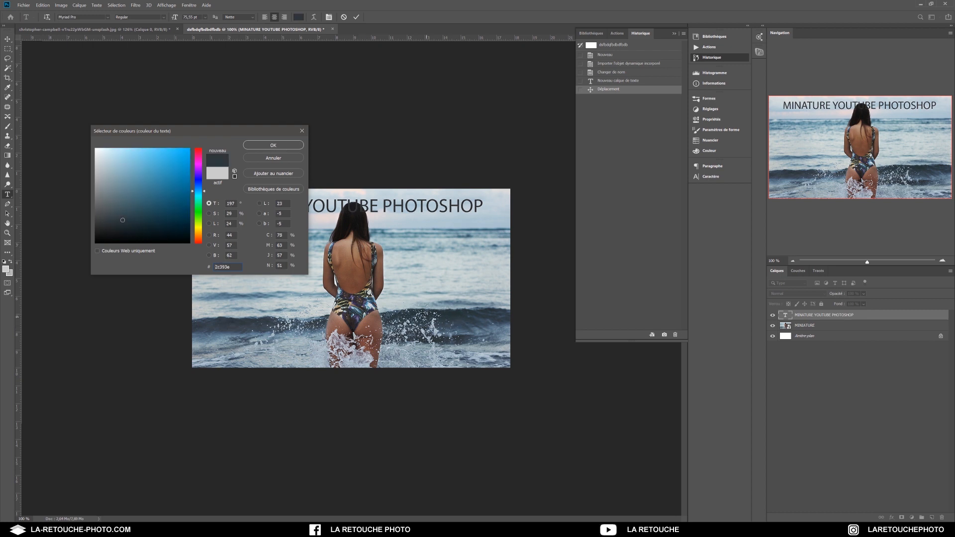
Set the title's colour to a dark brown with hue 30°, saturation 40% and brightness 15%, and apply it.
left_click(185, 221)
type("15")
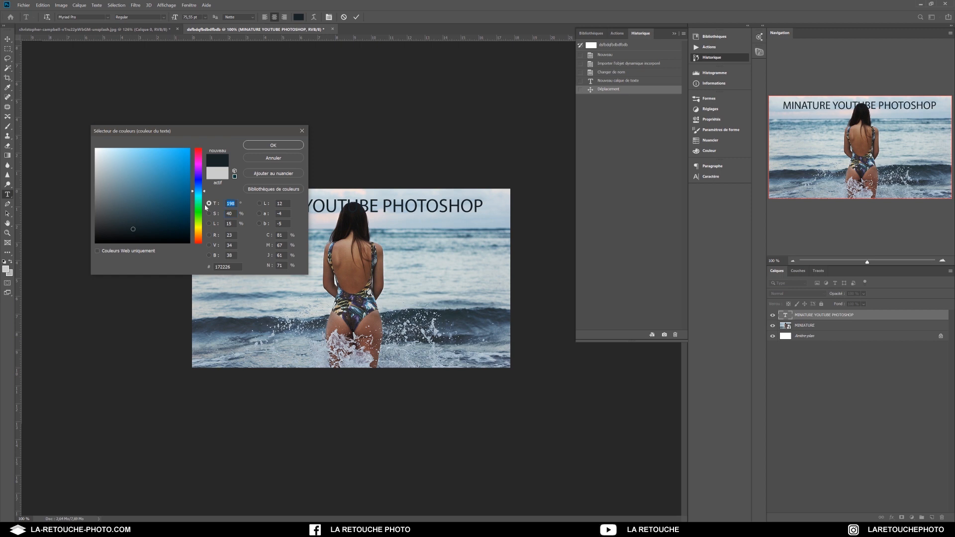
type("30")
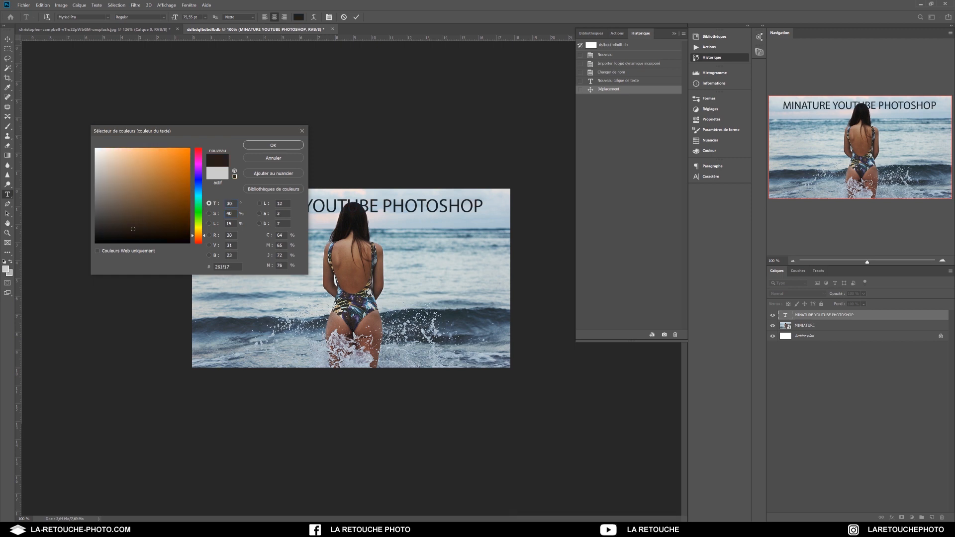
left_click(268, 145)
left_click(6, 40)
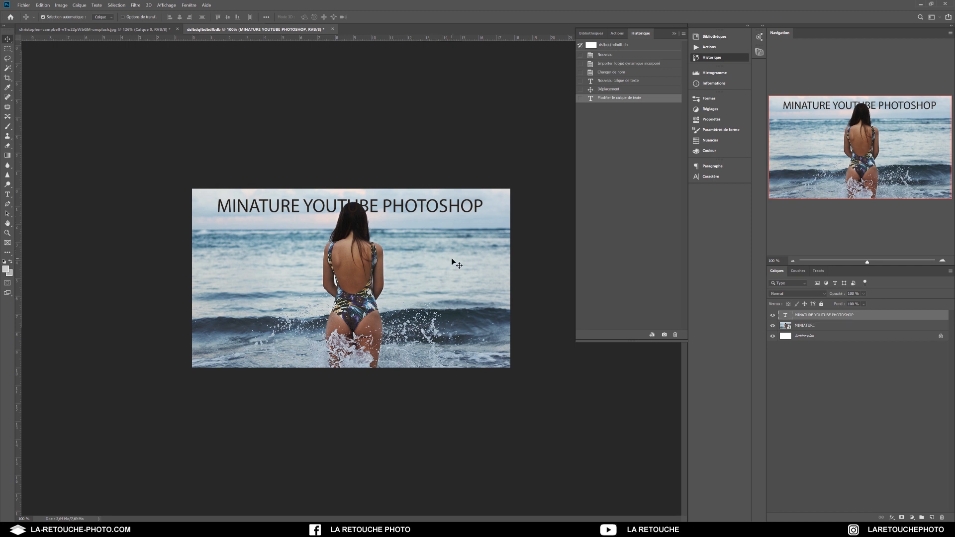
Add a layer mask to the title text layer.
left_click_drag(868, 262, 875, 262)
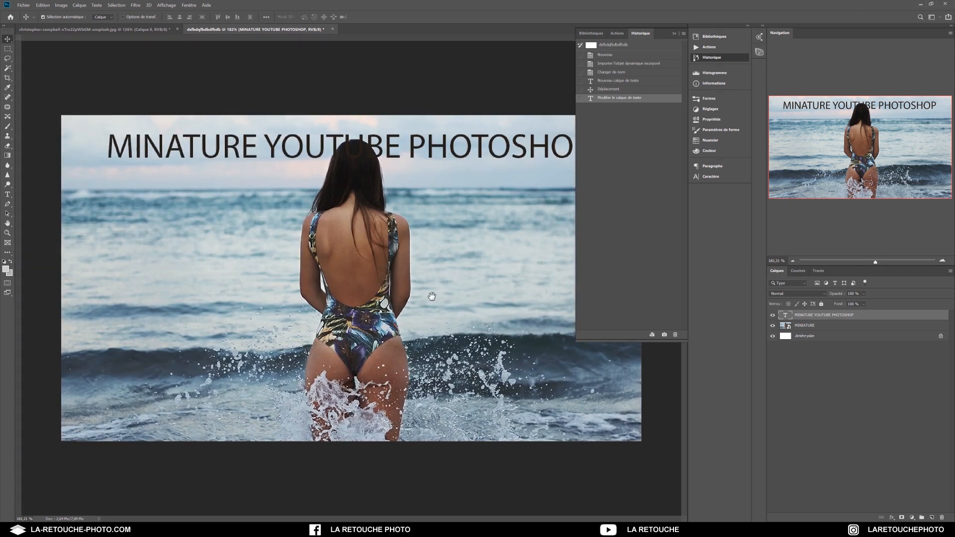
left_click(854, 327)
left_click(846, 317)
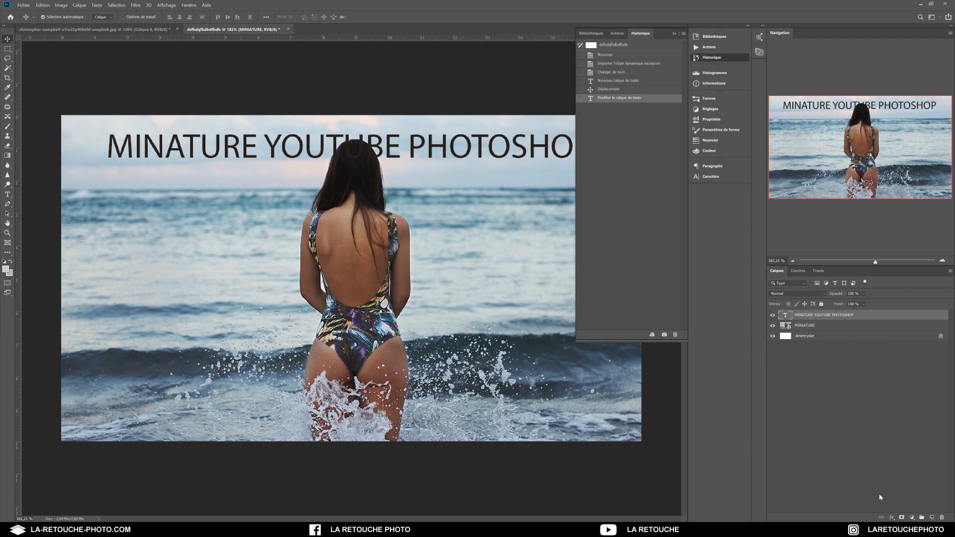
left_click(901, 518)
Paint black on the title's mask over the woman's head with the Brush, raising the brush opacity to 100%.
key("b")
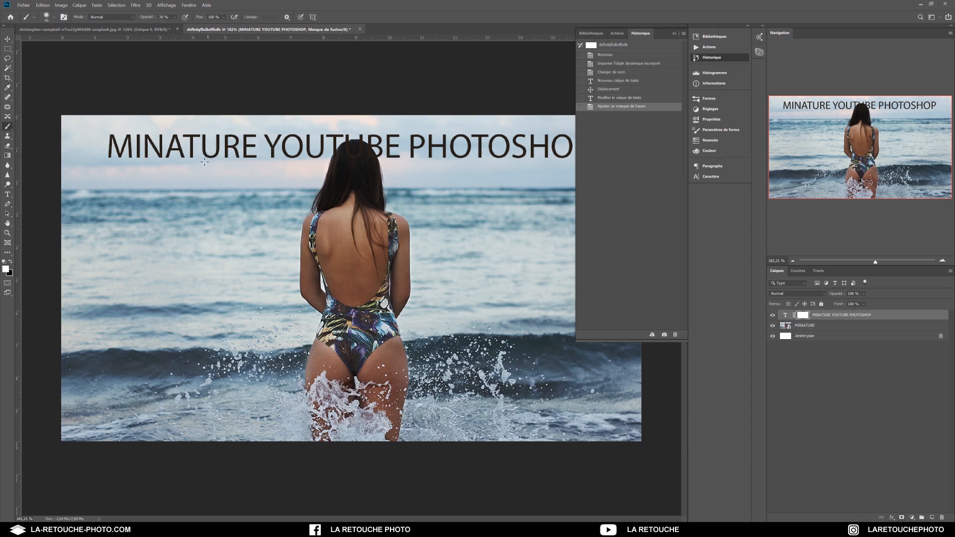
key("x")
left_click_drag(358, 161, 352, 161)
left_click(355, 156)
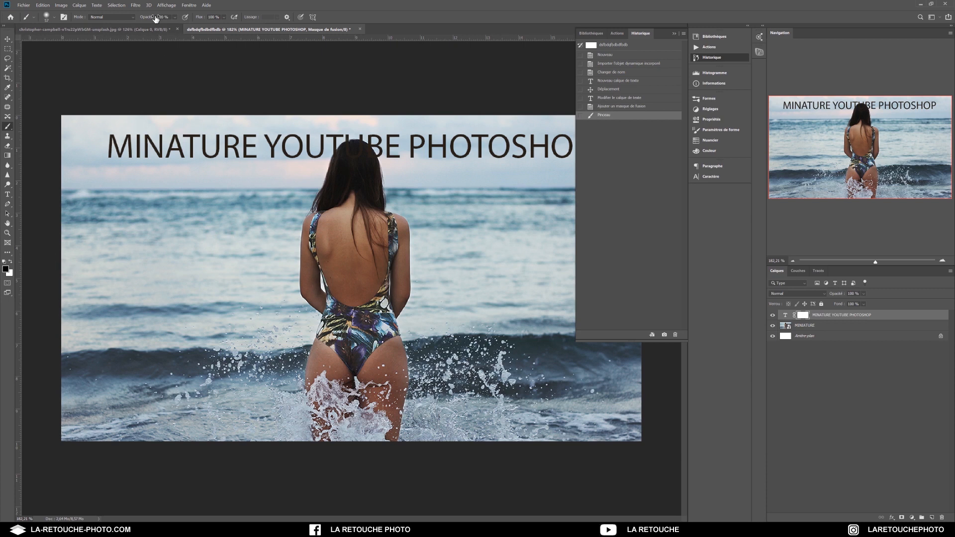
left_click_drag(155, 18, 212, 25)
left_click_drag(358, 155, 356, 157)
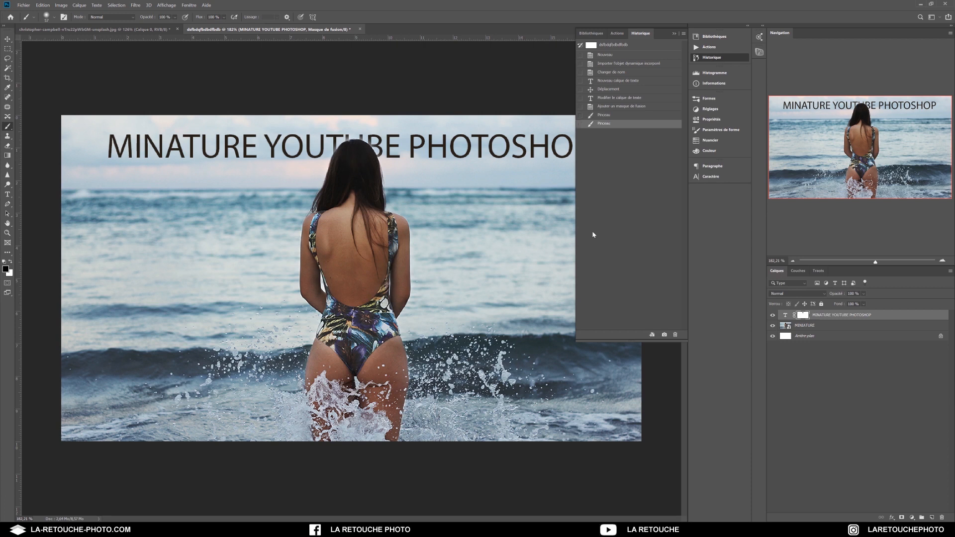
Delete the title's layer mask and move the title down over the waves near the photo's lower edge.
left_click_drag(880, 259, 873, 259)
left_click(7, 39)
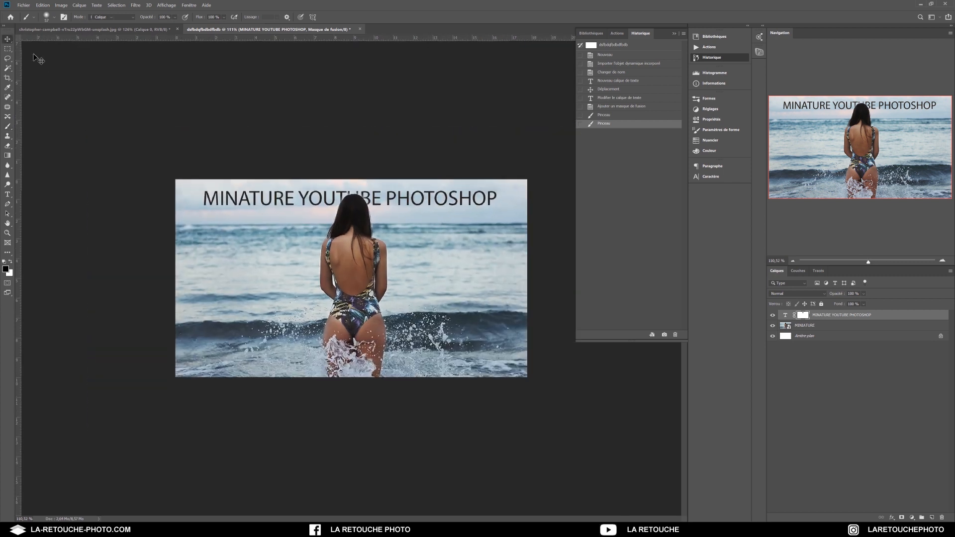
right_click(801, 318)
left_click(826, 330)
left_click_drag(378, 215, 393, 366)
Draw a full-width rectangular selection around the title at the photo's lower edge and set the foreground colour to white (ffffff).
left_click(817, 331)
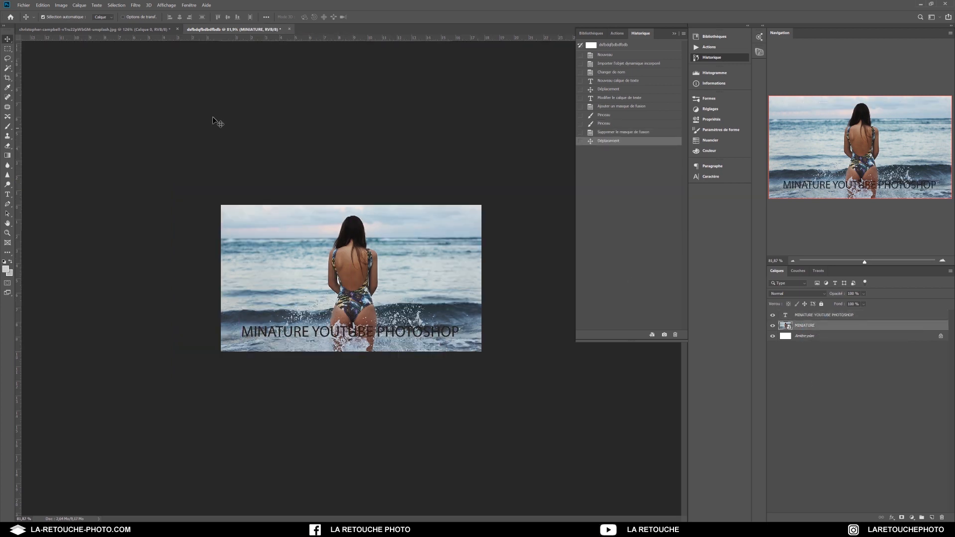
left_click(7, 49)
left_click_drag(184, 381, 528, 317)
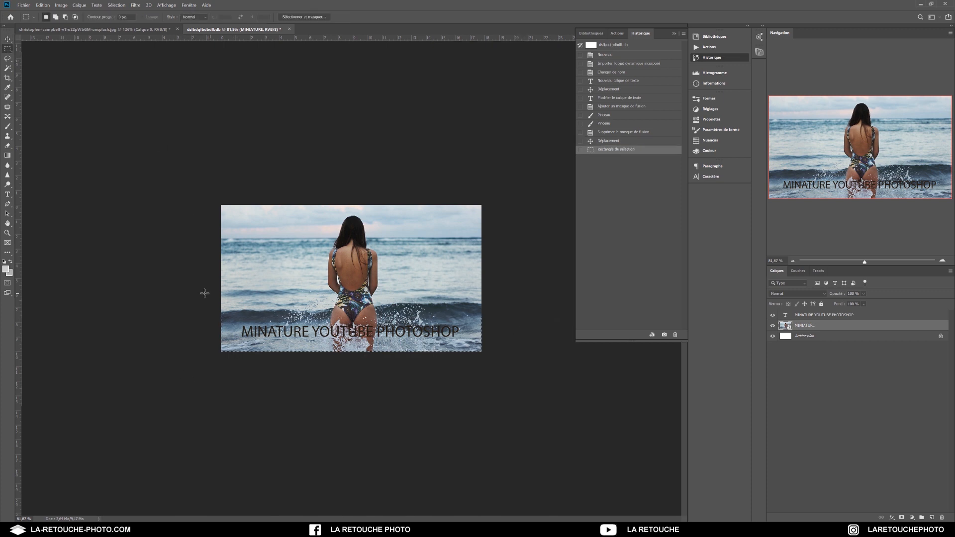
left_click(6, 269)
type("ffffff")
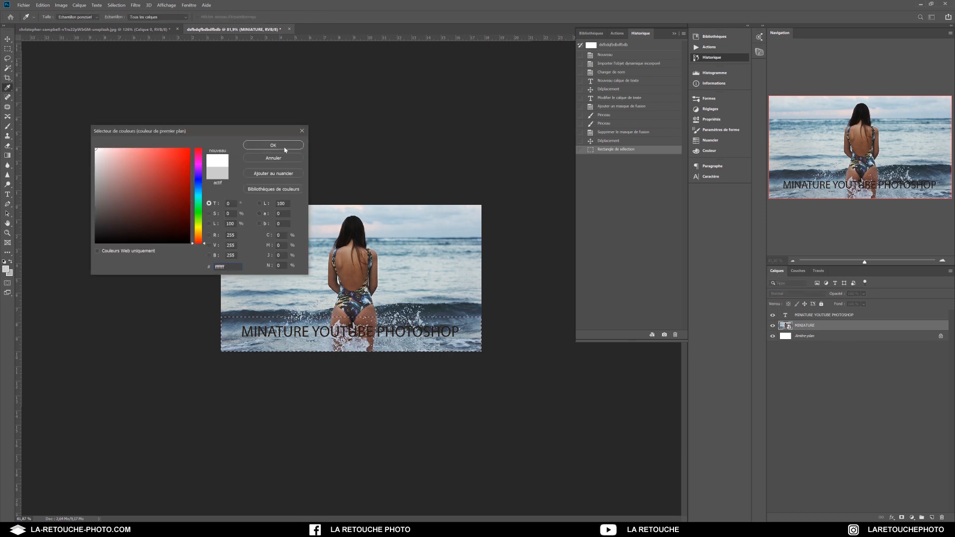
left_click(287, 147)
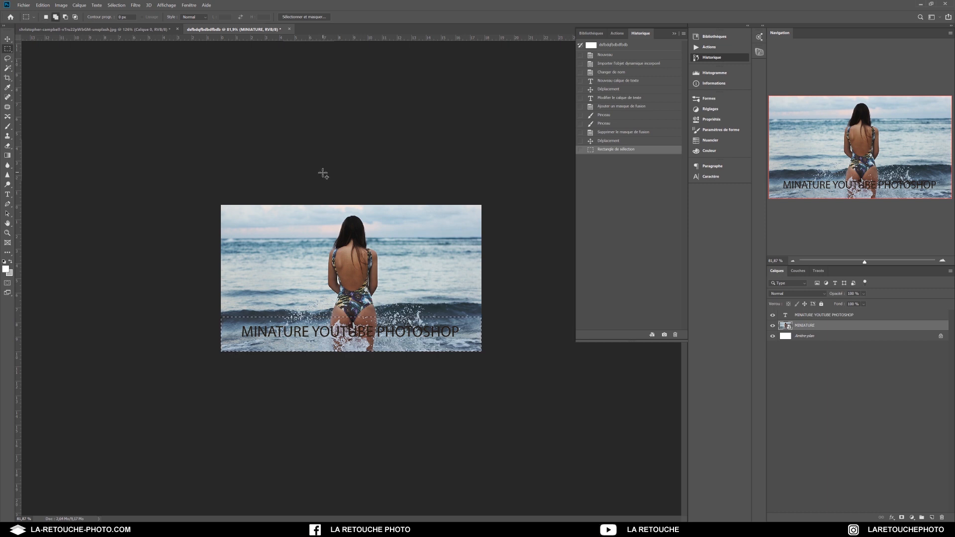
Create a new layer above the title, fill the selection with the foreground colour at 100% opacity, and deselect.
left_click(43, 5)
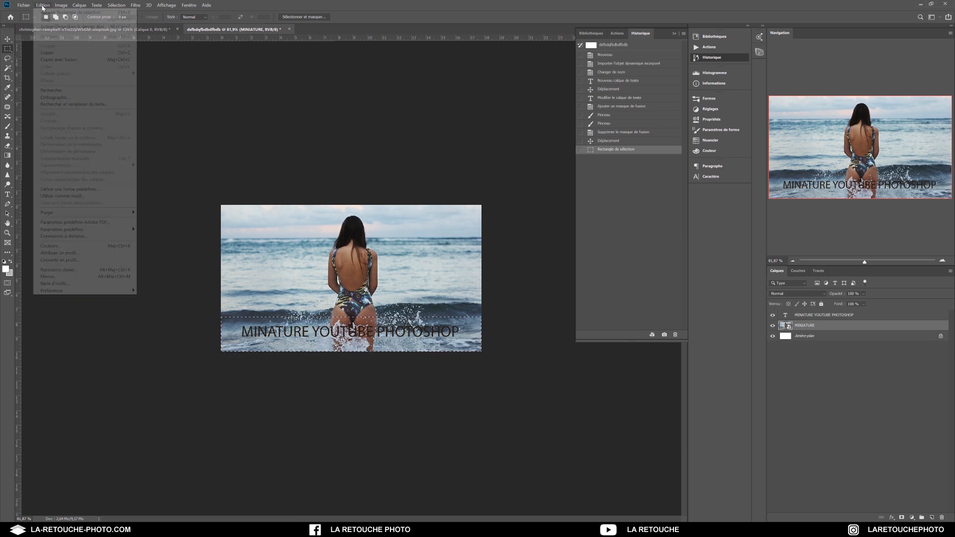
left_click(364, 3)
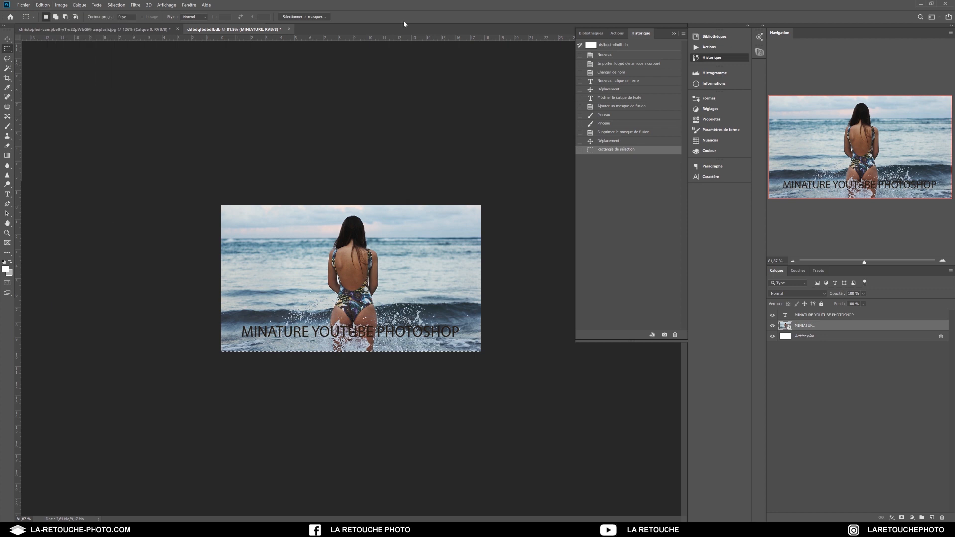
left_click(831, 316)
left_click(932, 517)
key("shift+F5")
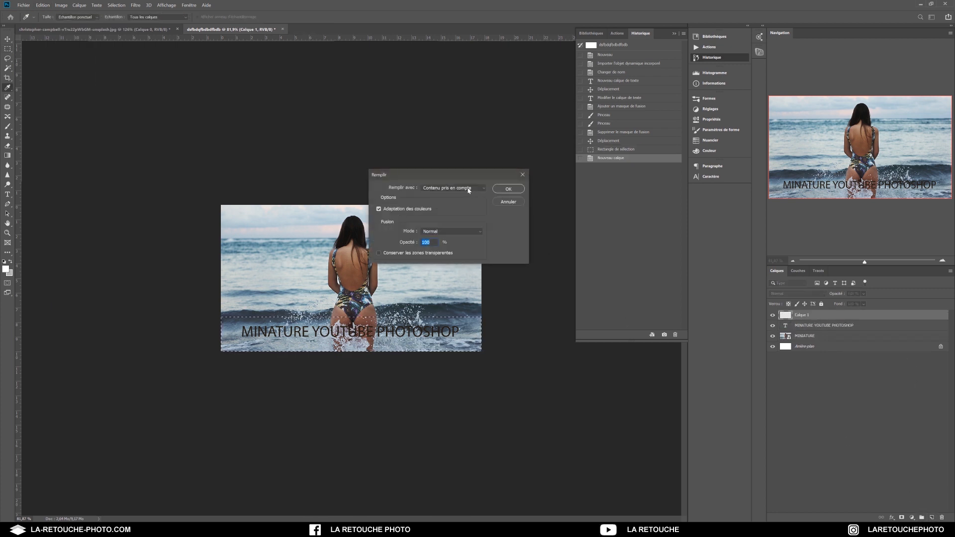
left_click(476, 188)
left_click(470, 195)
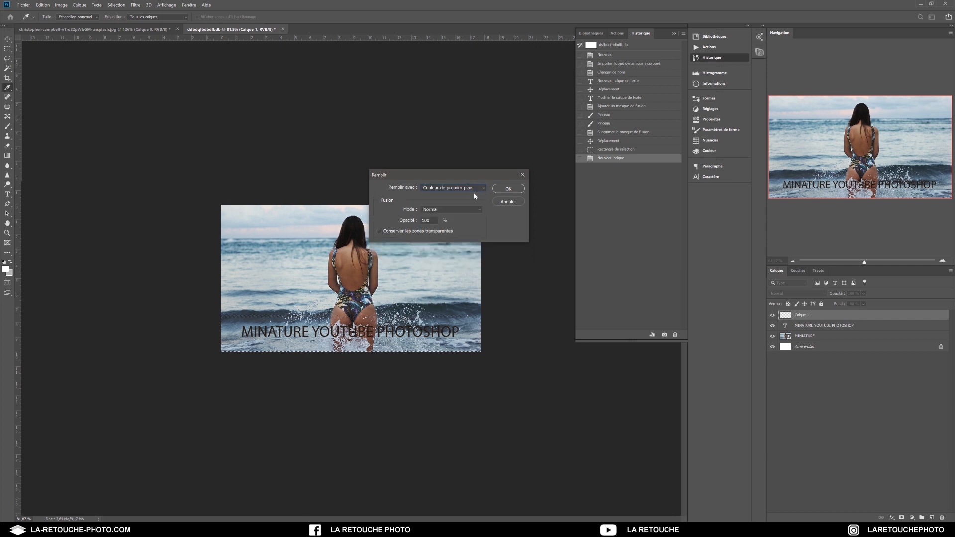
left_click(508, 189)
key("ctrl+d")
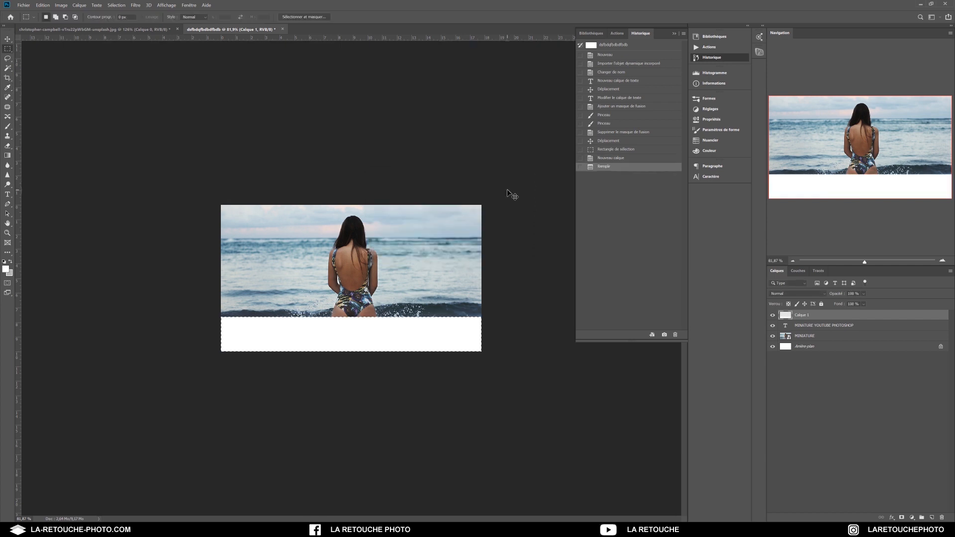
Move the white band's layer beneath the title layer and rename it RECTANGLE.
key("v")
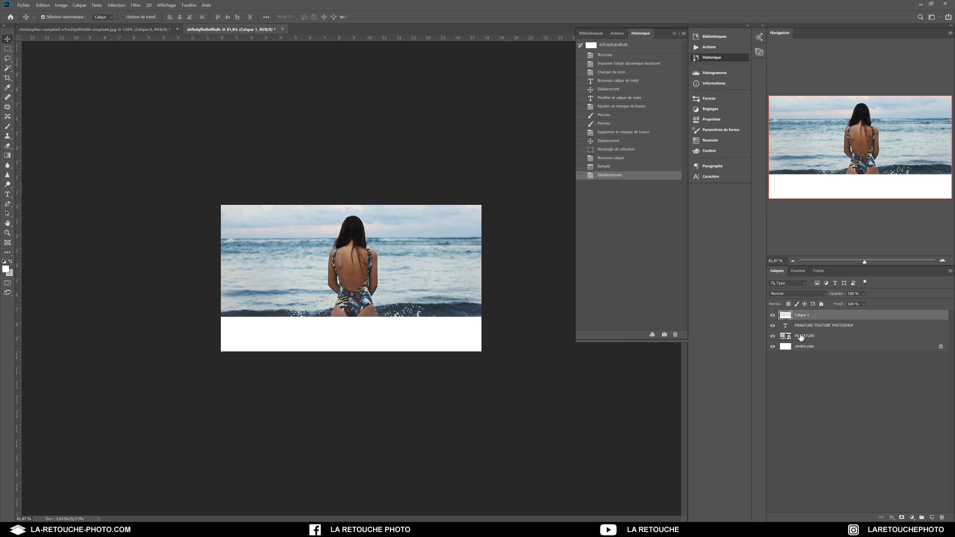
left_click_drag(811, 317, 821, 332)
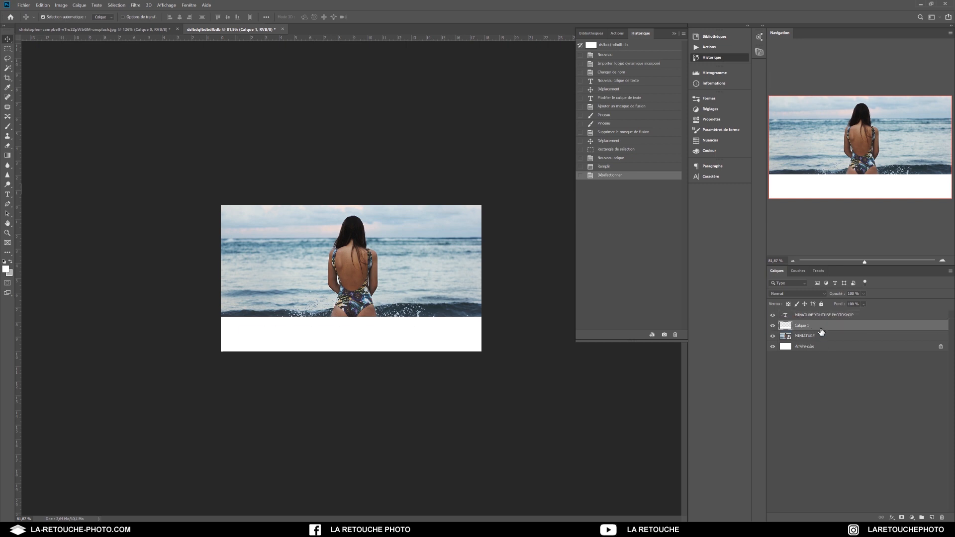
double_click(801, 326)
type("B")
type("ECTANGLE")
key("Return")
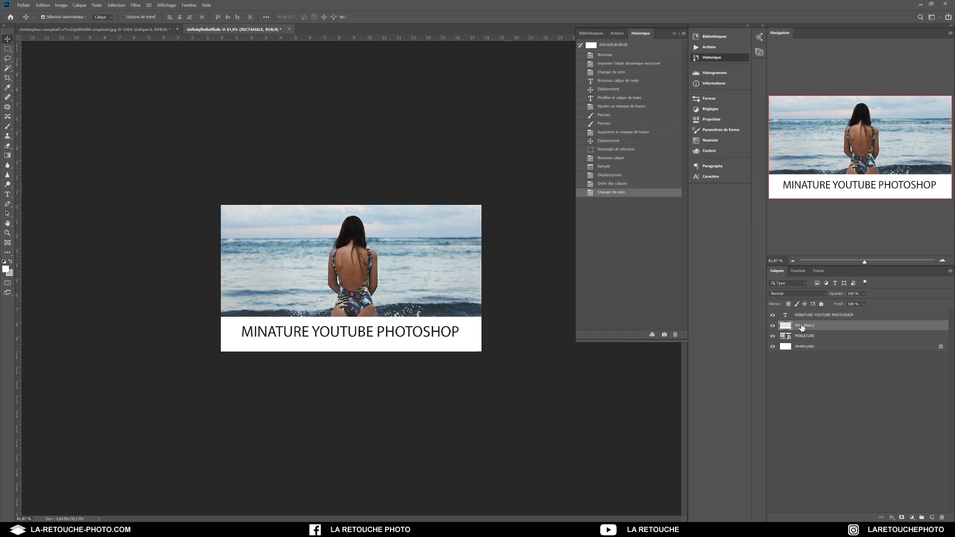
Place a vertical guide through the image's centre and a horizontal guide through the middle of the white rectangle.
left_click(807, 317)
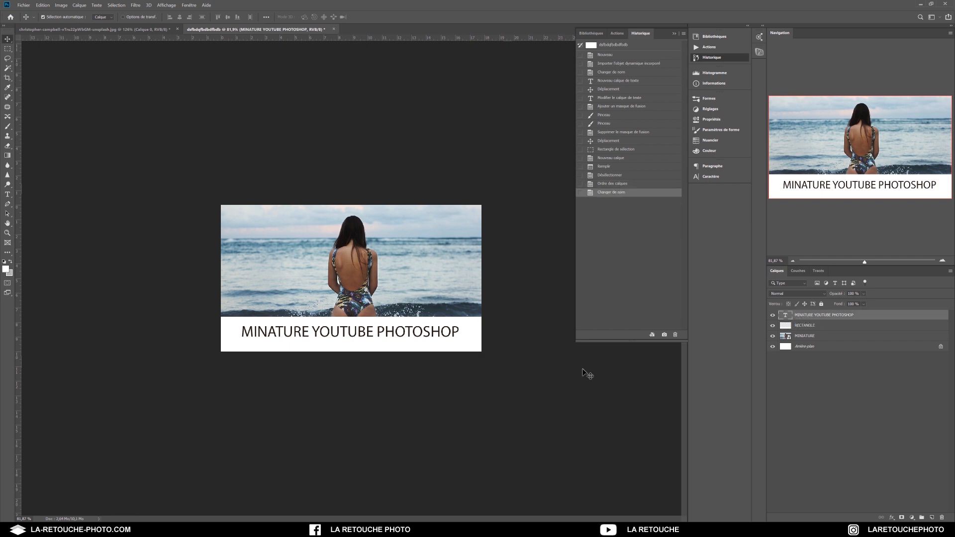
scroll(395, 354, "up", 4)
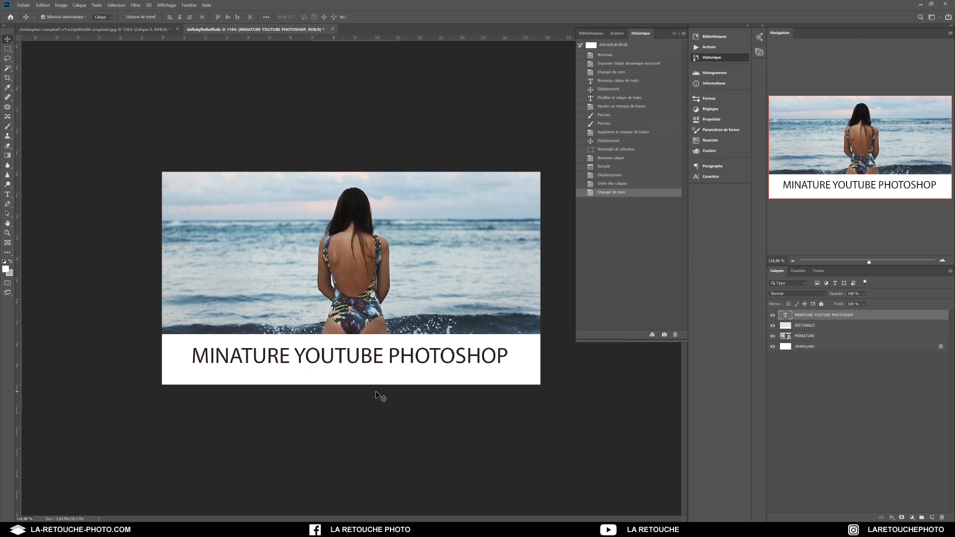
left_click(804, 328)
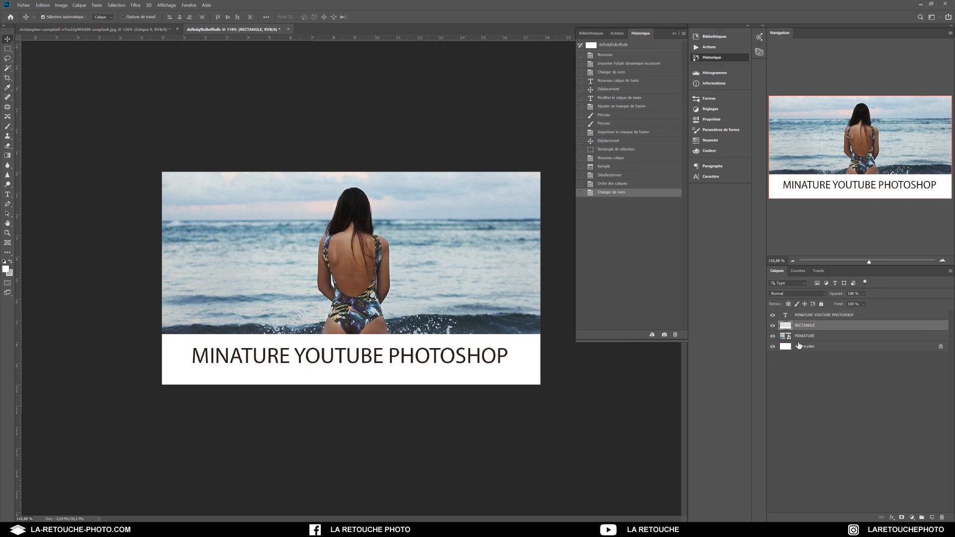
key("ctrl+t")
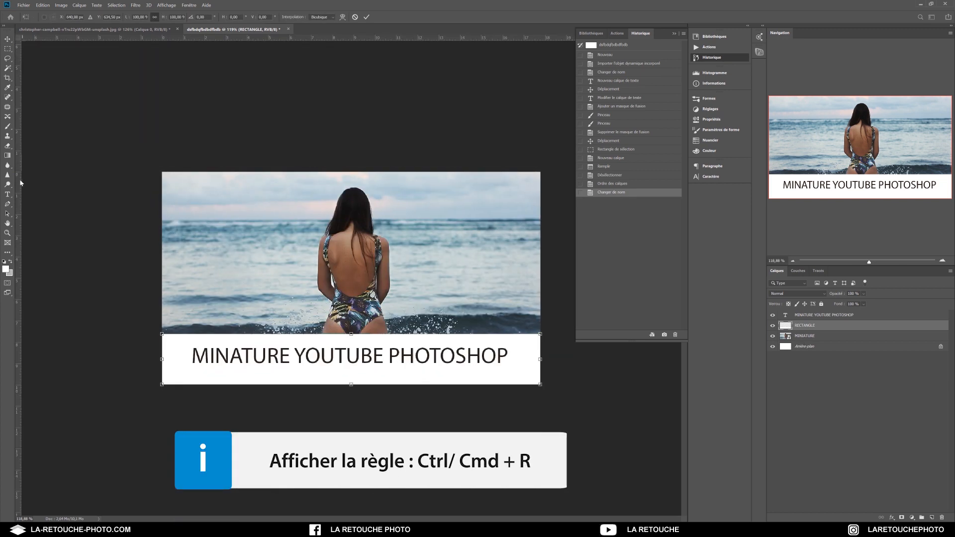
key("Return")
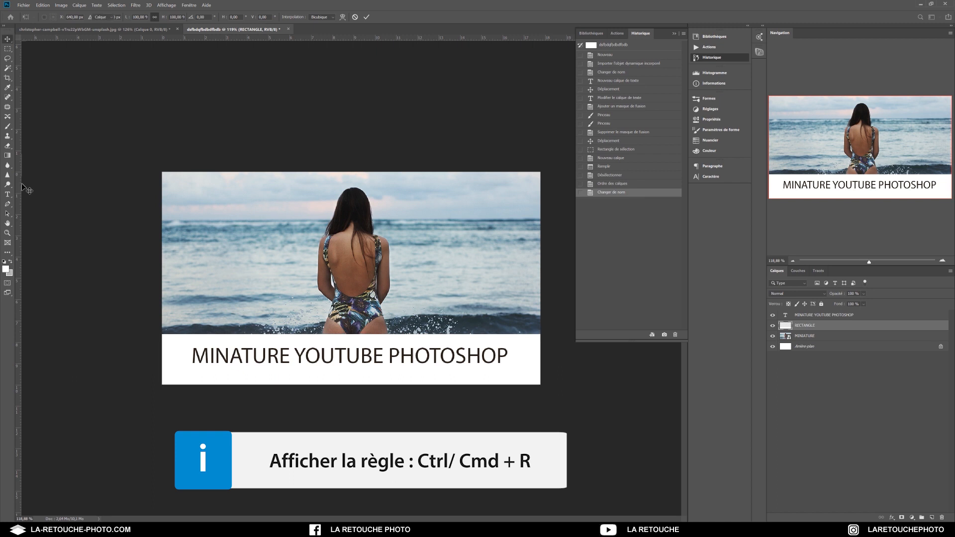
left_click_drag(19, 189, 351, 211)
left_click(166, 5)
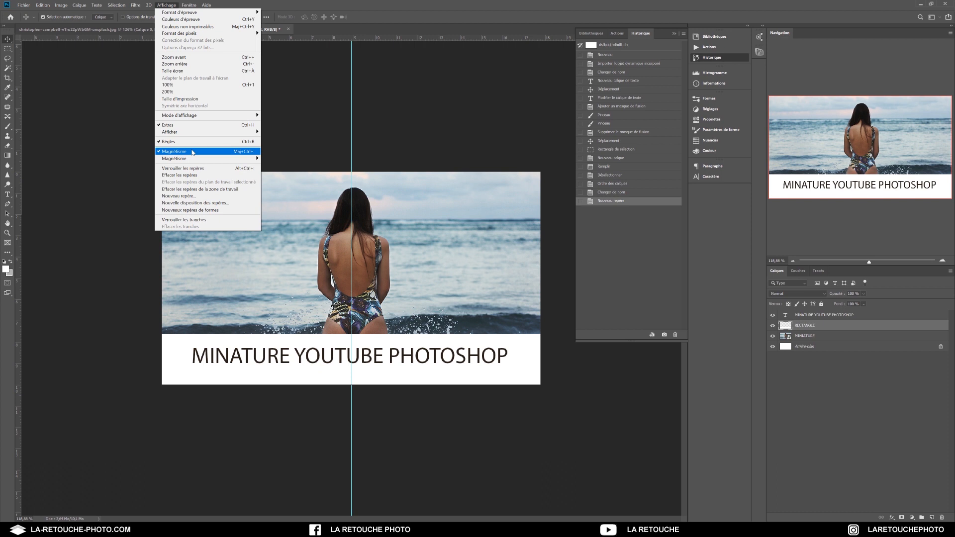
left_click(461, 8)
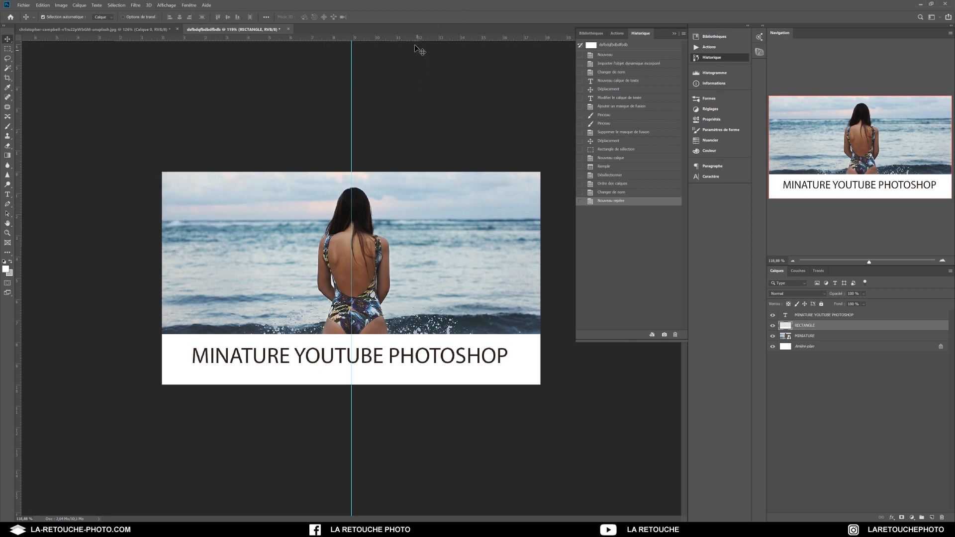
left_click_drag(411, 41, 440, 359)
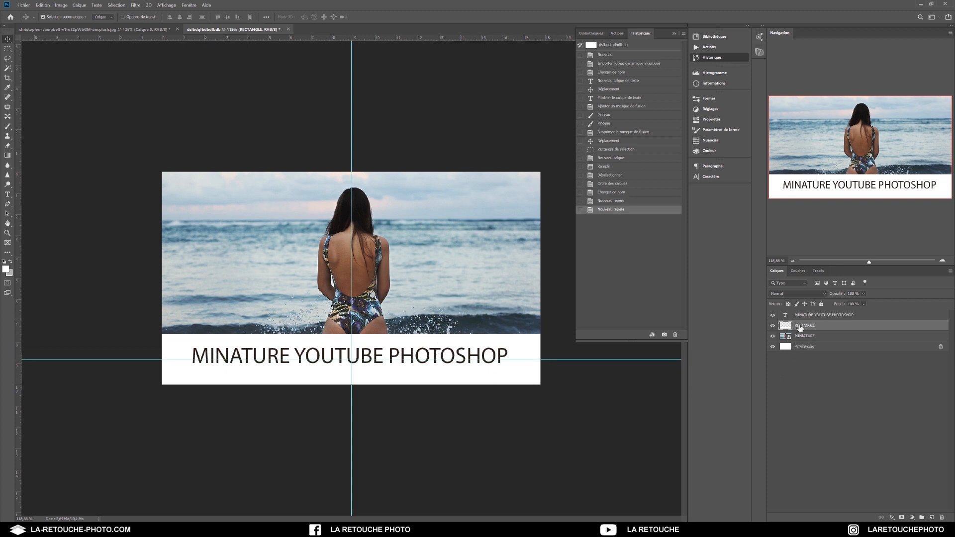
Use Free Transform to centre the title text on the crossing of the two guides within the white rectangle.
key("alt+bracketright")
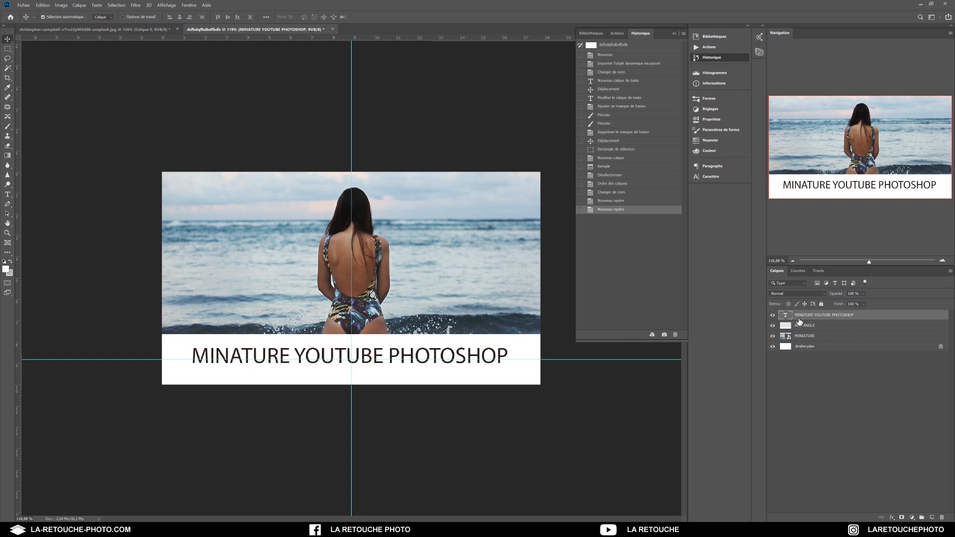
key("ctrl+t")
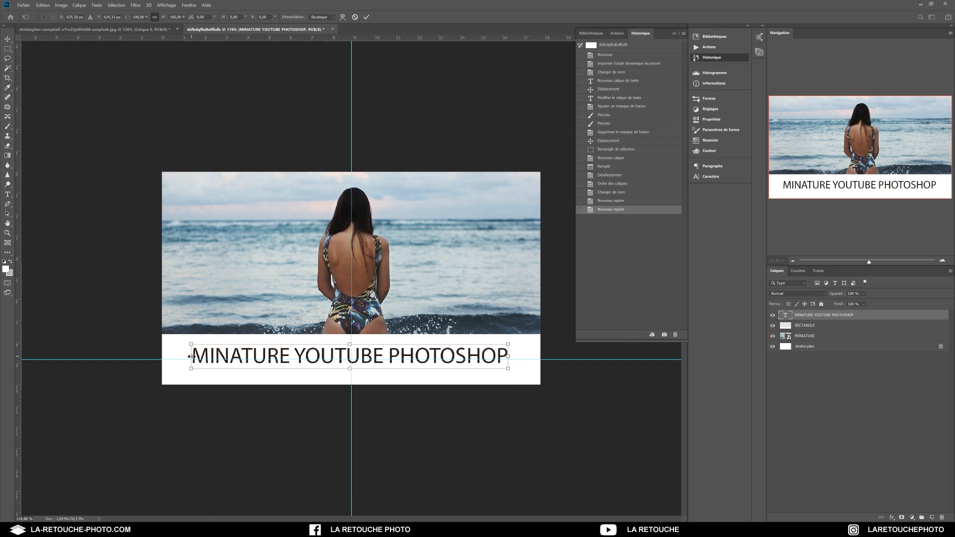
left_click_drag(360, 361, 362, 365)
key("Down")
key("Down")
key("Down")
key("Down")
key("Down")
key("Down")
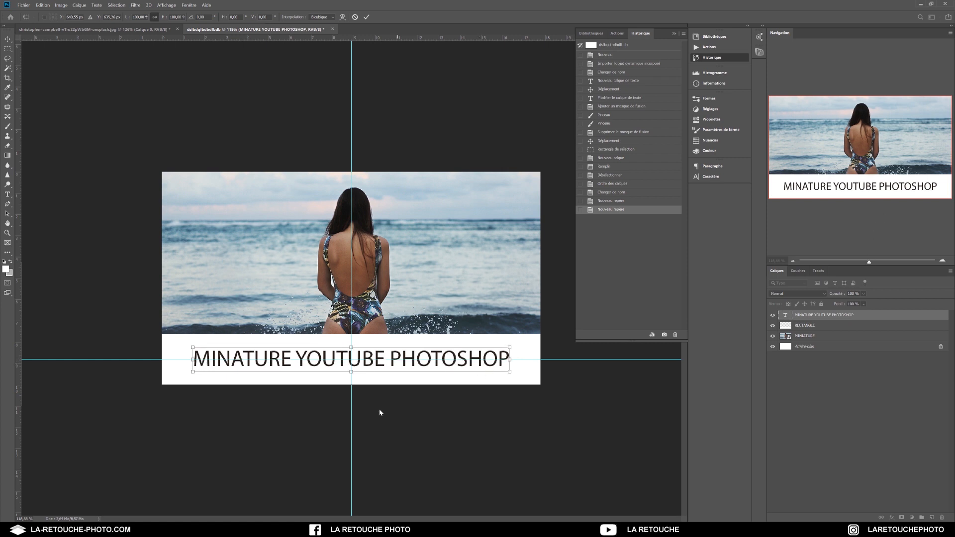
mouse_move(386, 359)
left_mouse_down()
mouse_move(396, 336)
mouse_move(384, 359)
left_mouse_up()
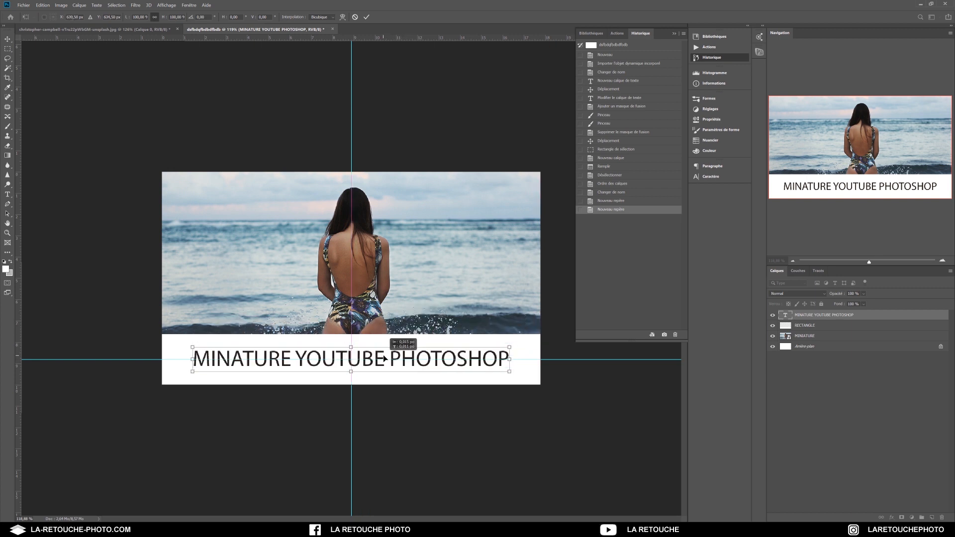
mouse_move(388, 357)
left_mouse_down()
mouse_move(400, 357)
mouse_move(390, 357)
left_mouse_up()
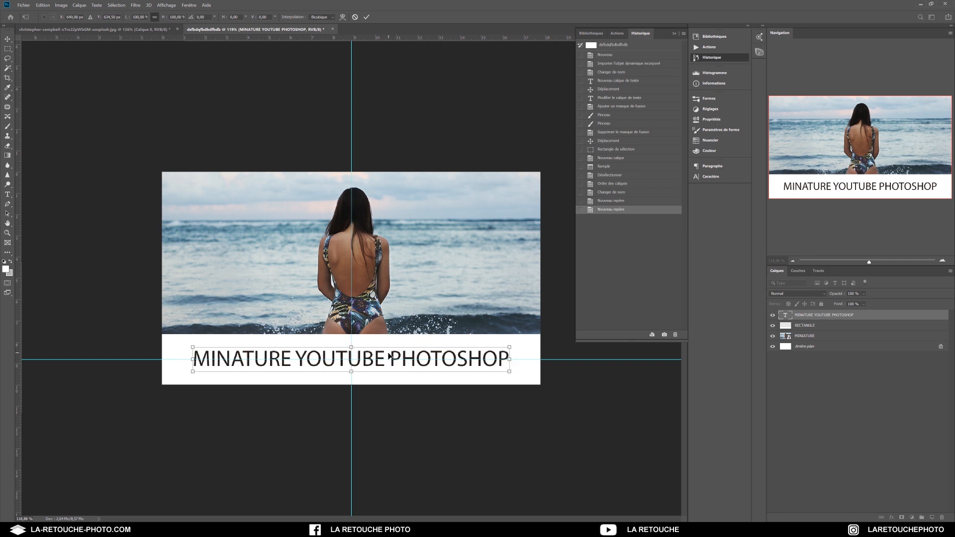
key("Return")
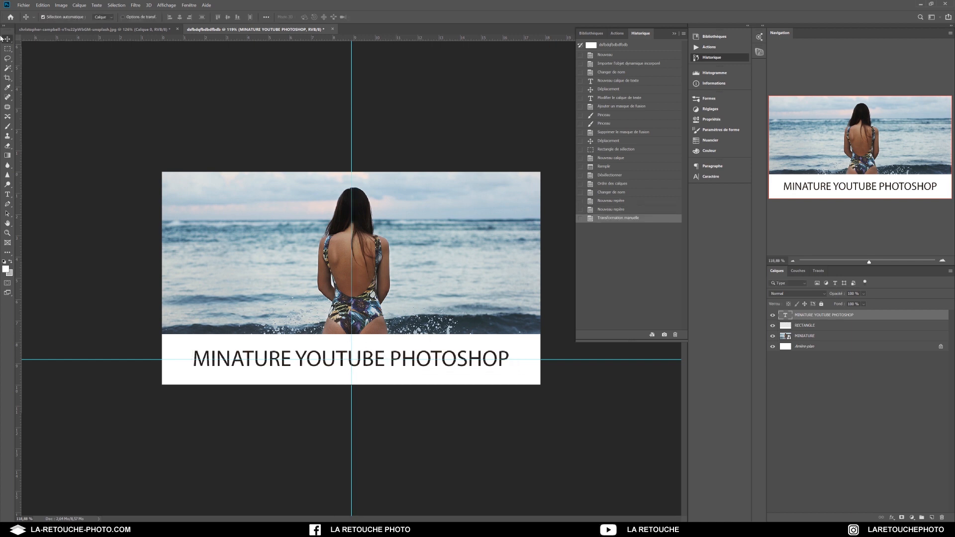
Lower the RECTANGLE layer's opacity to 80%.
left_click_drag(870, 261, 869, 263)
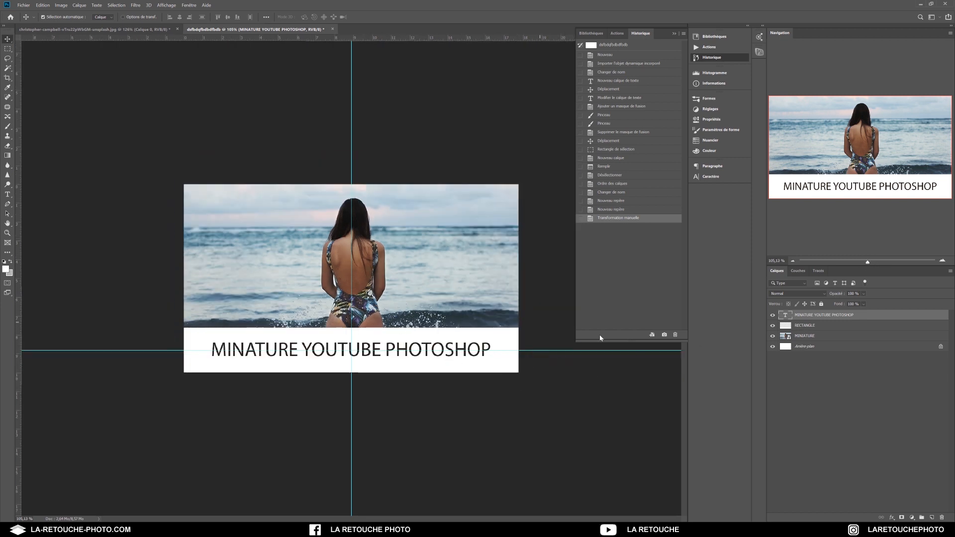
left_click(819, 327)
left_click(837, 295)
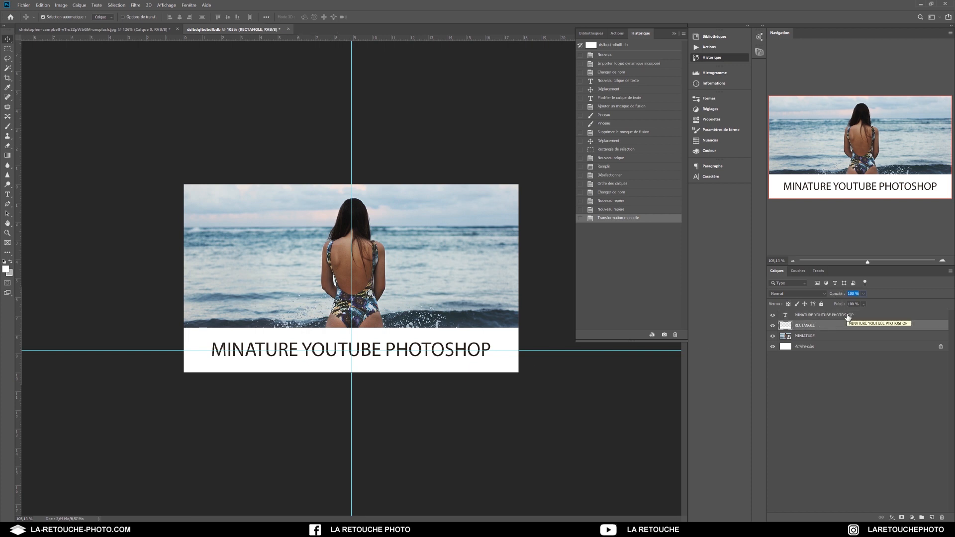
left_click_drag(837, 295, 829, 297)
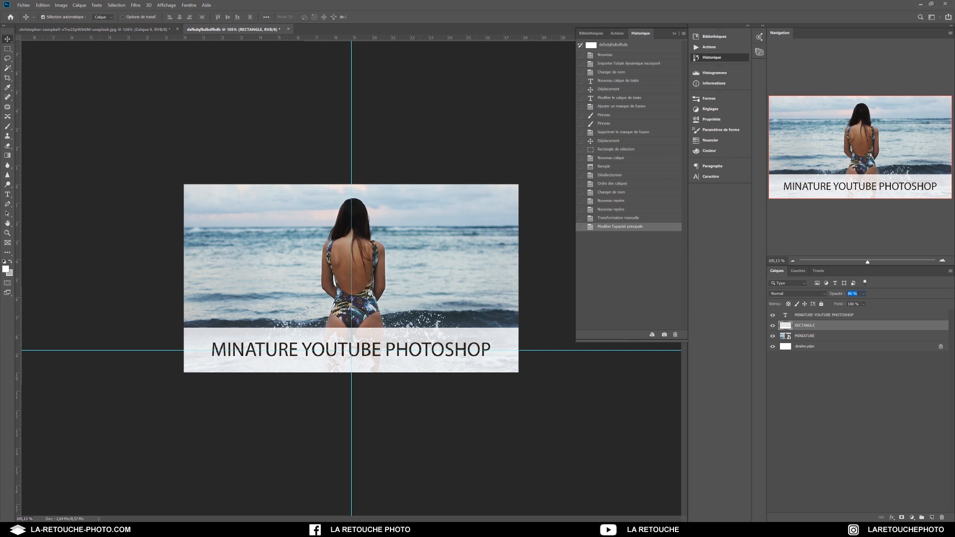
Vary the RECTANGLE layer's opacity down and back up in 10% increments, and deselect the layer.
key("shift+Down")
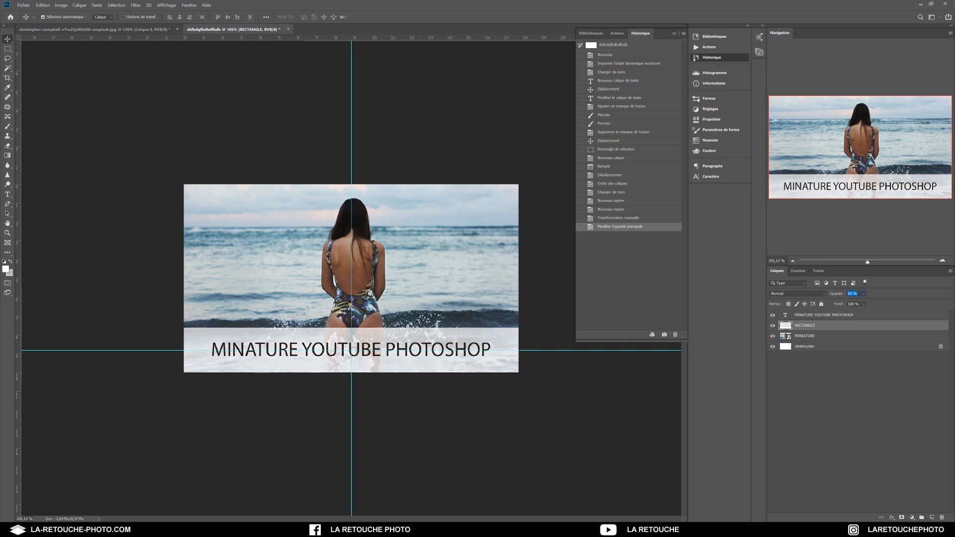
key("shift+Down")
key("shift+Up")
key("shift+Up")
key("shift+Up")
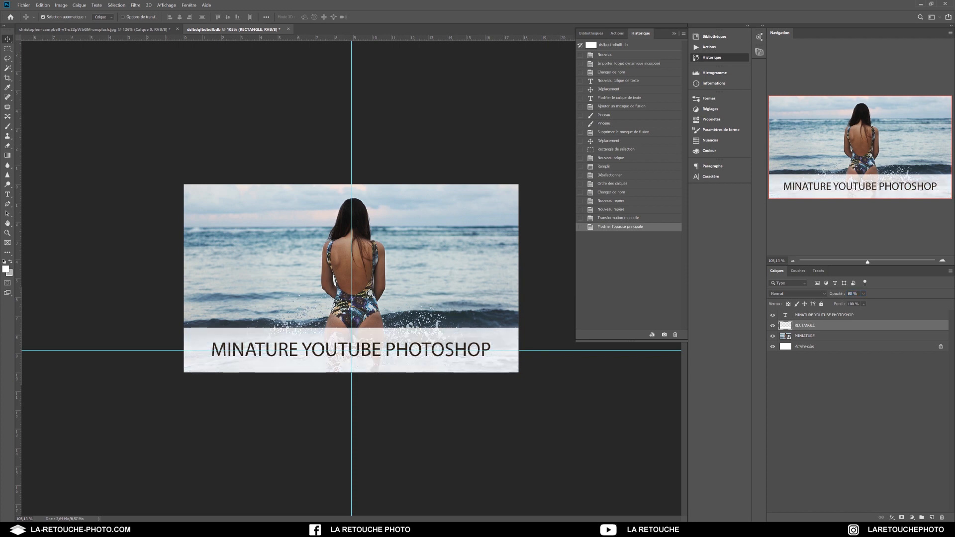
left_click(474, 396)
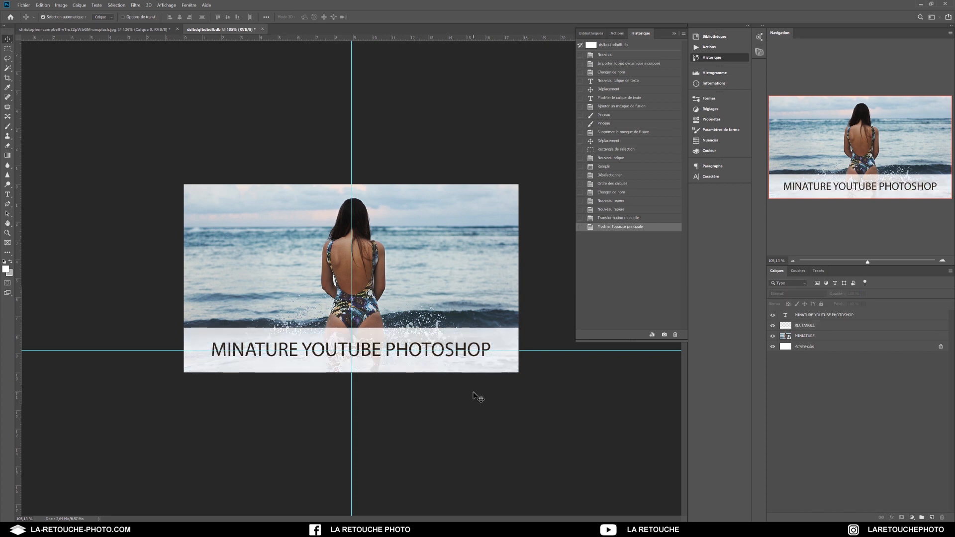
left_click(415, 350)
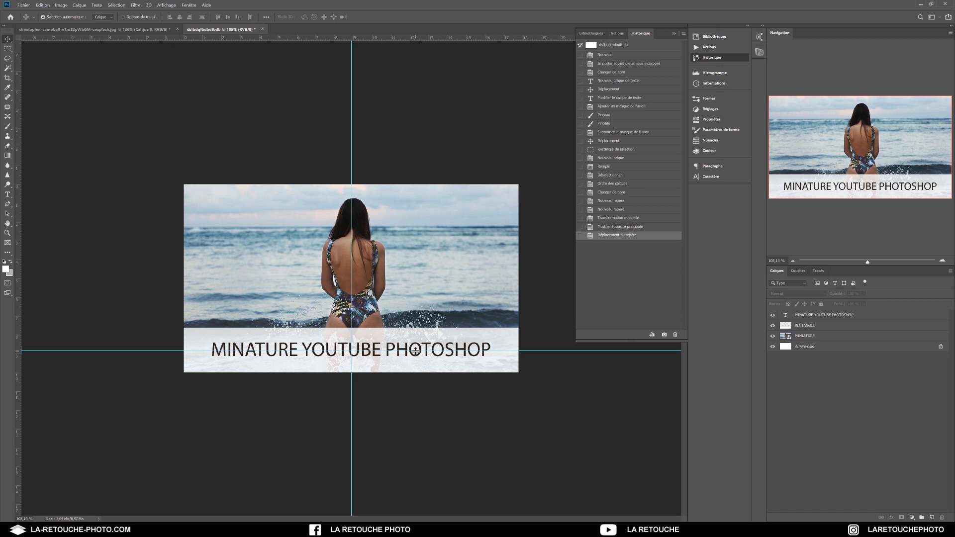
Switch to File Explorer and copy the VIGNETTE-photoshop-la-retouche-photo PSD from 0-NOUVELLE VIDEO YOUTUBE's VISUELS folder into the thumbnail project's VISUELS folder.
mouse_move(235, 518)
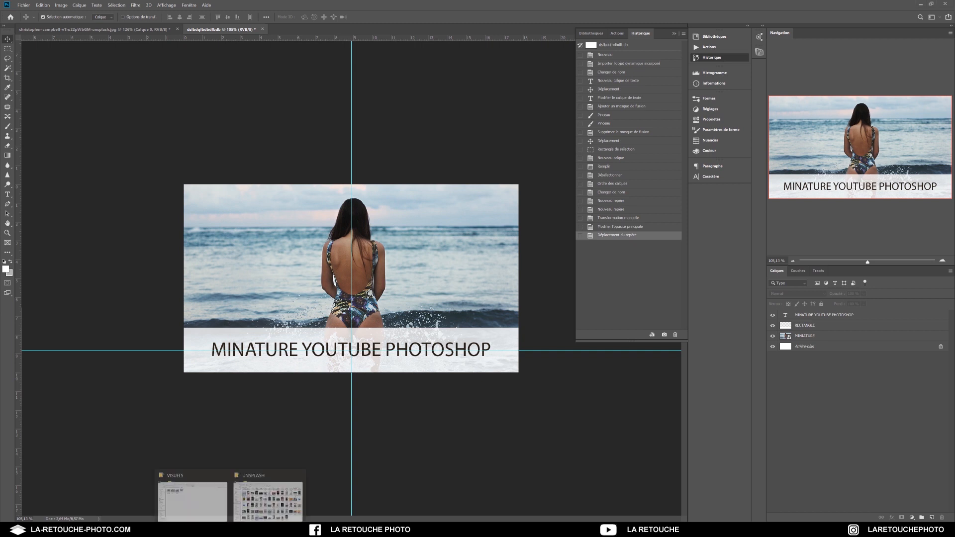
left_click(213, 503)
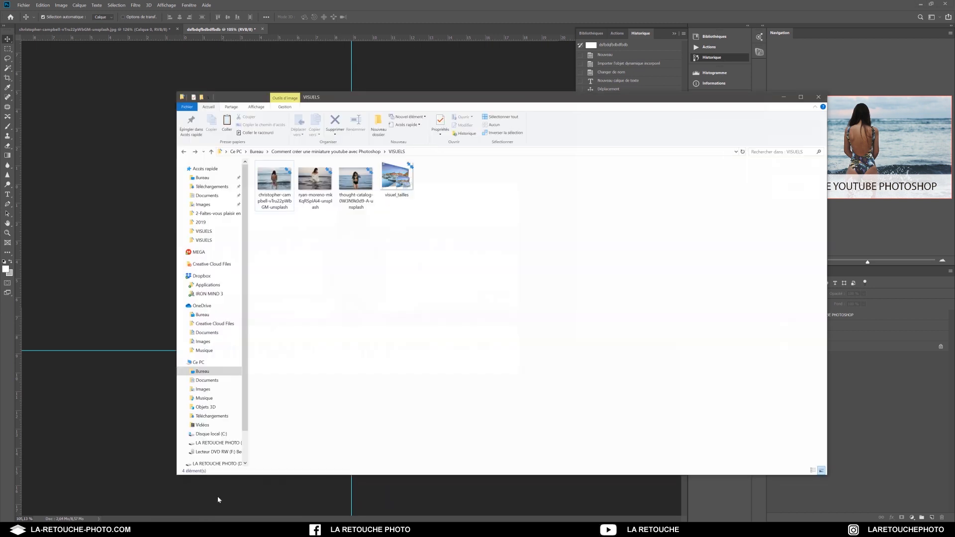
left_click(199, 177)
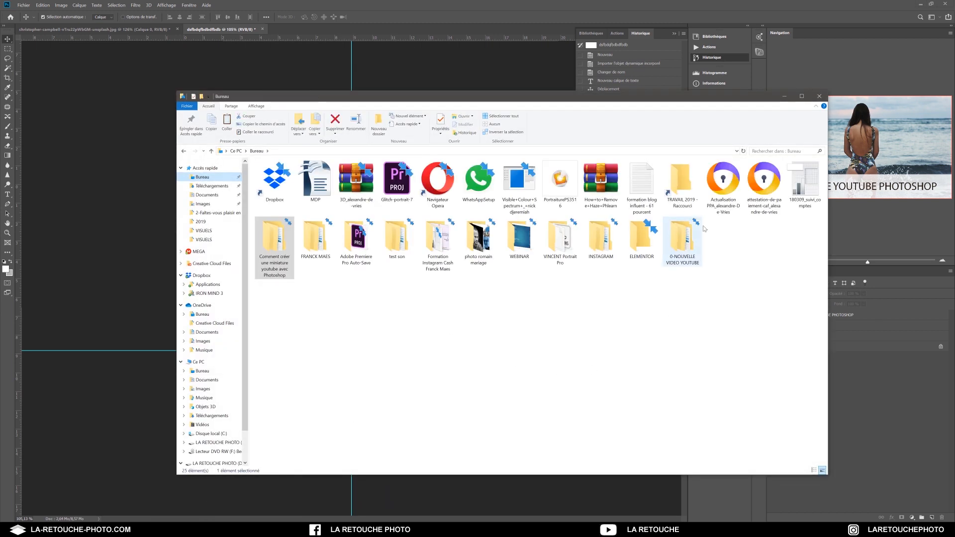
double_click(683, 242)
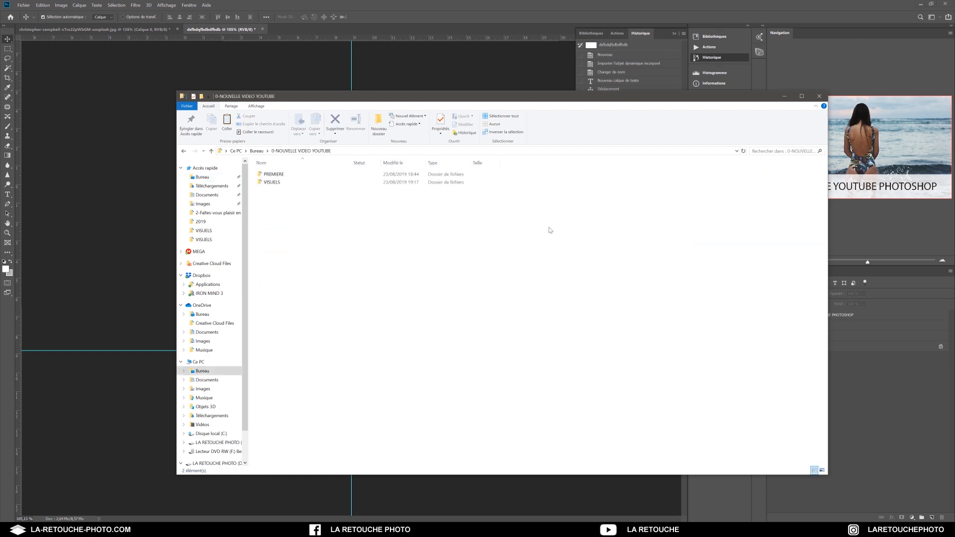
left_click(287, 185)
double_click(288, 184)
left_click(323, 209)
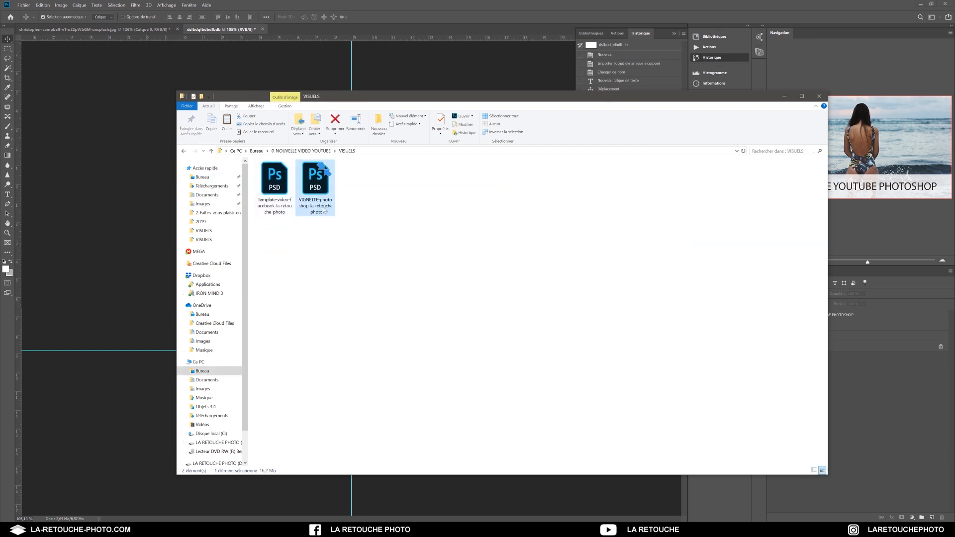
left_click(214, 178)
double_click(275, 244)
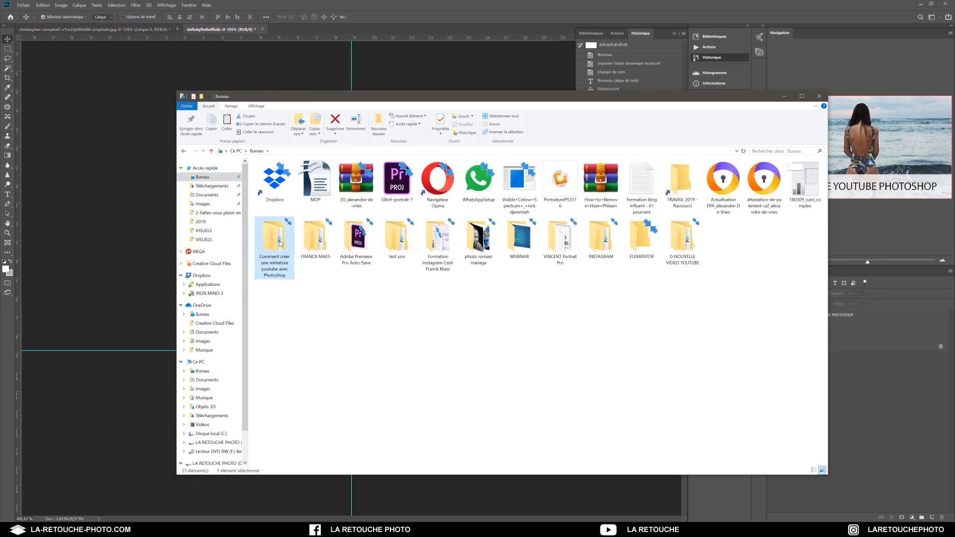
double_click(271, 182)
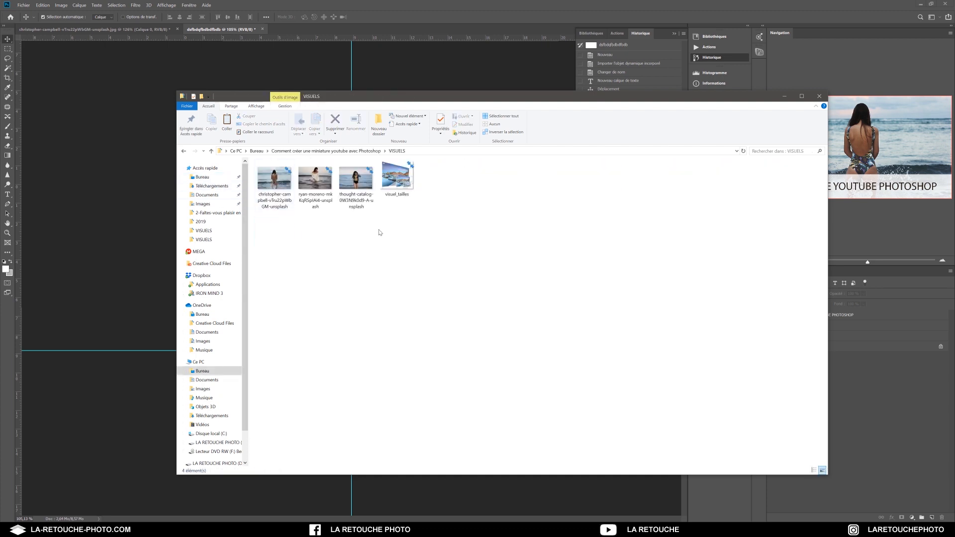
left_click(400, 192)
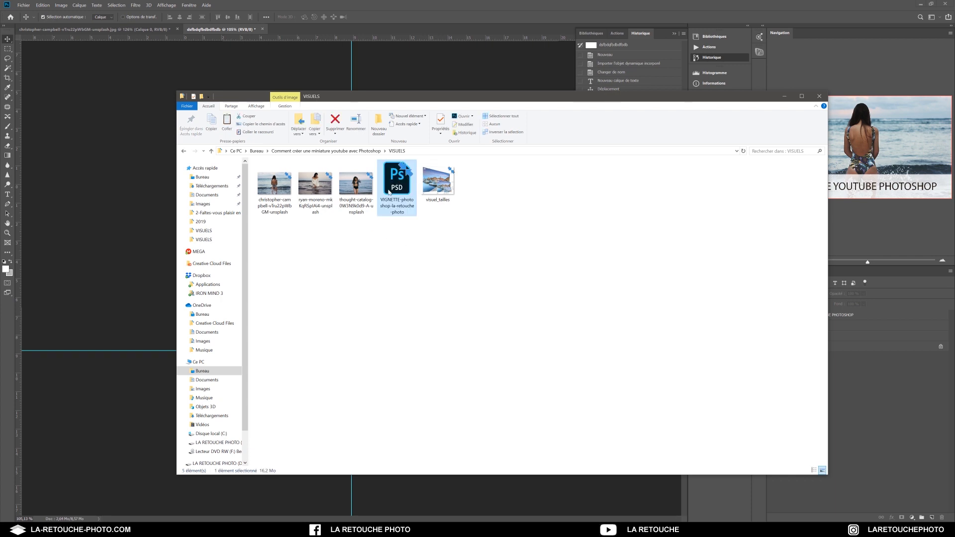
Rename the copied PSD as Miniature-youtube-photoshop-la-retouche-photo and open it in Photoshop.
key("F2")
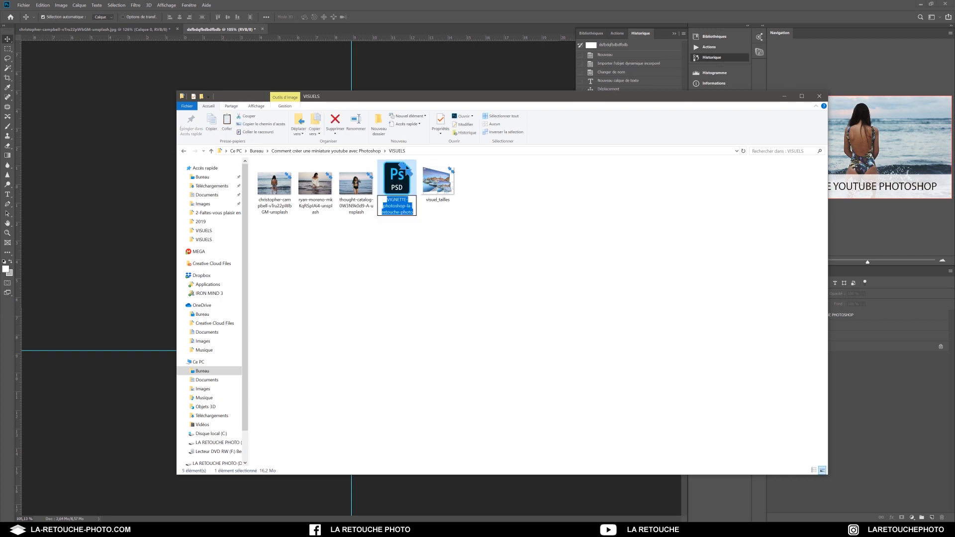
left_click_drag(407, 200, 382, 199)
type("Miniature-")
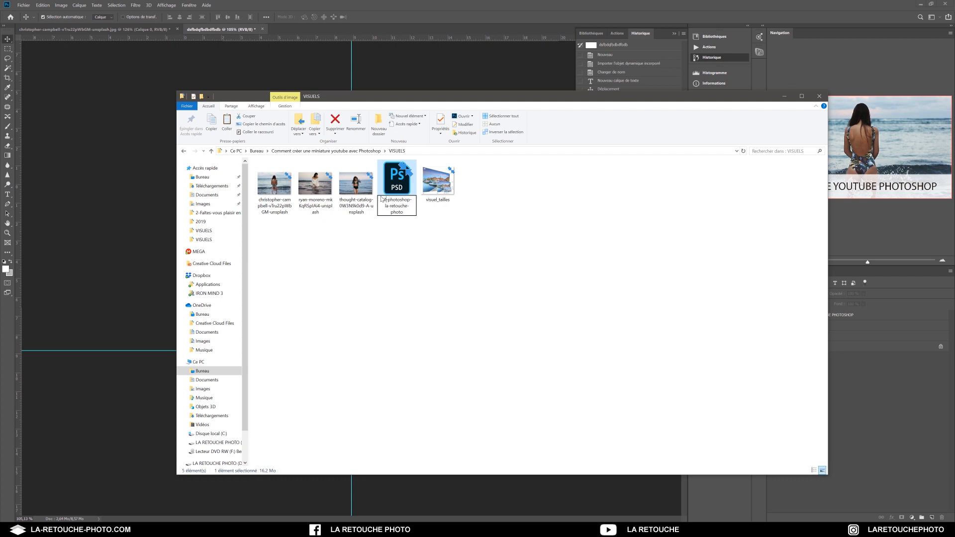
type("youtube")
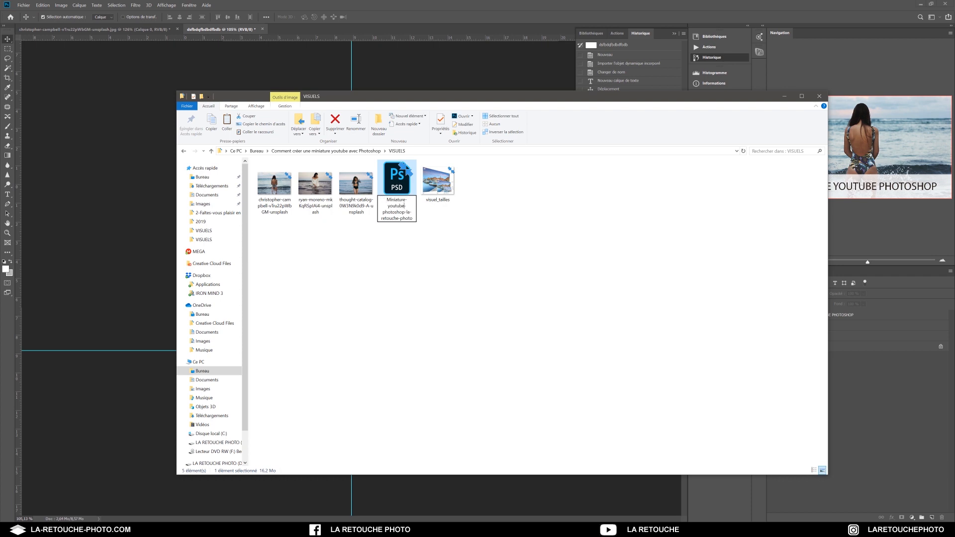
key("Return")
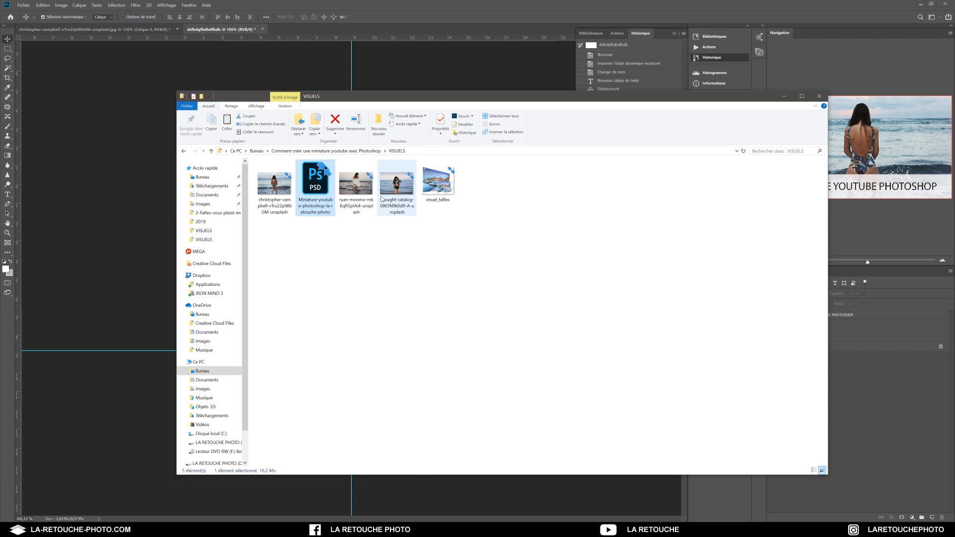
key("Return")
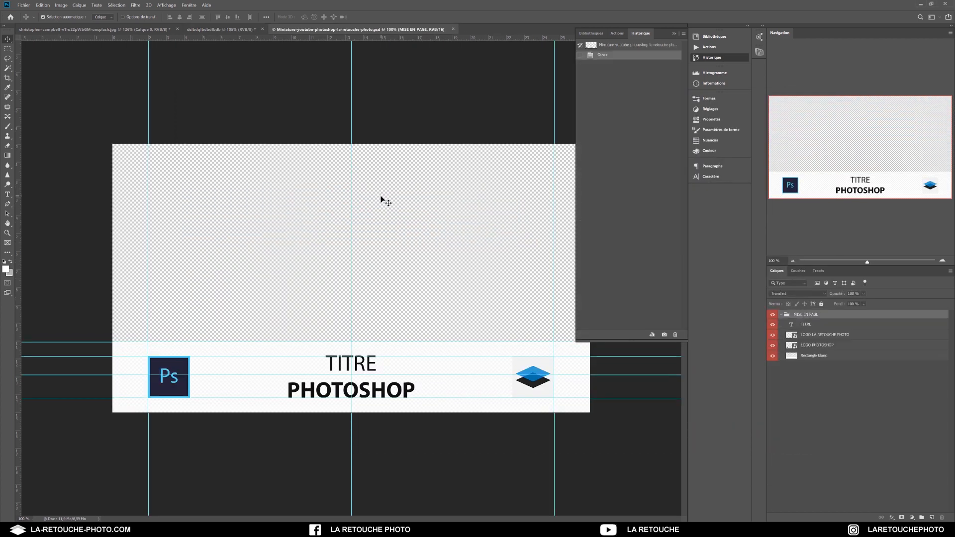
left_click(793, 261)
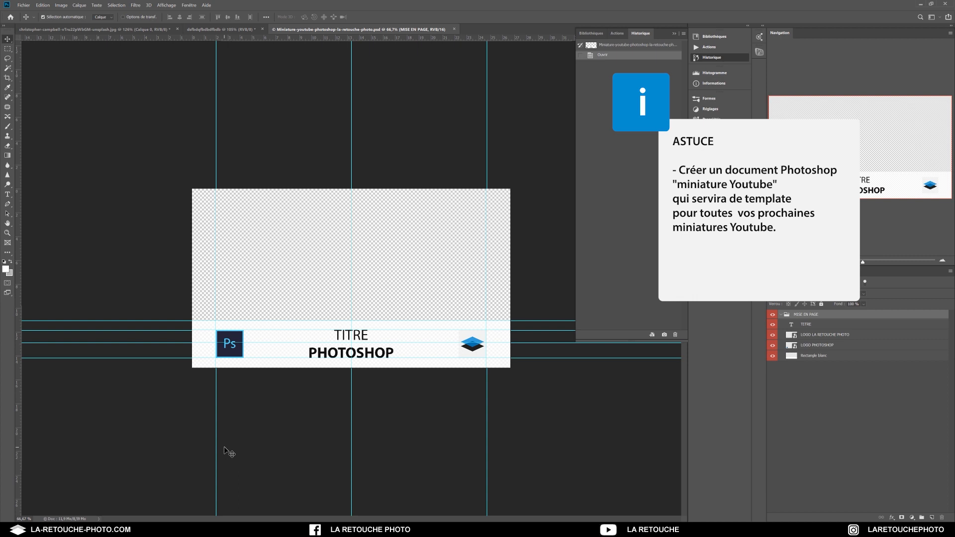
left_click(70, 29)
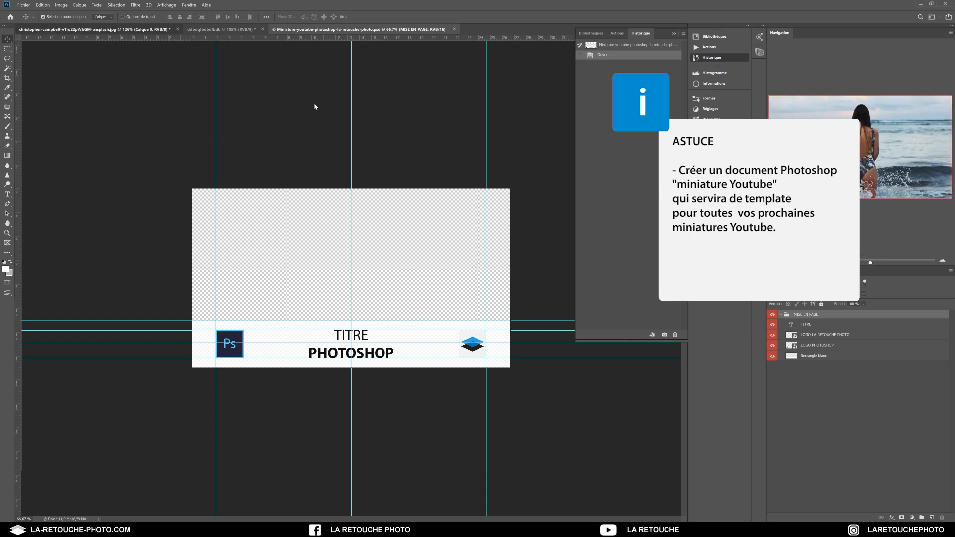
left_click_drag(857, 318, 348, 305)
left_click(493, 204)
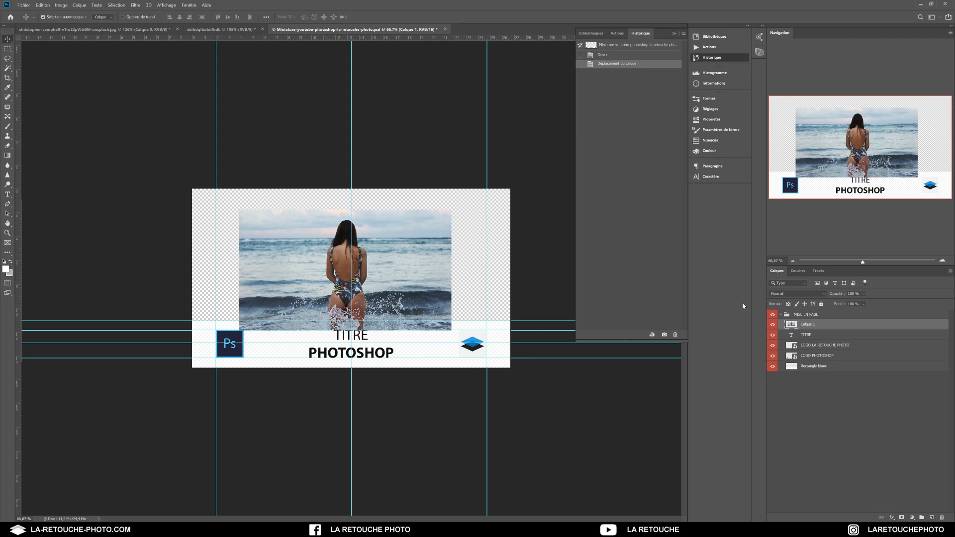
key("ctrl+z")
Convert the Calque 0 layer of the beach photo document to a smart object.
left_click(124, 29)
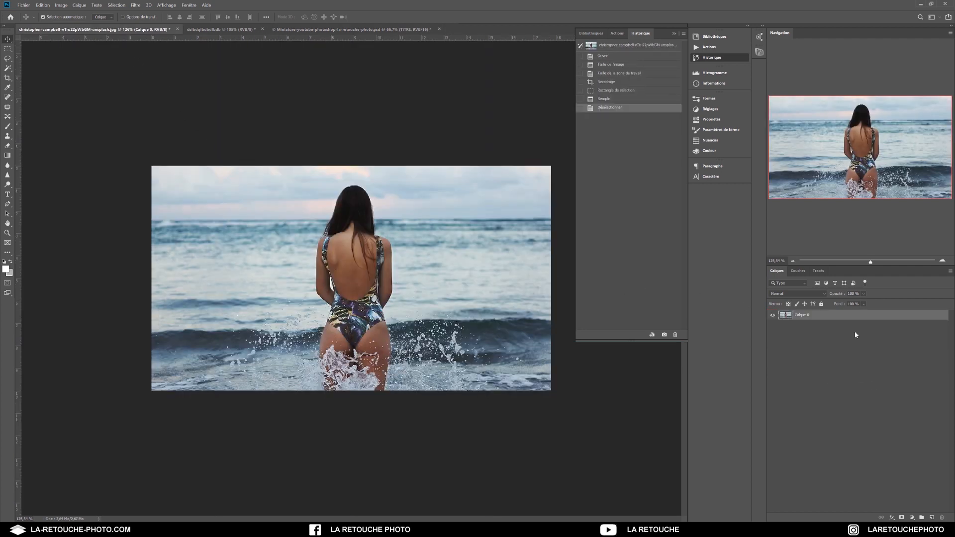
right_click(826, 314)
left_click(841, 305)
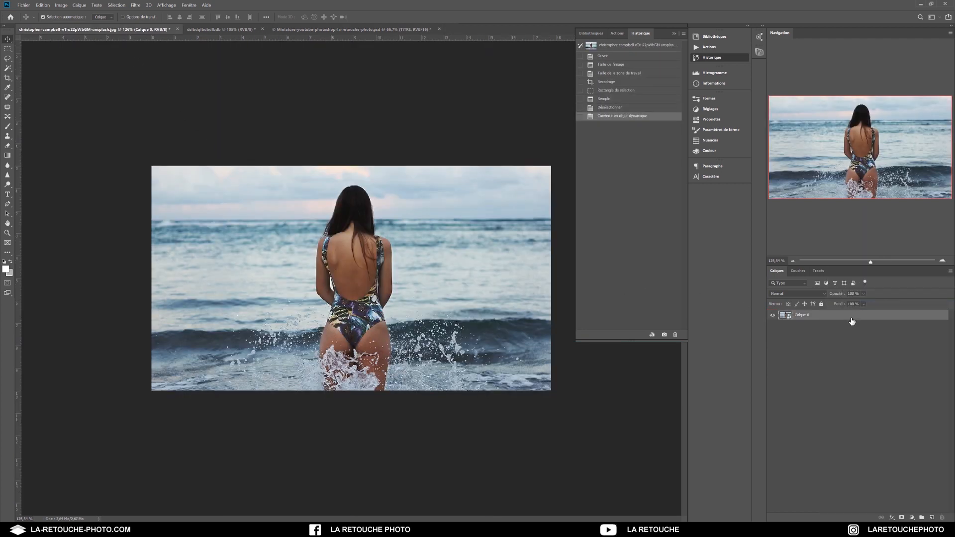
Copy the smart object layer into the thumbnail template, accepting the different bit depth.
left_click_drag(817, 319, 391, 84)
left_click_drag(351, 31, 342, 306)
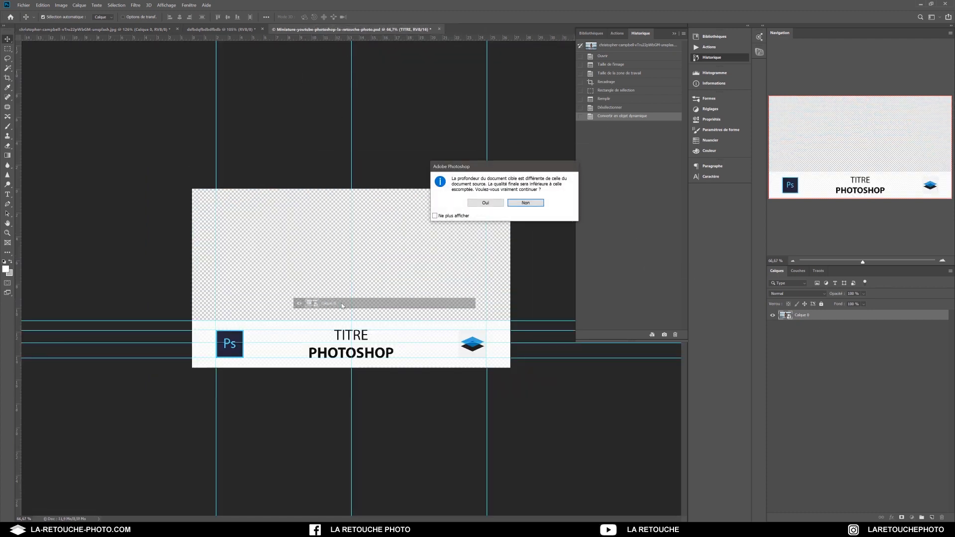
left_click(484, 203)
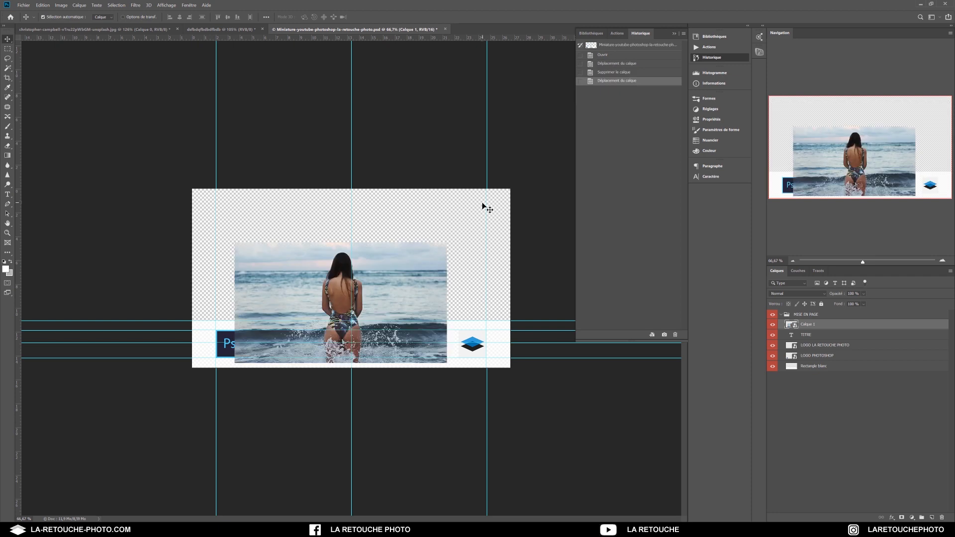
Use Free Transform to enlarge the photo to about 150% so it fills the template, and move its layer below Rectangle blanc.
key("ctrl+t")
mouse_move(447, 242)
left_mouse_down()
mouse_move(456, 238)
mouse_move(452, 246)
left_mouse_up()
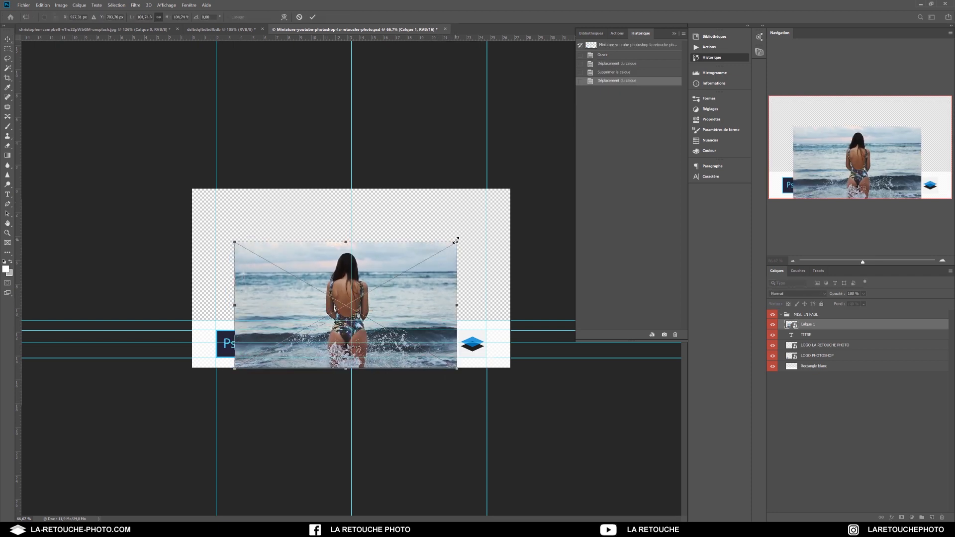
key("ctrl+z")
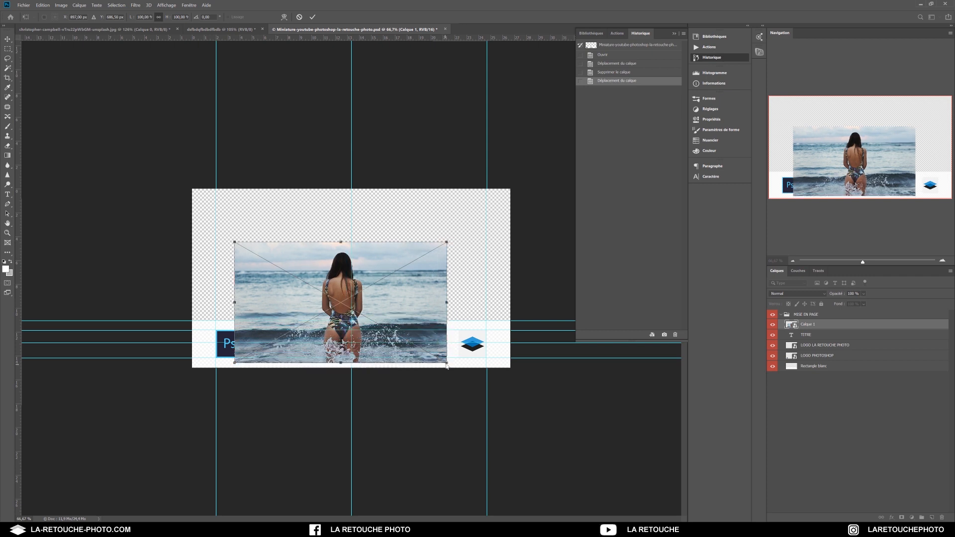
left_click_drag(447, 362, 456, 369)
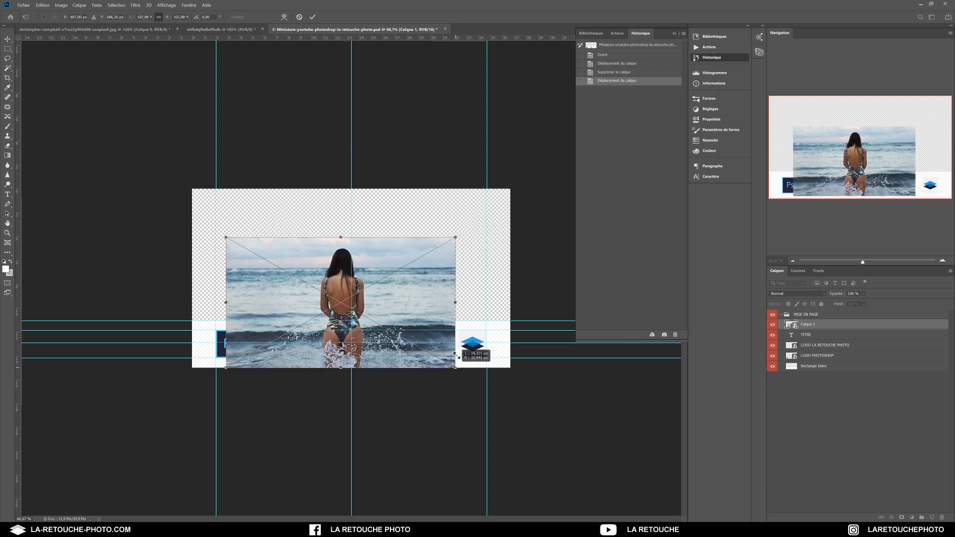
left_click_drag(455, 238, 500, 197)
left_click_drag(226, 206, 192, 187)
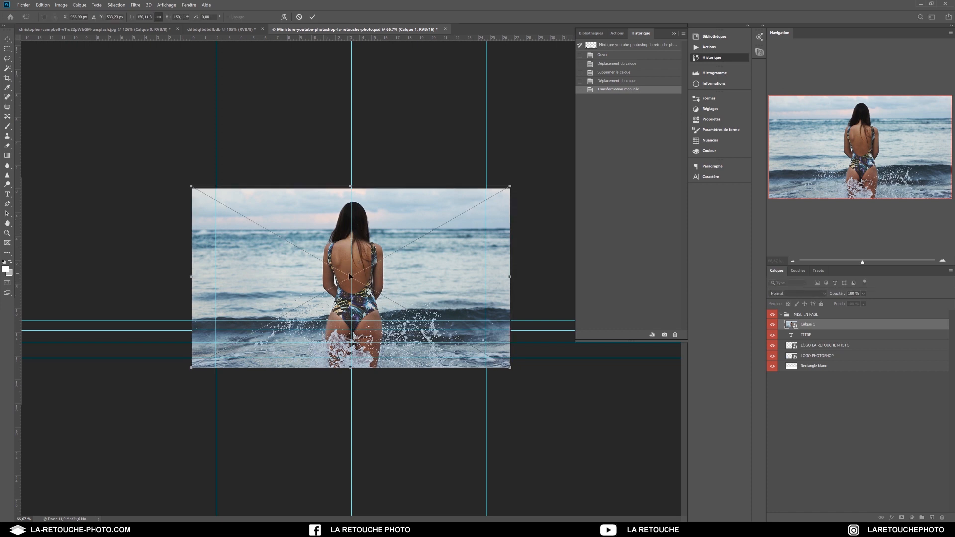
key("Return")
left_click_drag(808, 328, 806, 371)
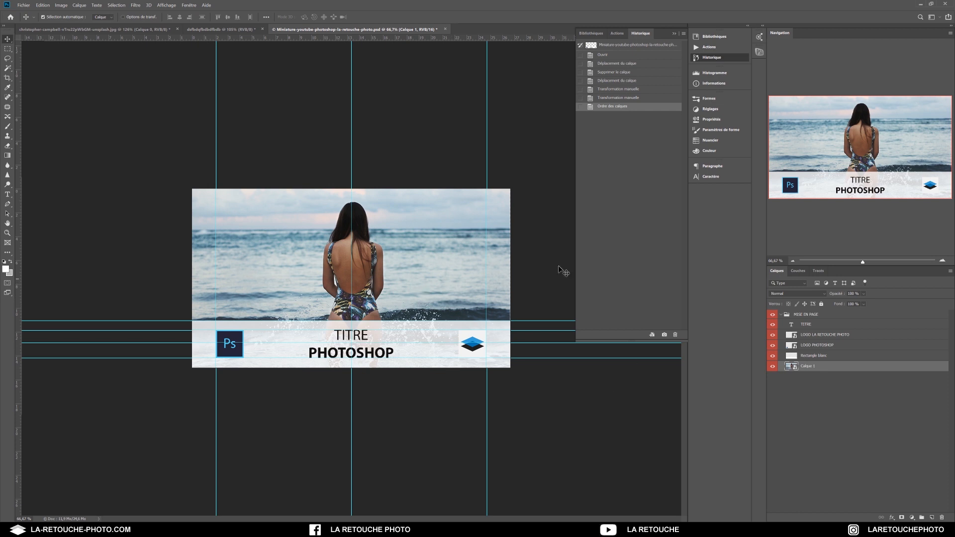
Delete the copied photo layer and place the original beach photo file from the VISUELS folder into the template instead.
mouse_move(864, 264)
left_mouse_down()
mouse_move(889, 270)
mouse_move(856, 271)
left_mouse_up()
key("Delete")
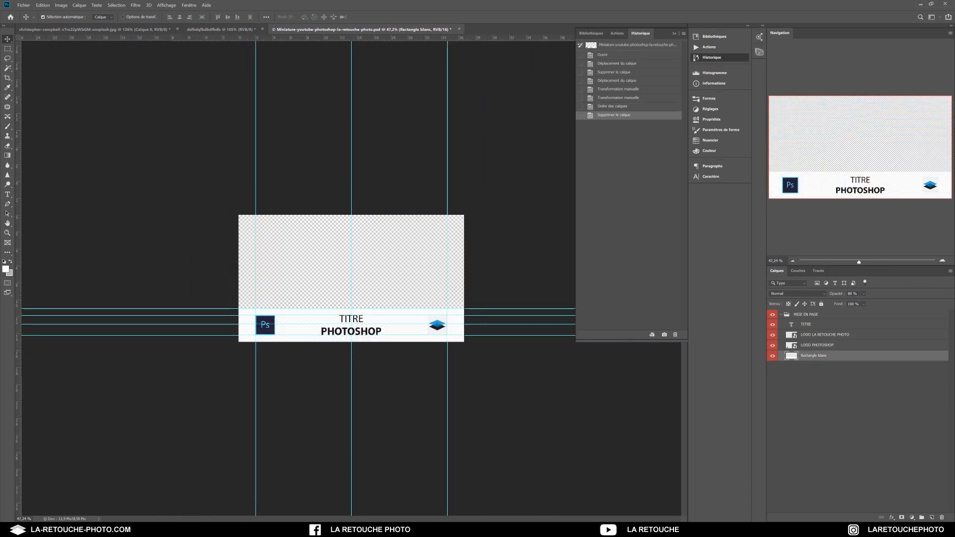
mouse_move(231, 529)
left_click(200, 496)
left_click_drag(277, 180, 136, 406)
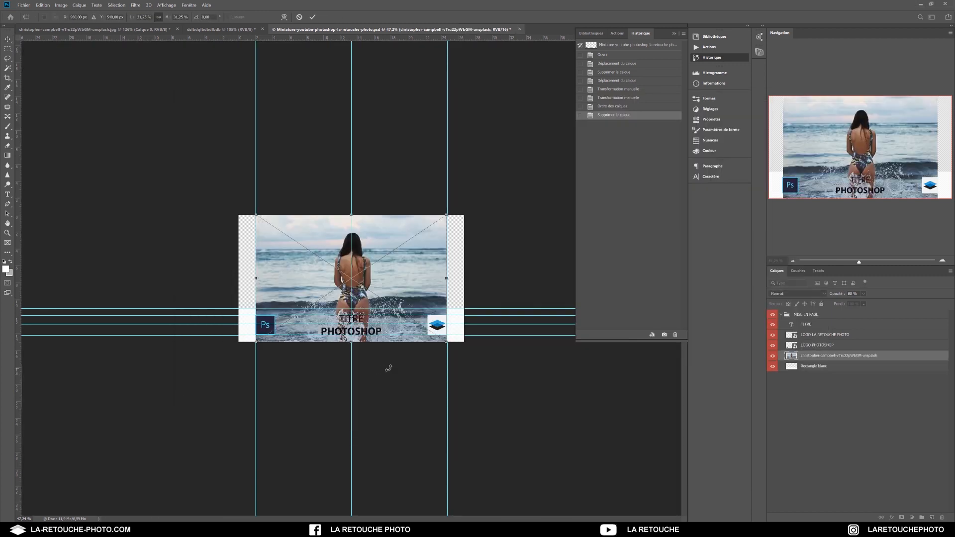
Scale the placed photo to about 37% to span the canvas width and move its layer beneath Rectangle blanc.
left_click_drag(446, 341, 466, 354)
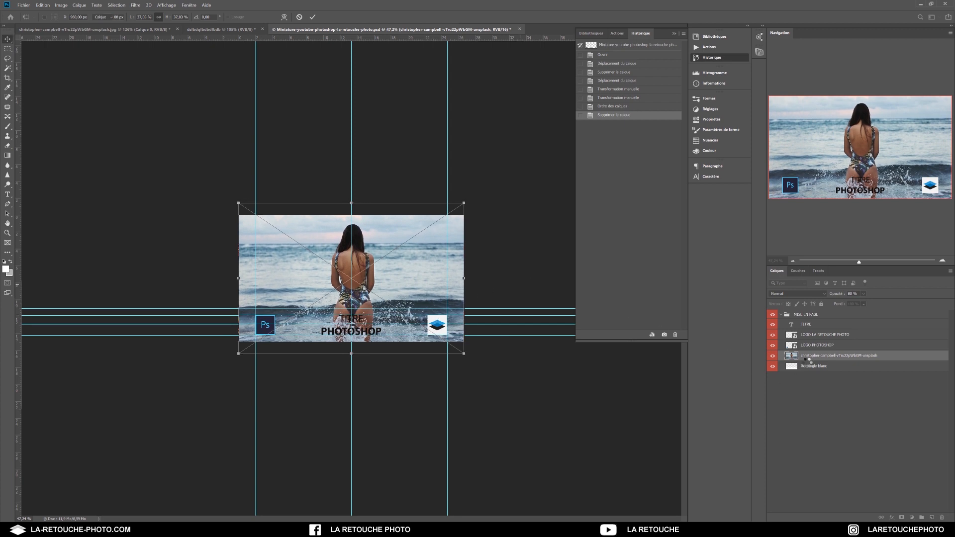
key("Return")
left_click_drag(828, 359, 833, 374)
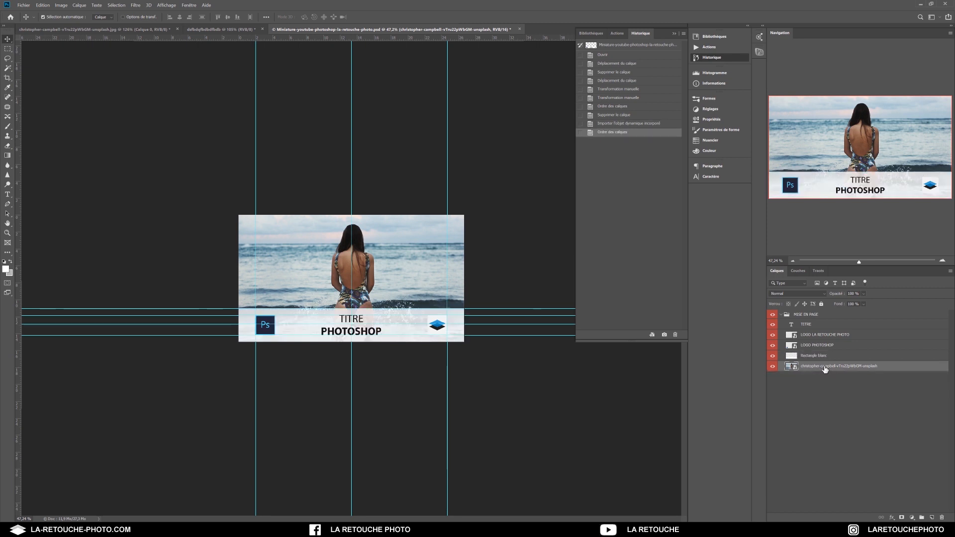
Replace the word TITRE in the template's title text with MINIATURE YOUTUBE, keeping PHOTOSHOP on the second line.
key("t")
left_click(354, 319)
double_click(351, 319)
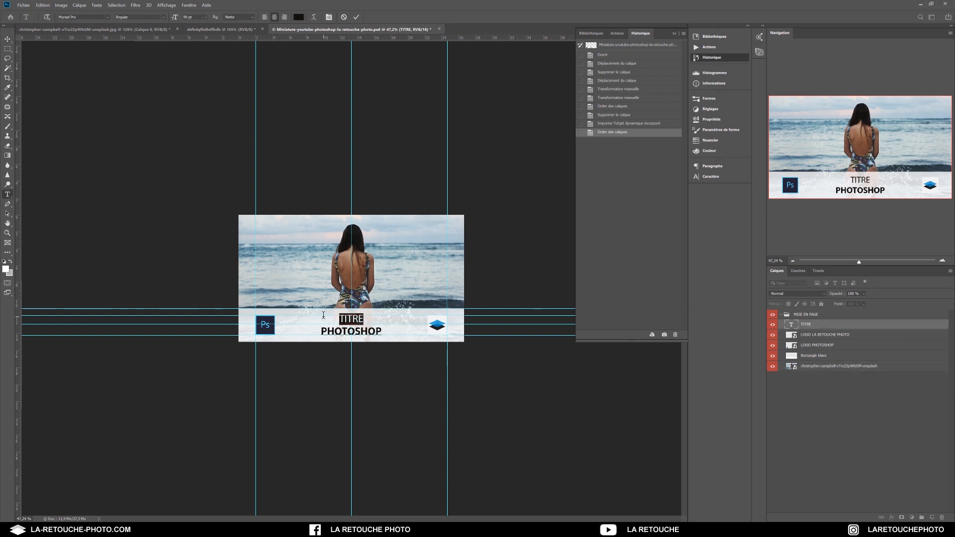
type("MINIATUR")
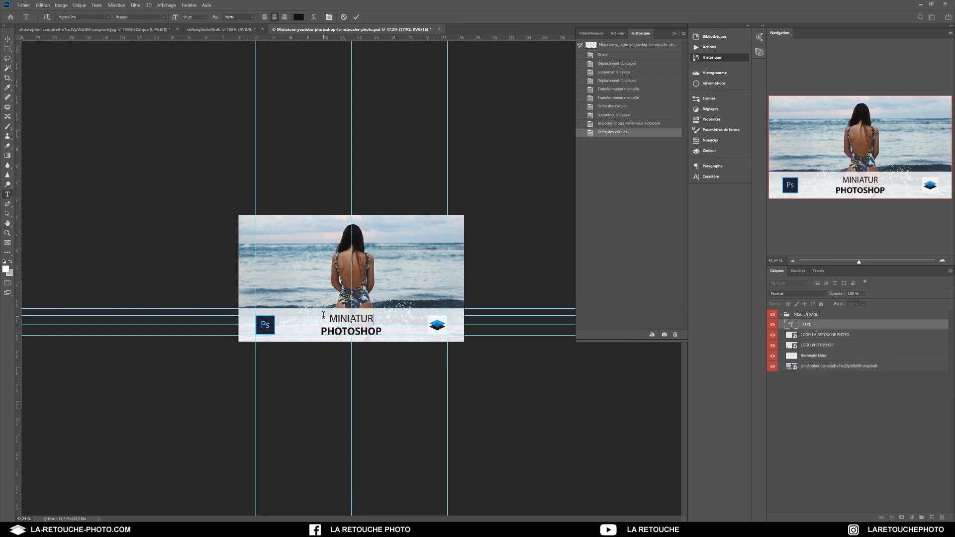
type("E YOUT")
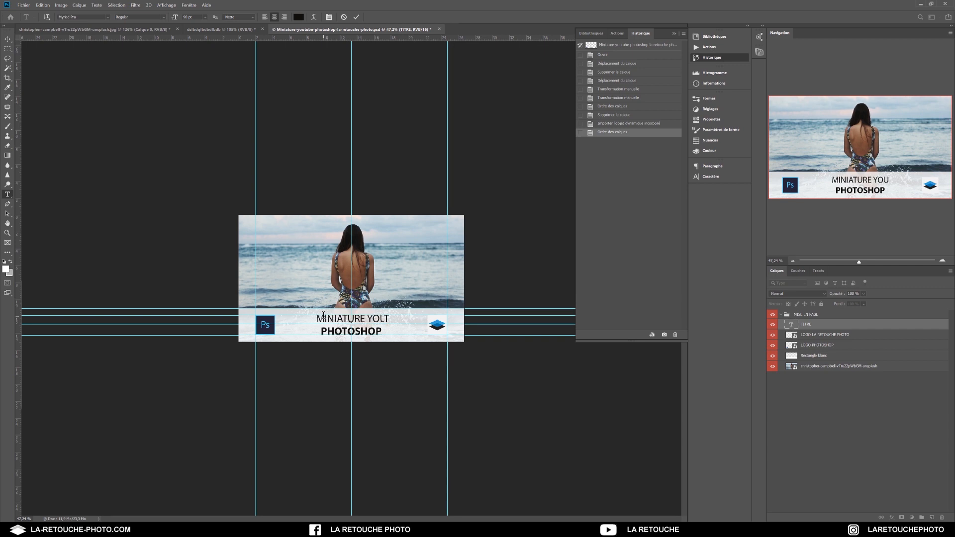
type("UBE")
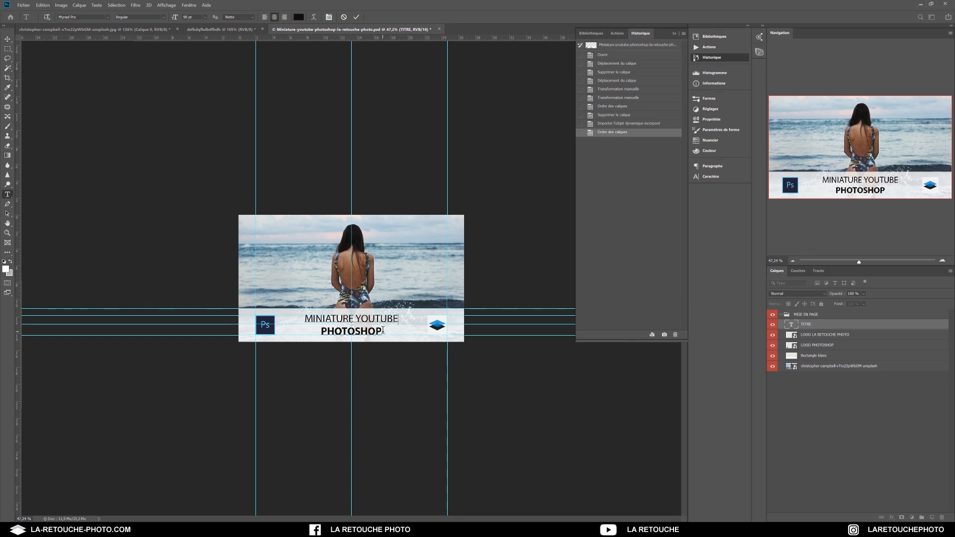
left_click_drag(382, 330, 313, 331)
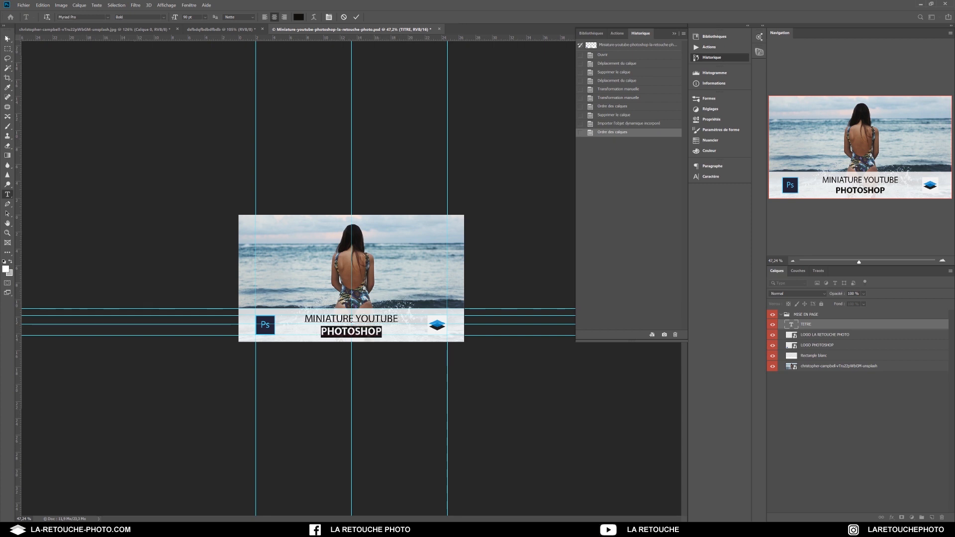
left_click(7, 39)
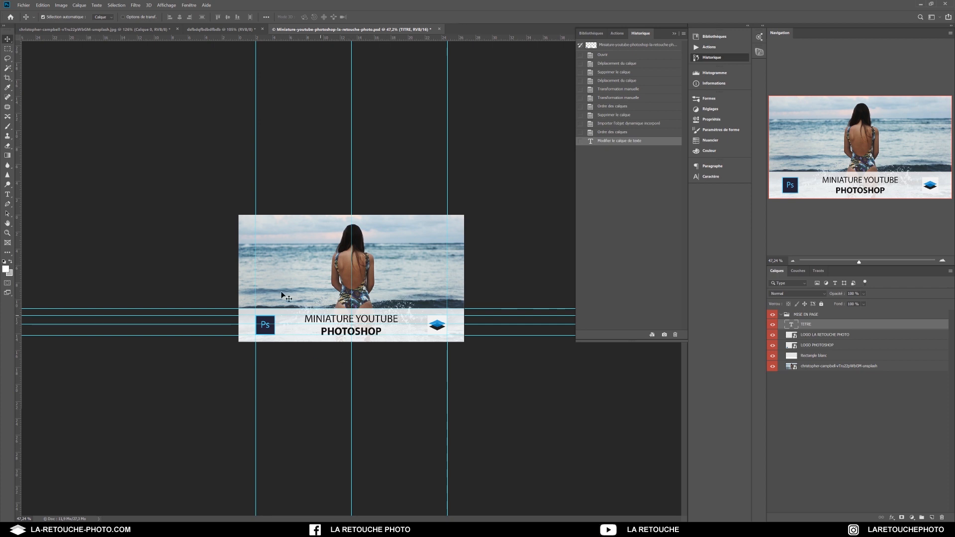
In the file information, set the document title to la-retouche-photo-miniature-youtube.
left_click(25, 6)
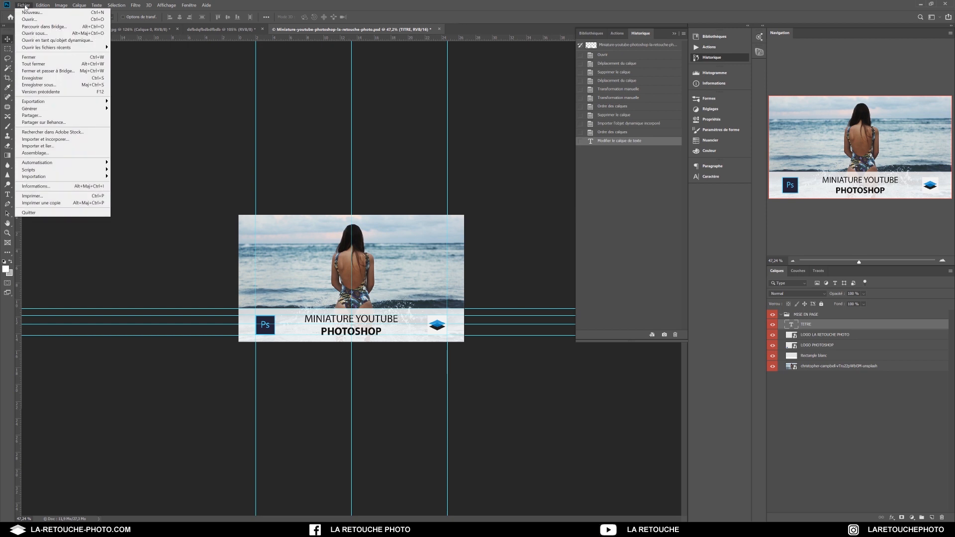
left_click(69, 187)
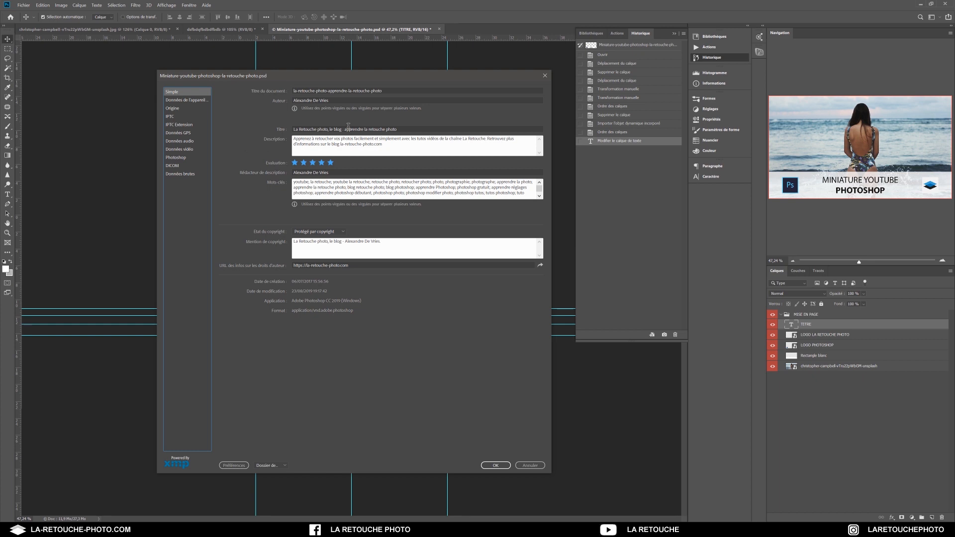
left_click_drag(400, 87, 329, 91)
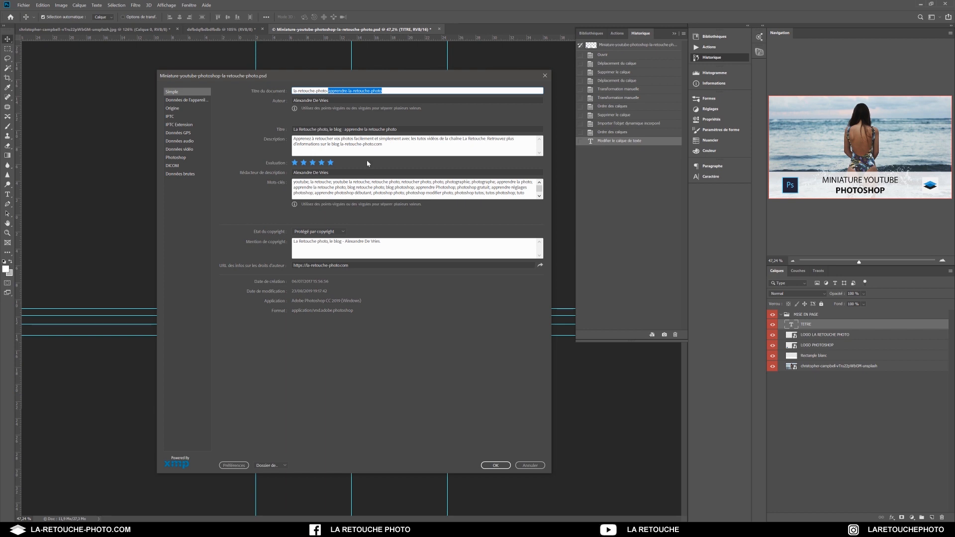
type("MINIATU")
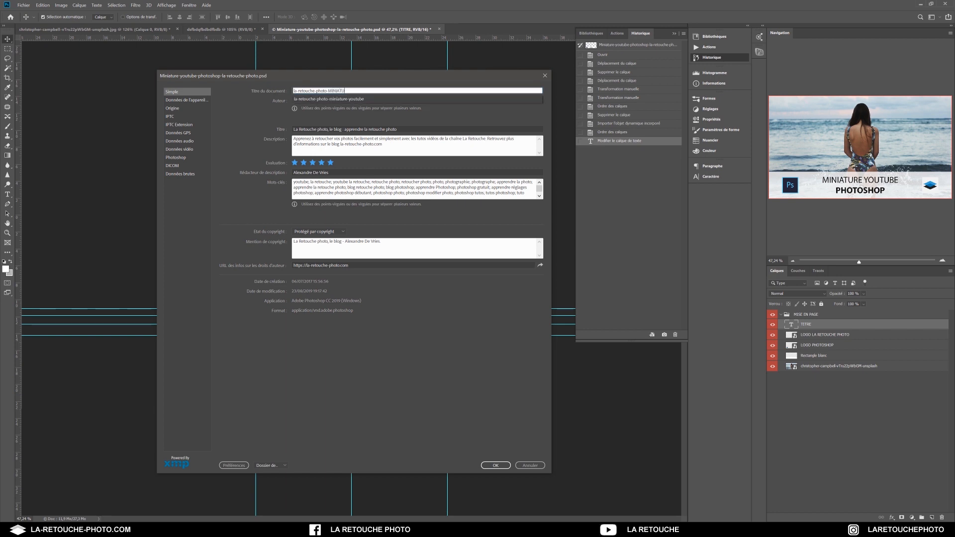
type("ReYOUTUBE")
key("BackSpace")
key("BackSpace")
key("BackSpace")
key("BackSpace")
key("BackSpace")
key("BackSpace")
key("BackSpace")
key("BackSpace")
key("BackSpace")
key("BackSpace")
key("BackSpace")
key("BackSpace")
key("BackSpace")
key("BackSpace")
key("BackSpace")
key("BackSpace")
type("minature")
key("BackSpace")
key("BackSpace")
type("iature-youyt")
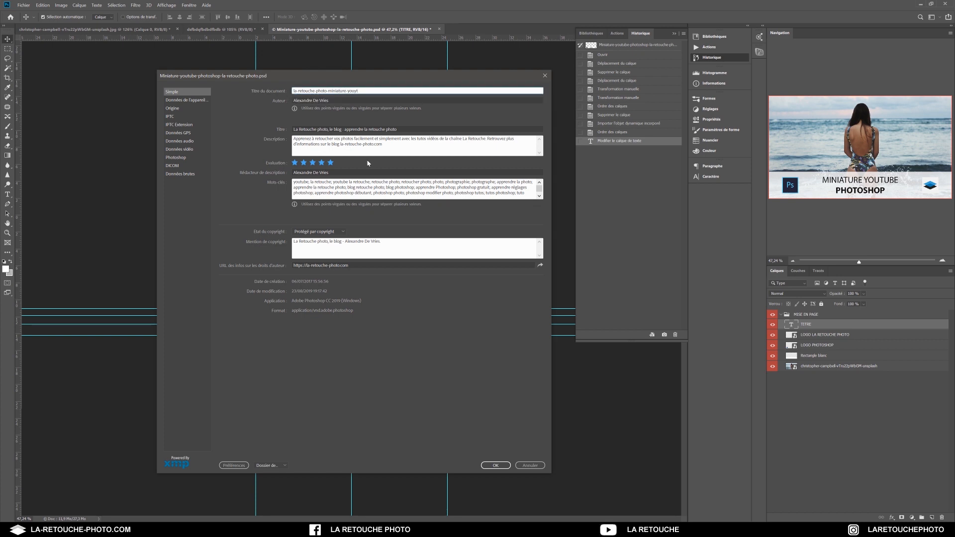
key("BackSpace")
key("BackSpace")
type("tube")
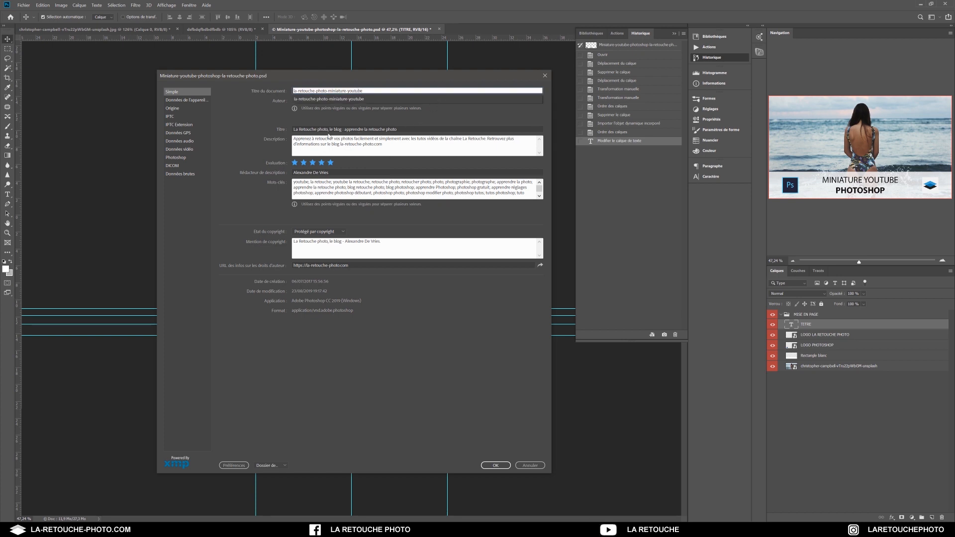
Change the metadata headline to "Miniature youtube avec Photoshop : La Retouche photo".
left_click_drag(341, 128, 328, 129)
key("BackSpace")
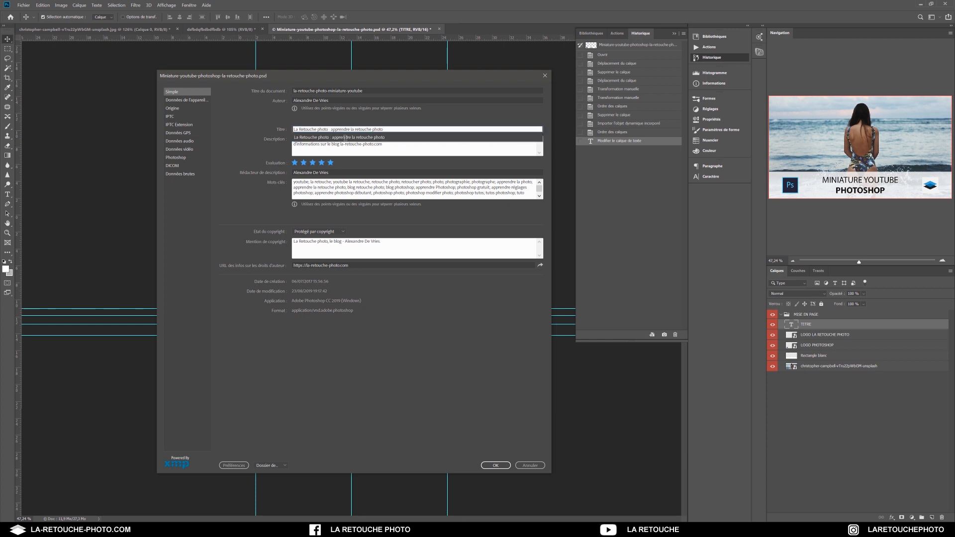
left_click_drag(394, 128, 328, 129)
key("BackSpace")
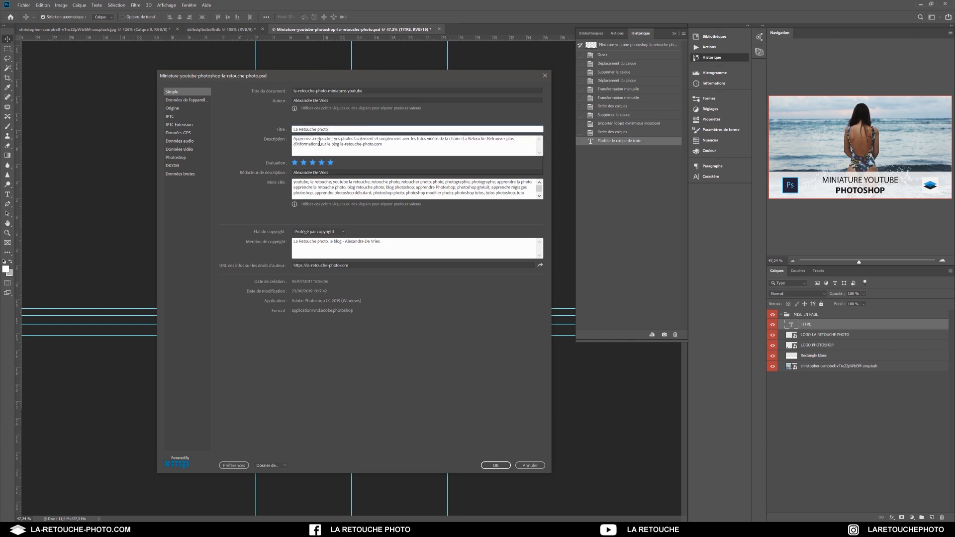
left_click(309, 149)
type("Miniature youtube avec Photoshop :")
Replace the description with "Découvrez comment créer une miniature pour Youtube avec Photoshop. Retrouvez plus d'informations sur le site La Retouche photo.com".
left_click_drag(383, 148, 287, 141)
type("Décdo")
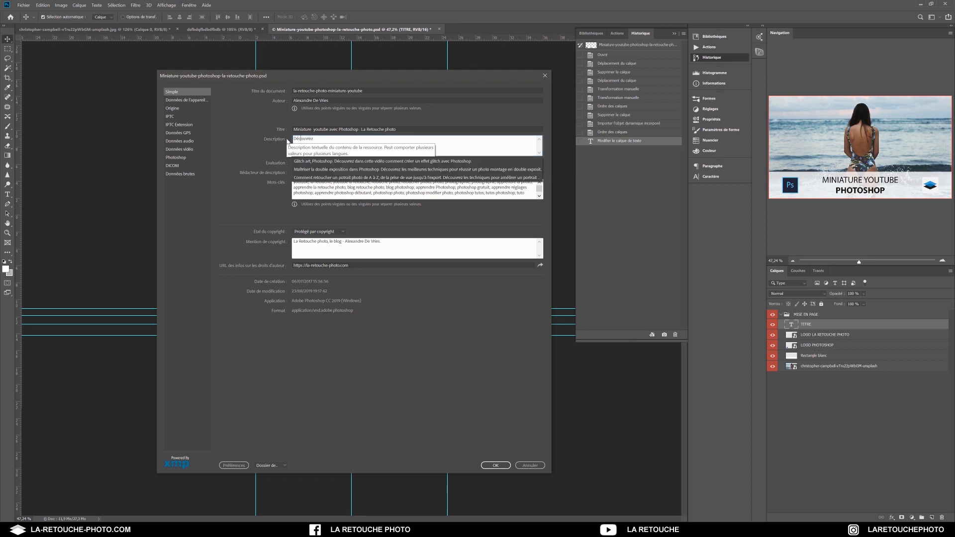
type("comment créer une mi")
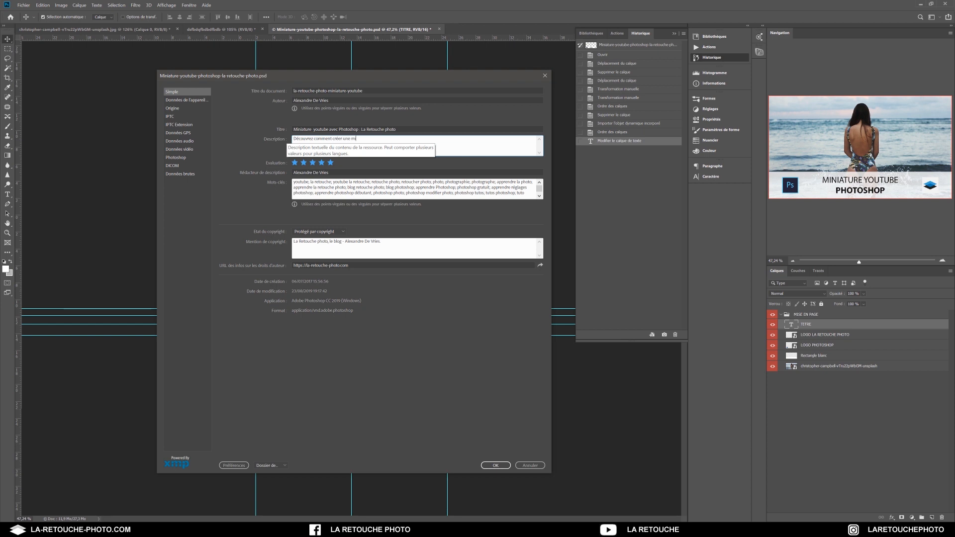
type("niature pour Youtube avec Photoshop. Retrouvez plus")
type("d'informations sur le site La Retouche photo.com")
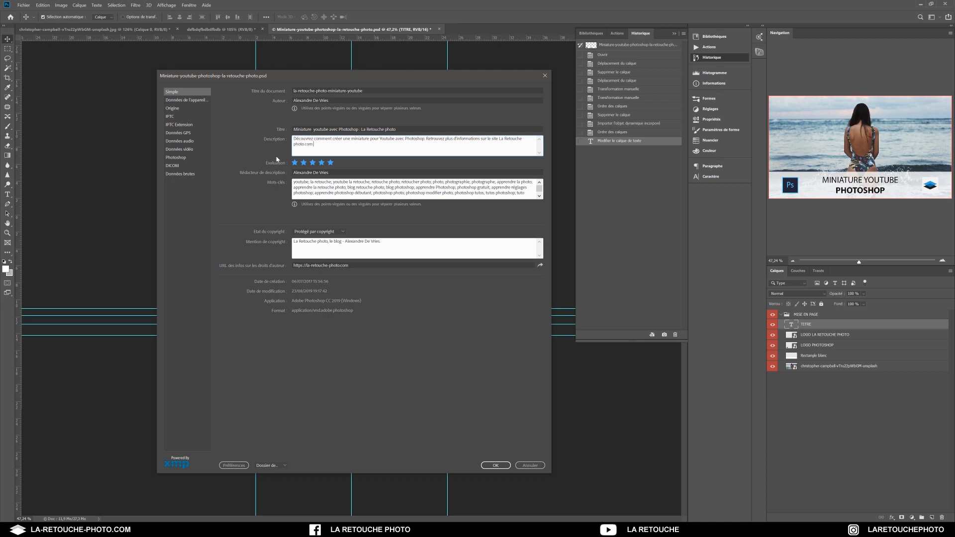
Add the keywords "miniature", "miniature youtube" and "youtube miniature" at the start of the keyword list.
left_click(294, 182)
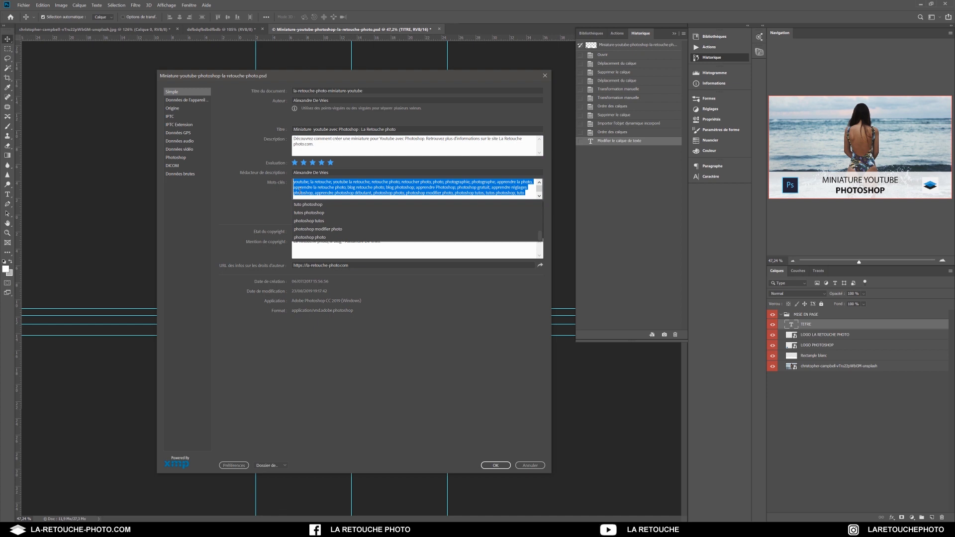
left_click(295, 183)
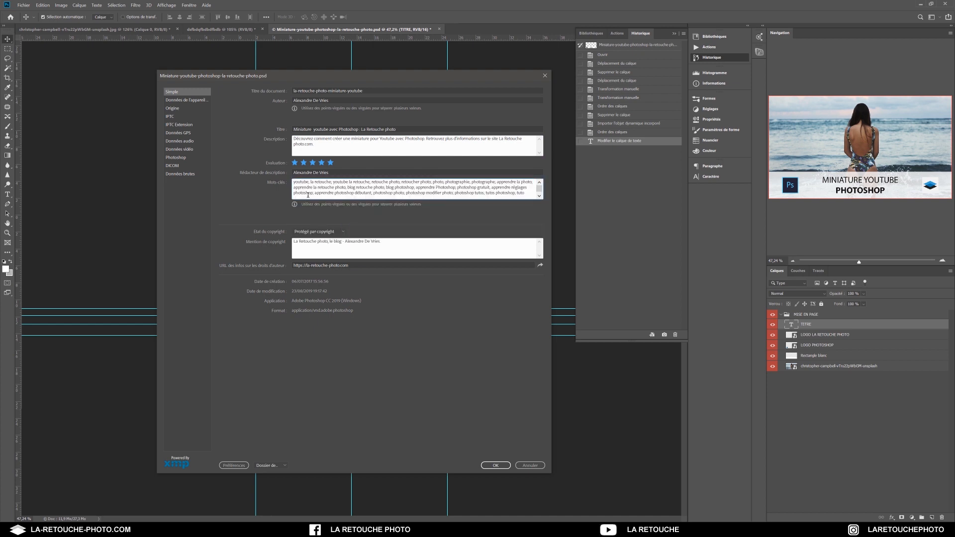
type("miniature youtube;")
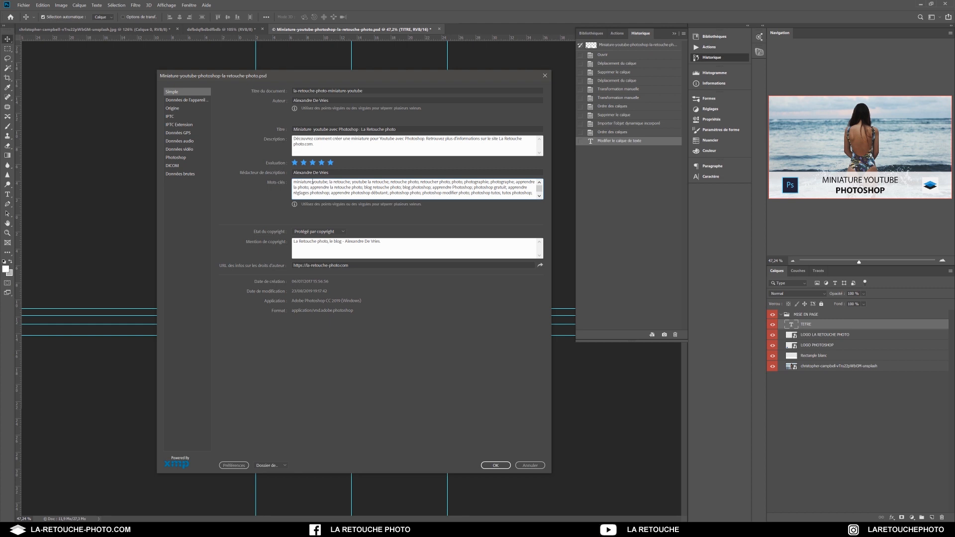
type("; miniature youtube")
type(";")
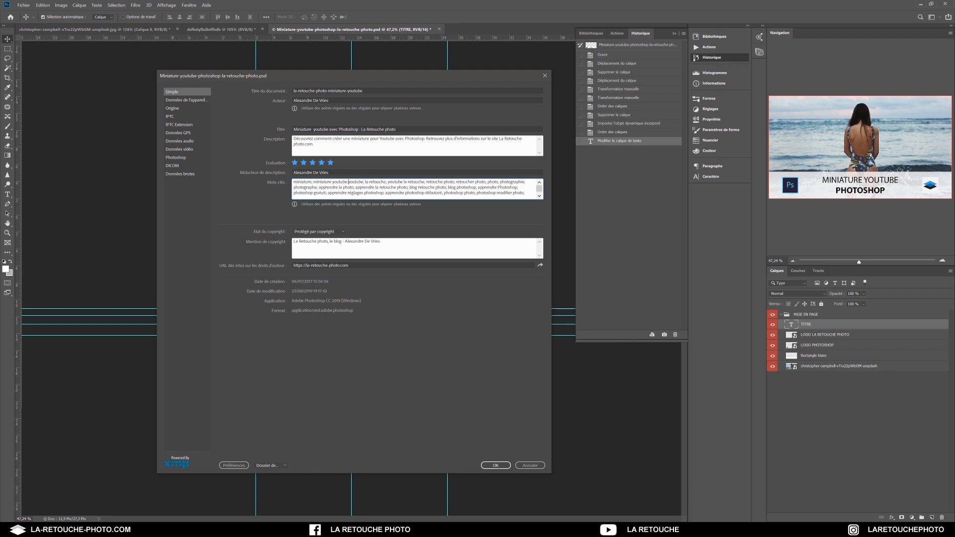
key("BackSpace")
key("BackSpace")
key("BackSpace")
key("BackSpace")
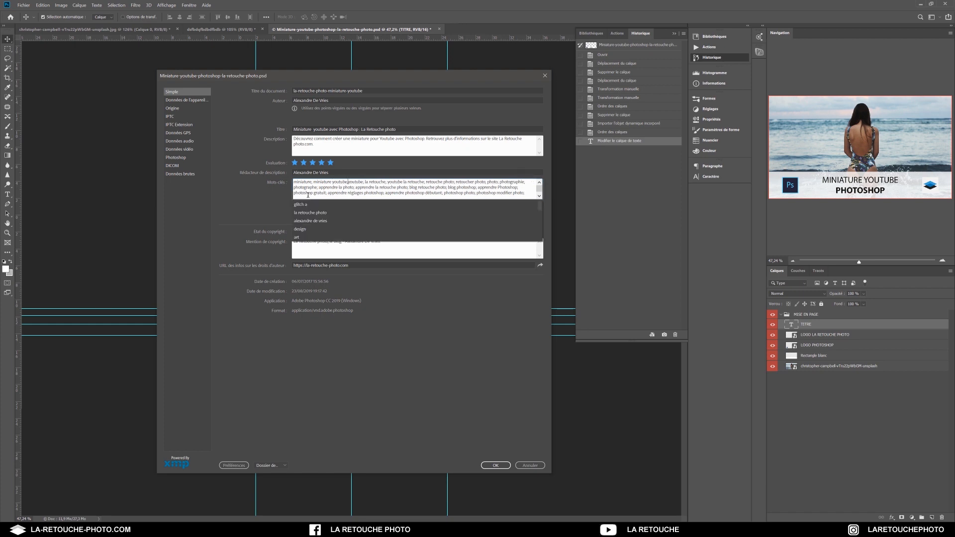
type("; youtube mi")
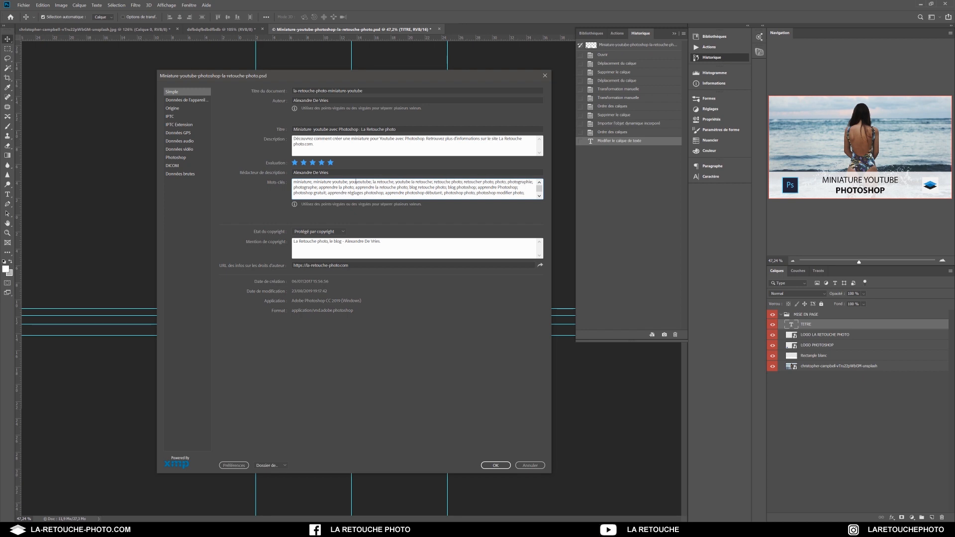
type("niature;")
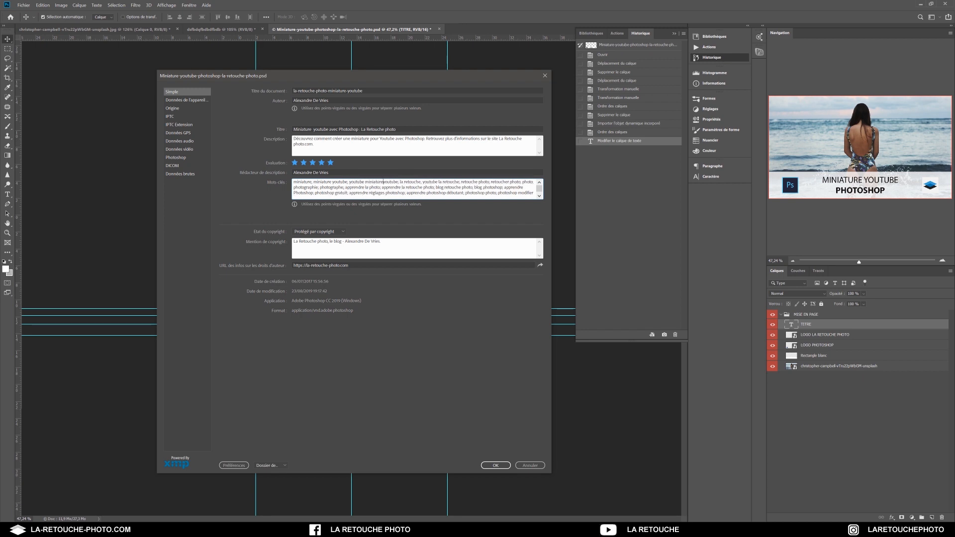
Remove "le blog" and its comma from the copyright notice, and apply the file information.
left_click(347, 253)
key("BackSpace")
key("BackSpace")
key("BackSpace")
key("BackSpace")
key("BackSpace")
key("BackSpace")
key("BackSpace")
key("BackSpace")
key("BackSpace")
left_click(368, 248)
key("BackSpace")
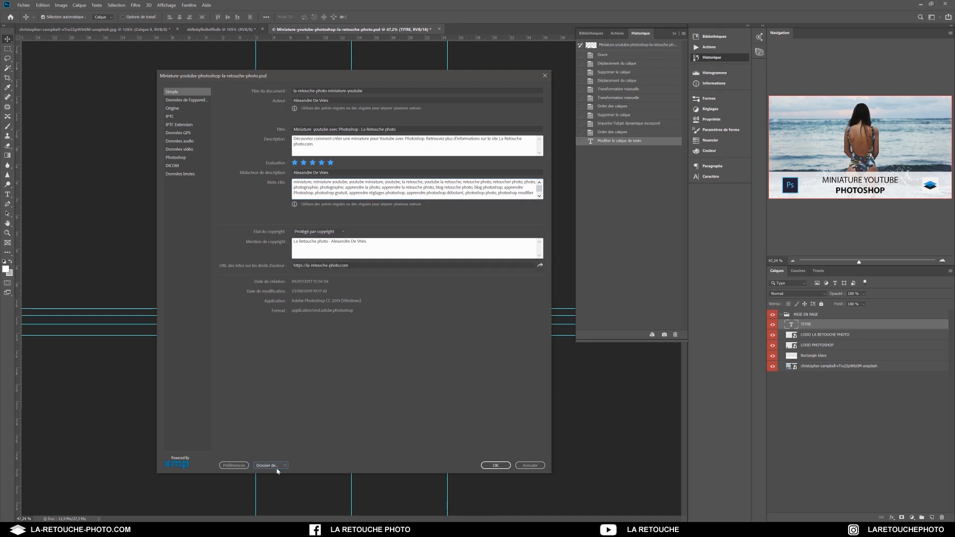
left_click(278, 468)
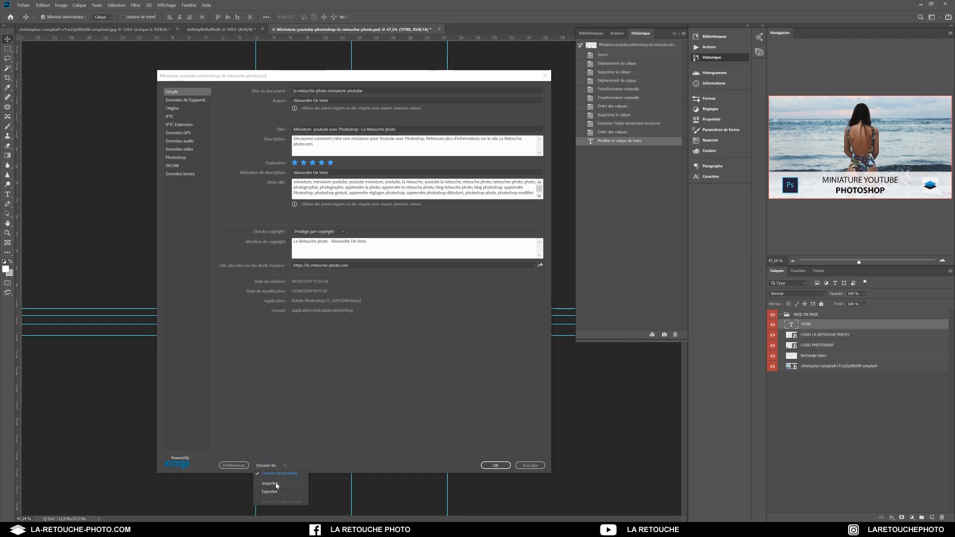
left_click(496, 465)
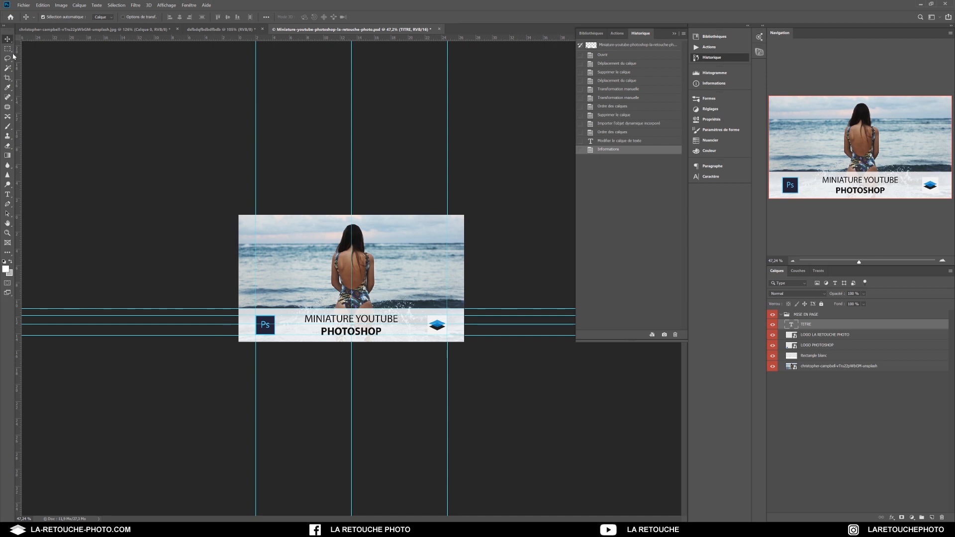
Start a Save for Web export as JPEG, preview the original image, and set the quality to 100.
left_click(24, 5)
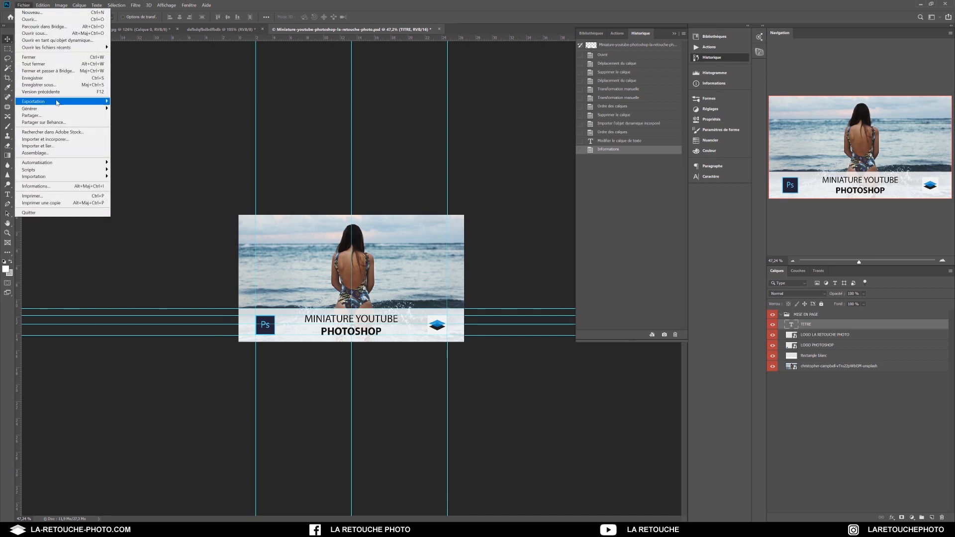
mouse_move(56, 102)
left_click(149, 128)
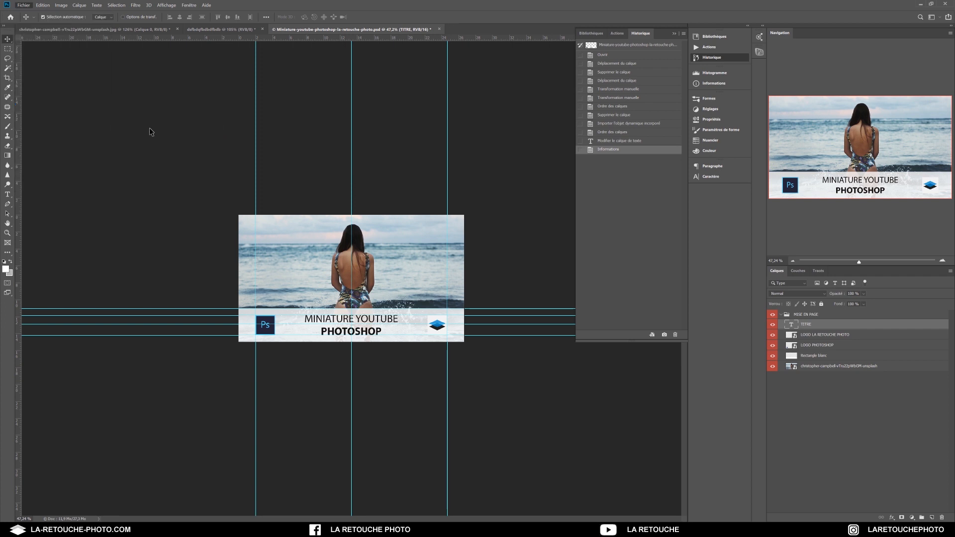
double_click(622, 264)
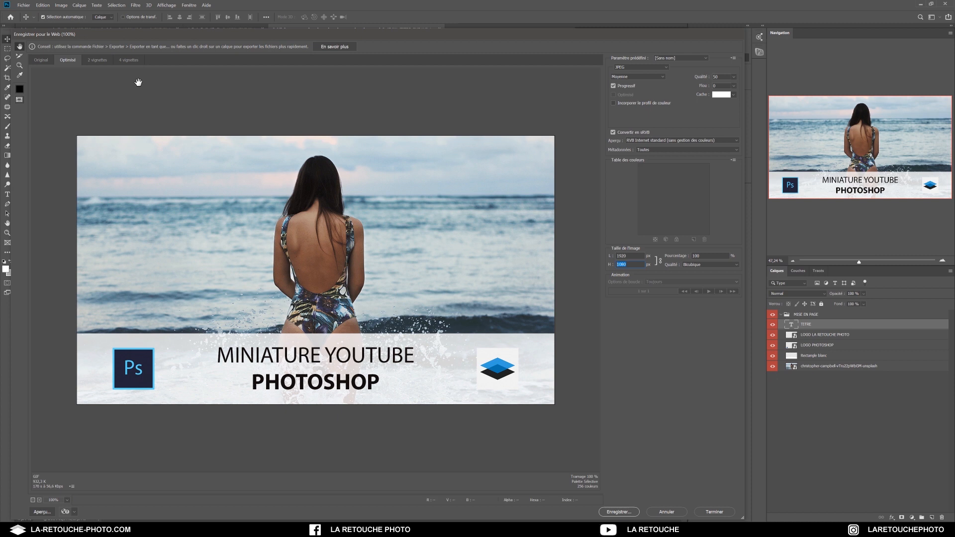
left_click(41, 60)
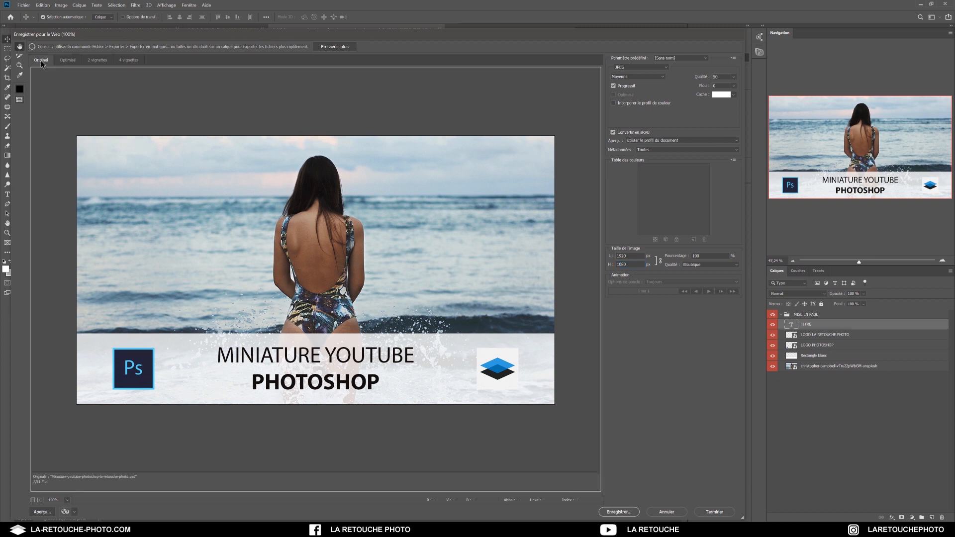
left_click(734, 77)
left_click_drag(717, 87, 744, 93)
Set the exported image width to 1280 px with a proportional height of 720 px.
double_click(629, 256)
type("1280")
key("Tab")
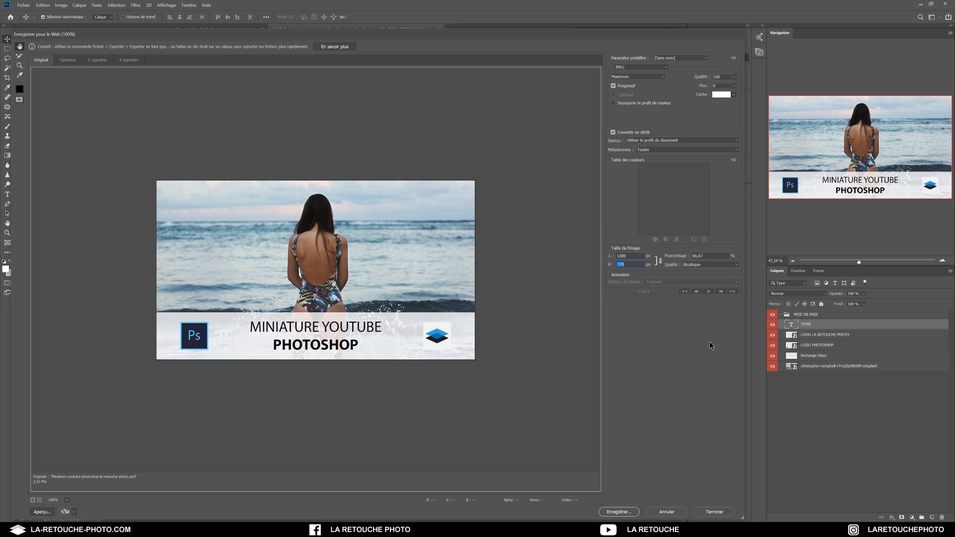
left_click(632, 256)
left_click(624, 264)
Save the optimized image as Miniature-youtube-photoshop-la-retouche-photo in the VISUELS folder, and save the PSD document.
left_click(617, 513)
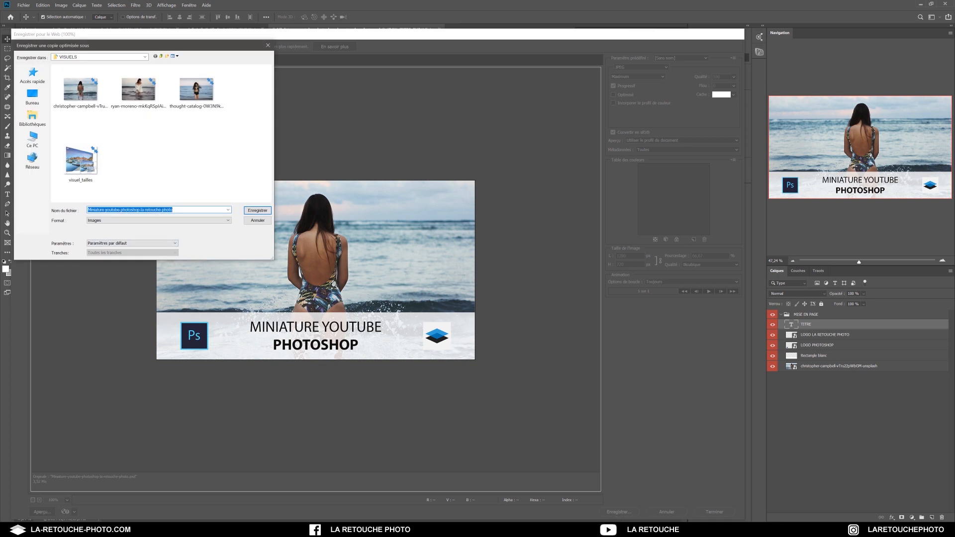
left_click(259, 211)
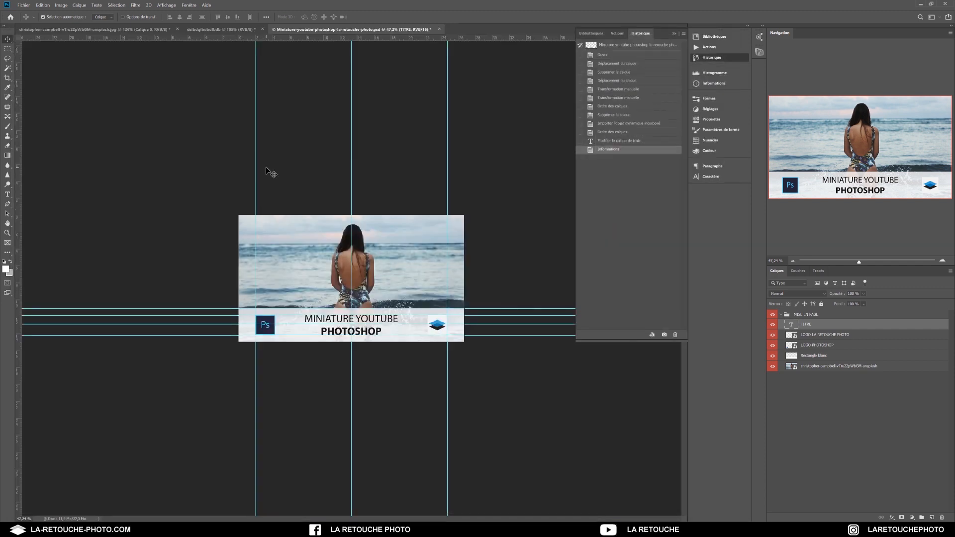
left_click(24, 5)
left_click(41, 78)
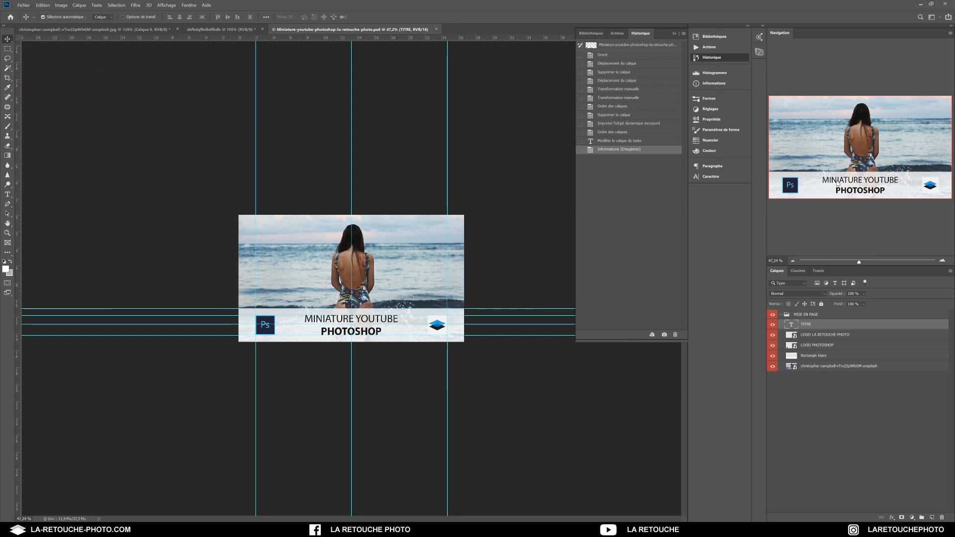
Switch to the VISUELS folder in File Explorer and examine the detailed properties of the exported Miniature-youtube-photoshop-la-retouche-photo image.
left_click(920, 4)
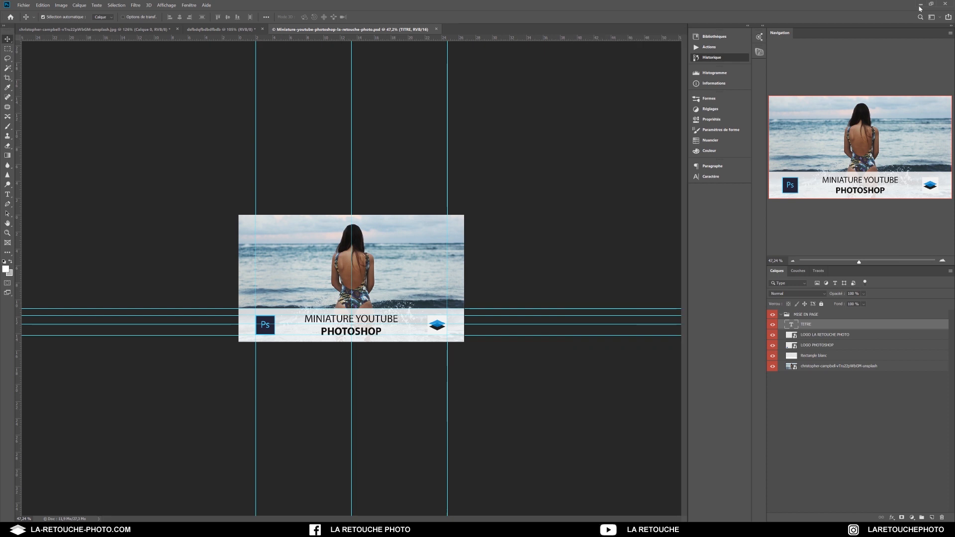
left_click(315, 186)
right_click(315, 188)
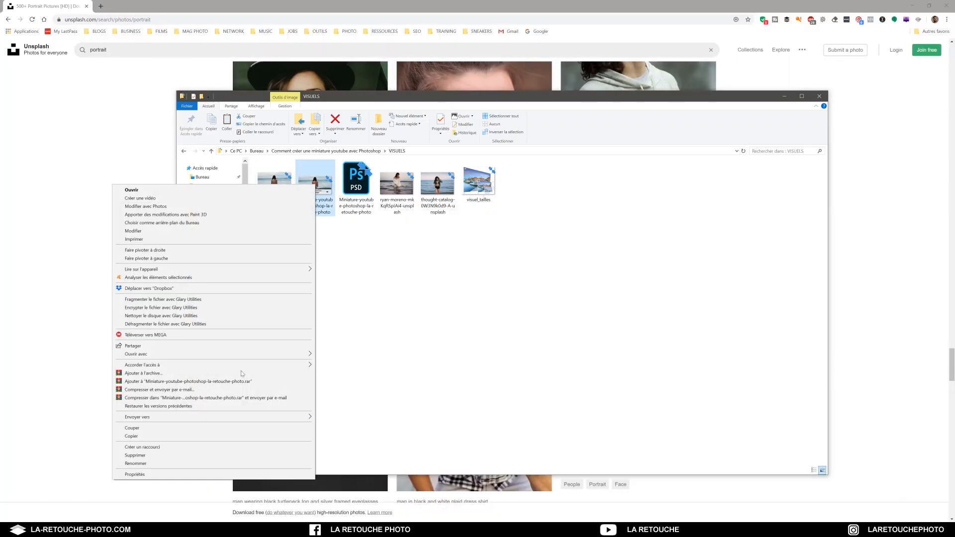
left_click(275, 473)
left_click(366, 202)
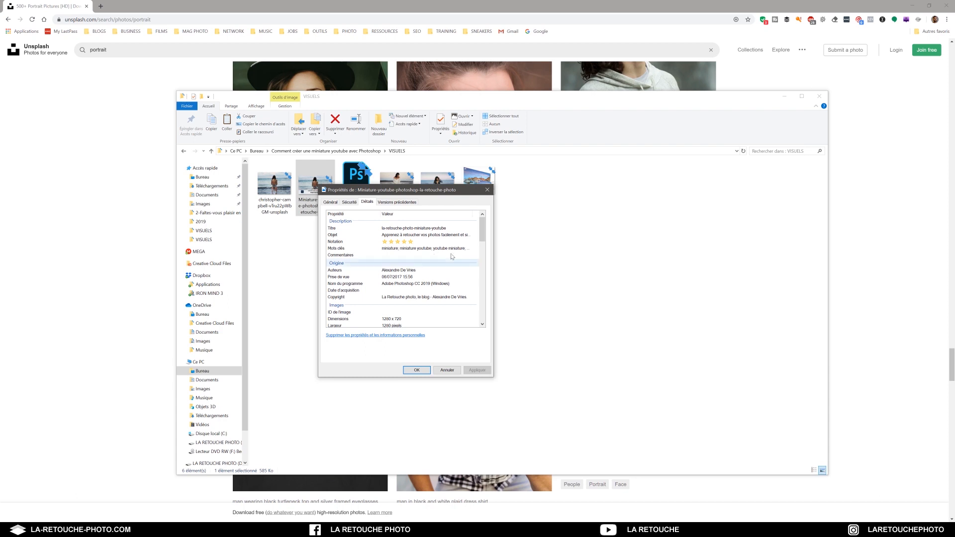
left_click_drag(483, 230, 481, 239)
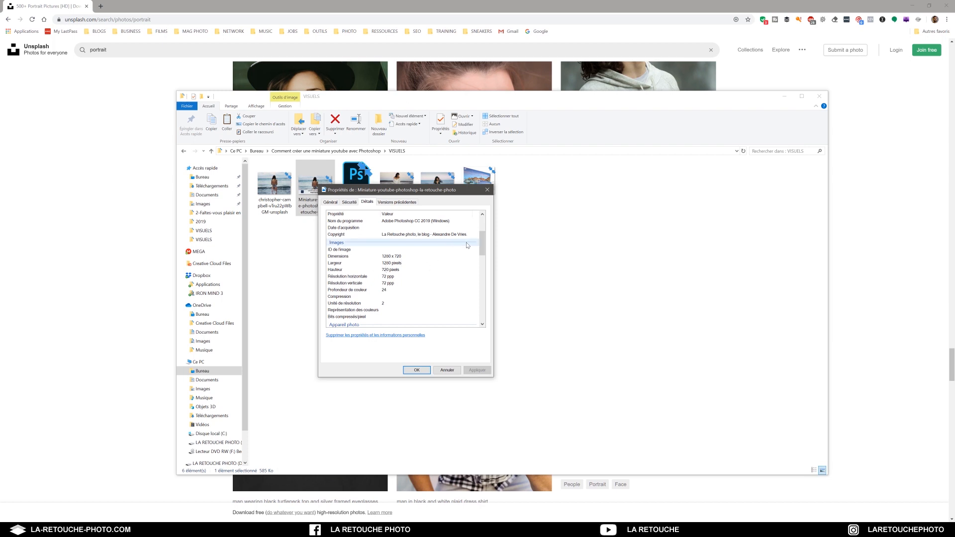
left_click_drag(483, 249, 485, 324)
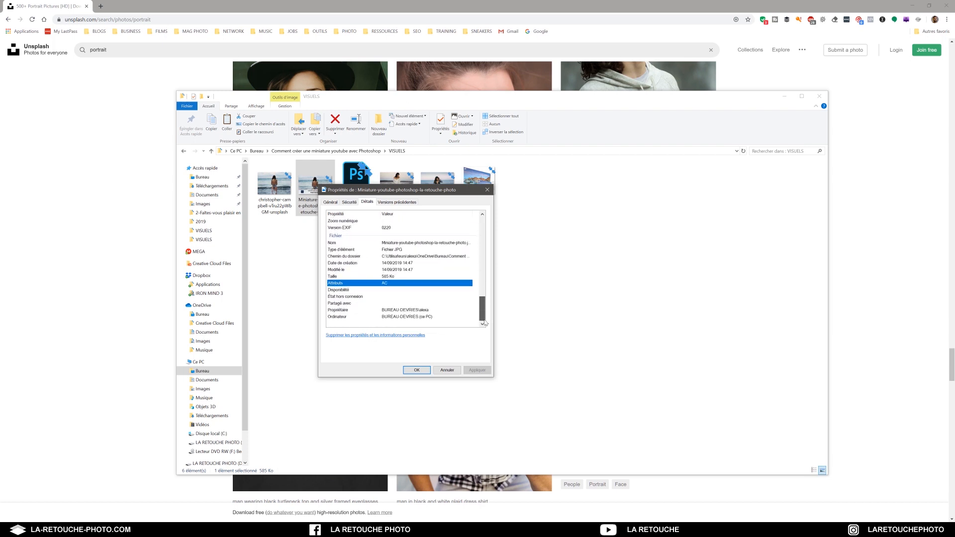
left_click(417, 371)
Examine the detailed metadata of the original Unsplash photo of the woman seen from behind, and cancel its properties.
right_click(275, 185)
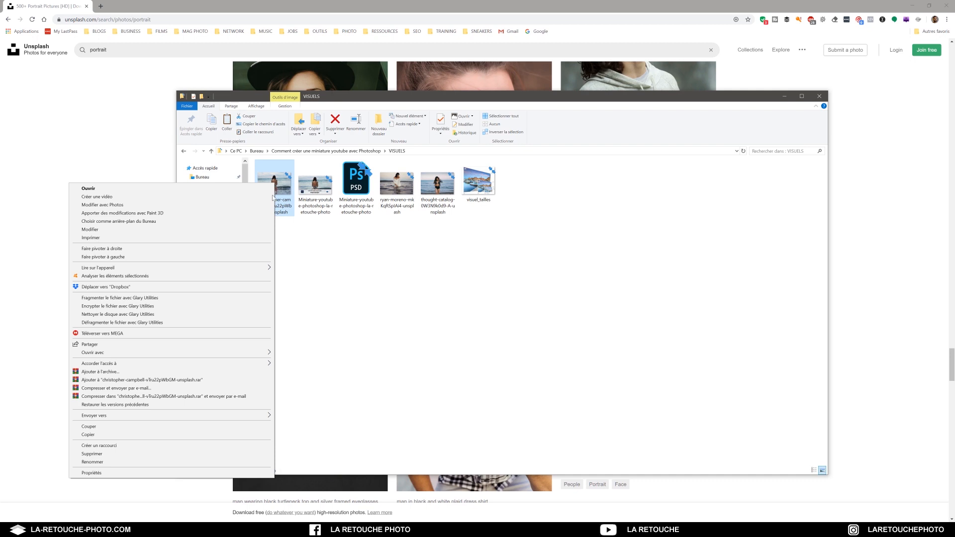
left_click(261, 473)
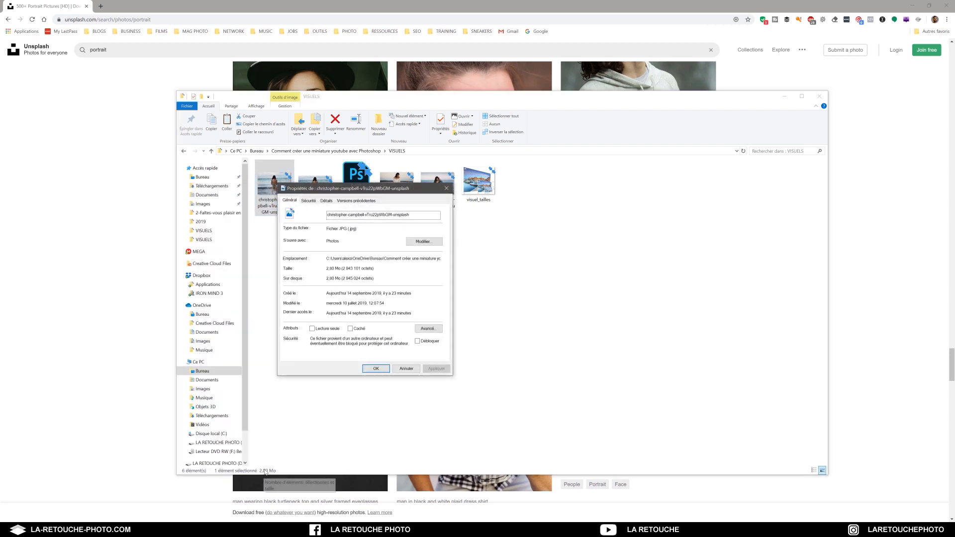
left_click(327, 201)
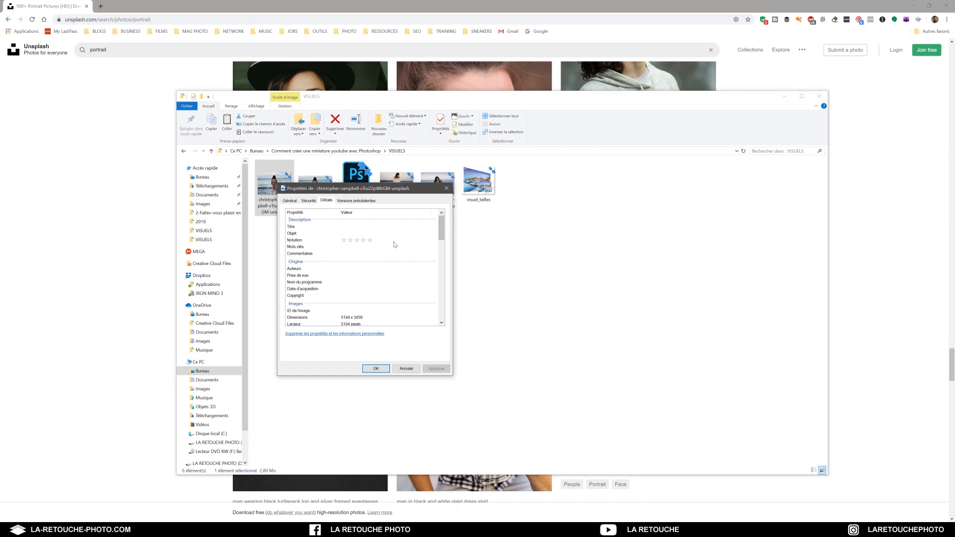
mouse_move(442, 228)
left_mouse_down()
mouse_move(446, 320)
mouse_move(447, 238)
left_mouse_up()
left_click(401, 371)
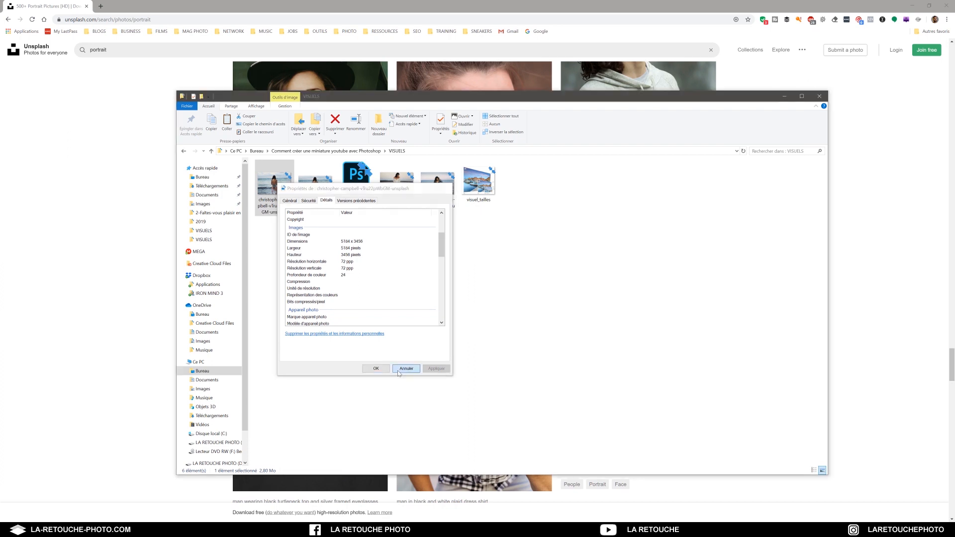
left_click(384, 324)
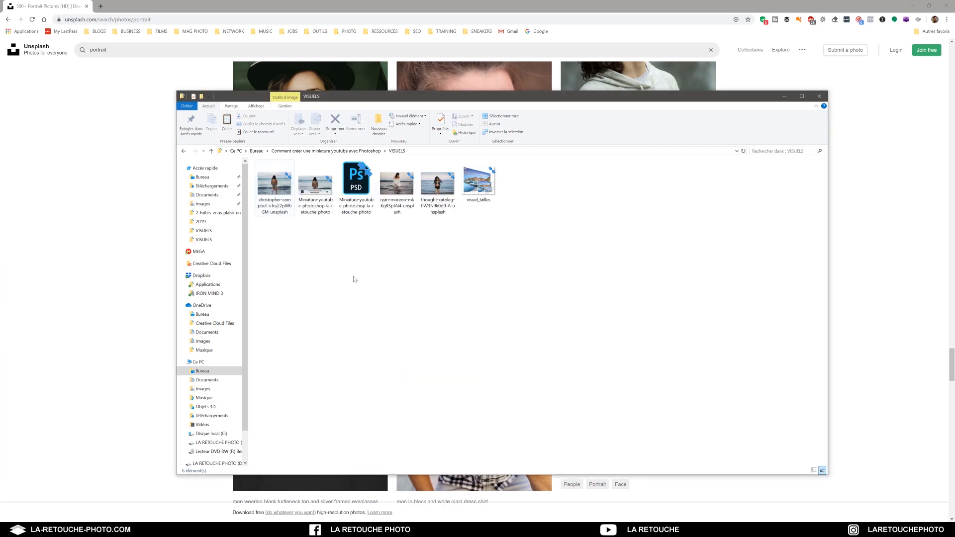
Examine the detailed metadata of the Unsplash photo of the woman in the white dress, down to its file information.
right_click(393, 191)
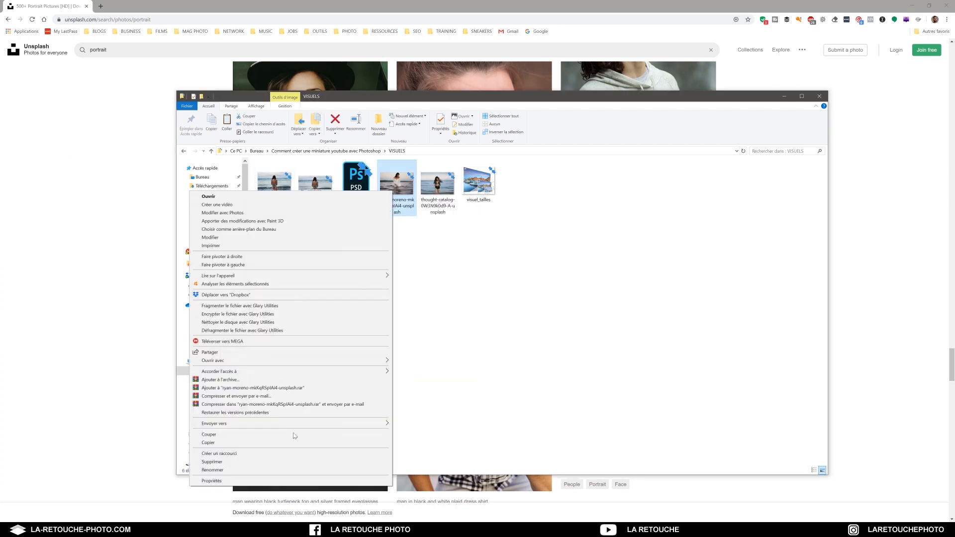
left_click(309, 481)
left_click(444, 209)
left_click_drag(560, 230, 574, 317)
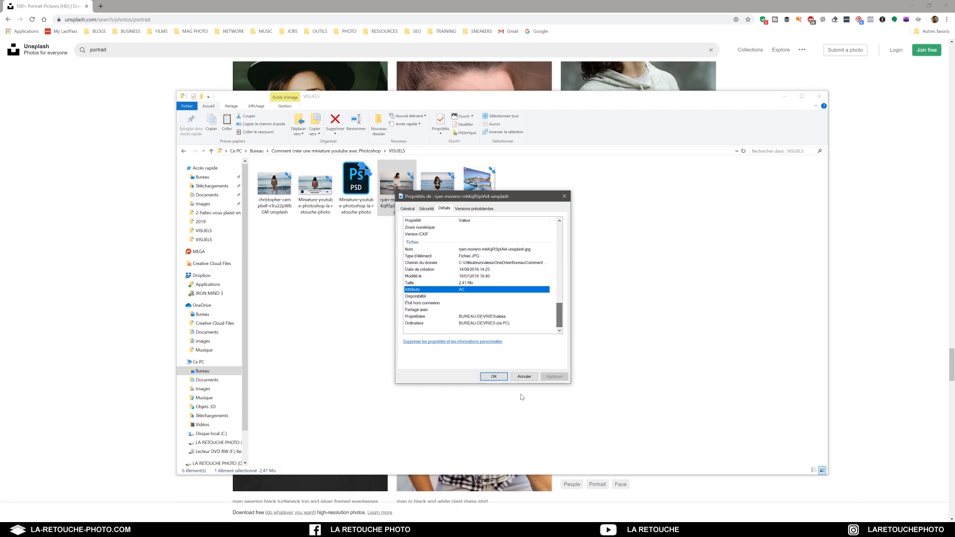
left_click(494, 377)
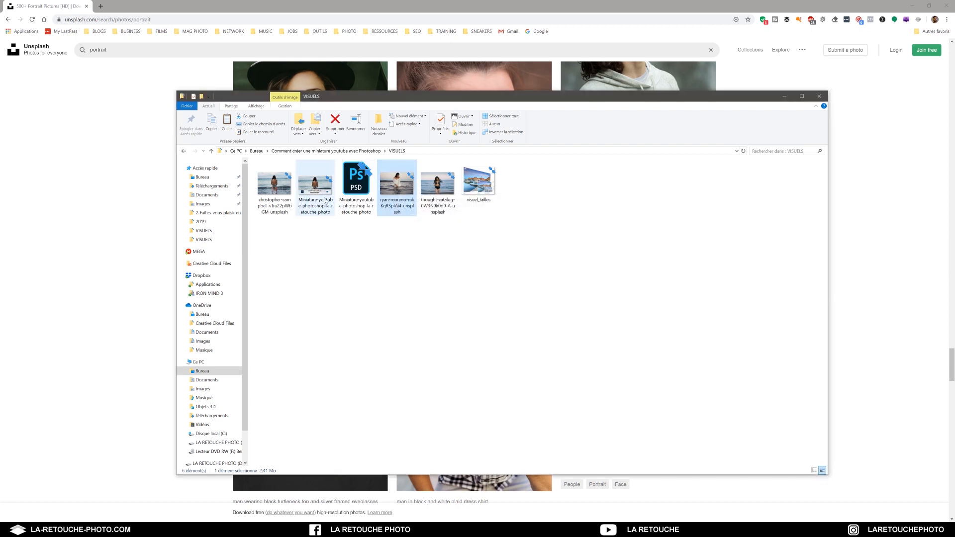
Place the white-dress photo into the Photoshop thumbnail, enlarge it to the full canvas width, and move its layer below Rectangle blanc.
mouse_move(315, 188)
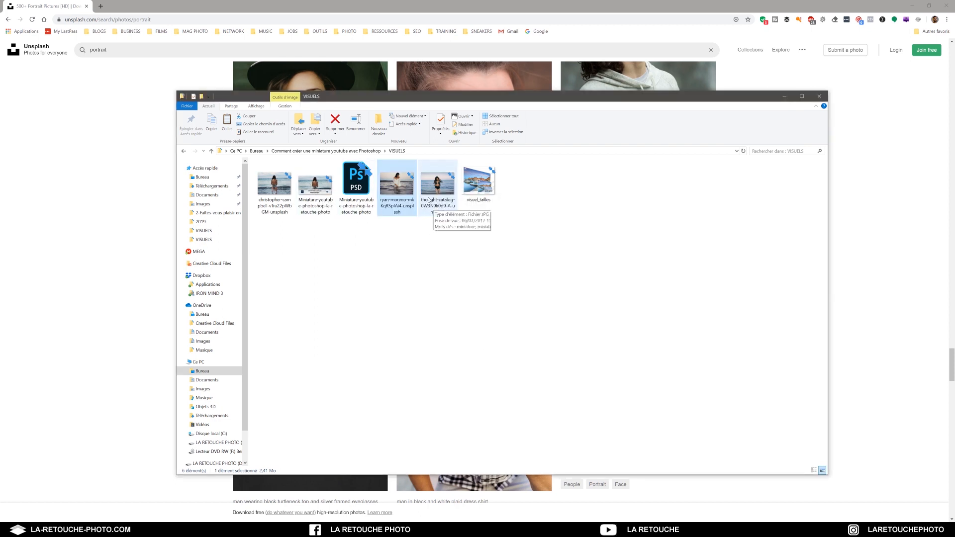
mouse_move(402, 180)
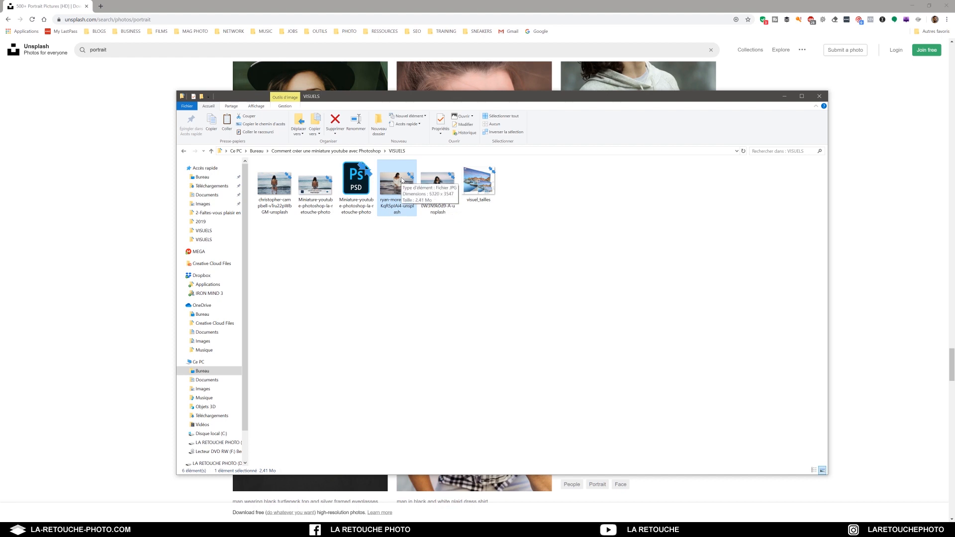
left_click_drag(398, 191, 383, 275)
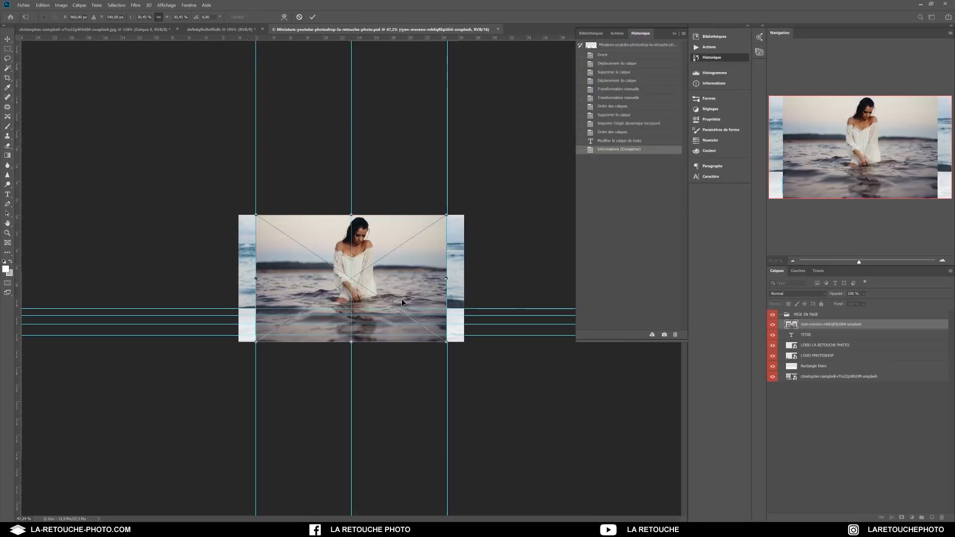
left_click_drag(446, 342, 465, 353)
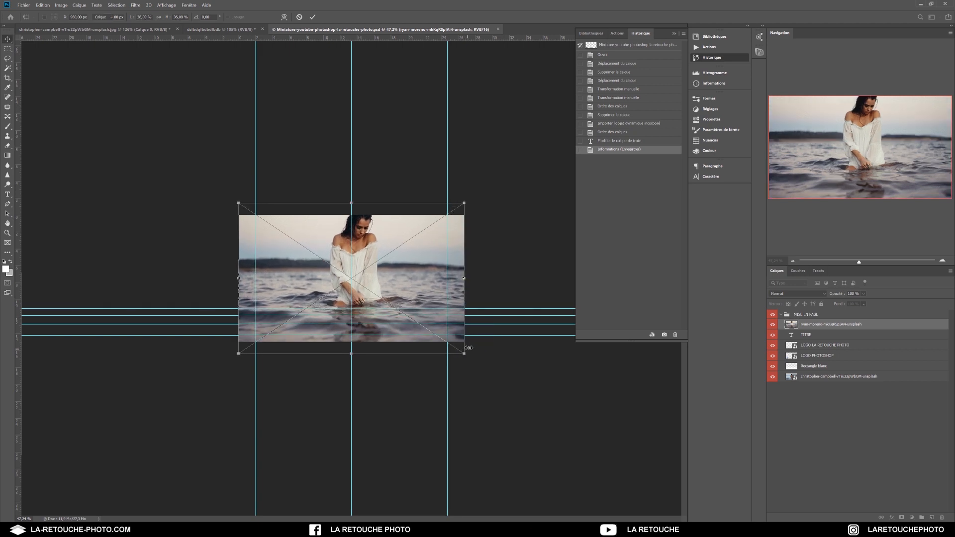
key("Return")
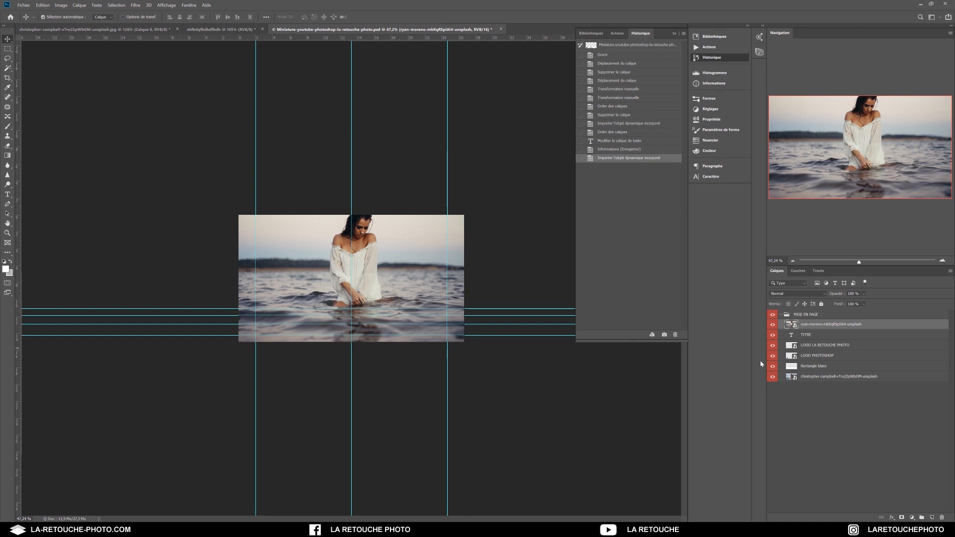
left_click_drag(810, 326, 821, 374)
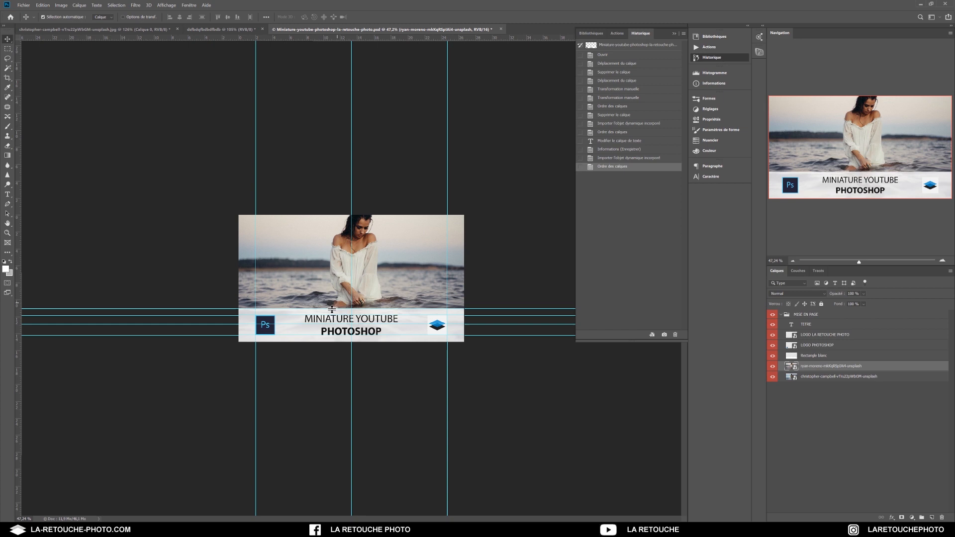
Compare the thumbnail with the white-dress photo hidden and shown, and move that photo down about 100 px to the canvas's upper edge.
left_click(773, 367)
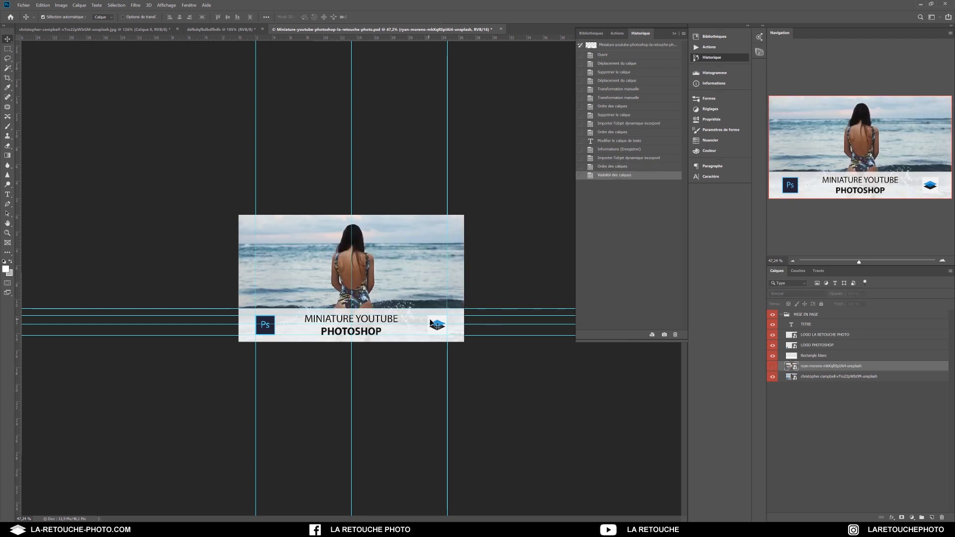
left_click(773, 368)
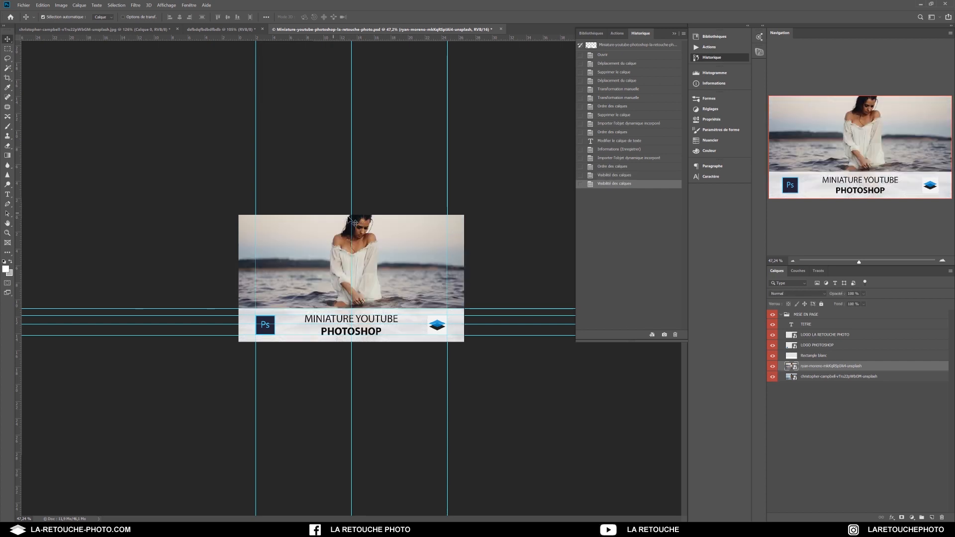
scroll(361, 223, "up", 2)
scroll(361, 222, "up", 2)
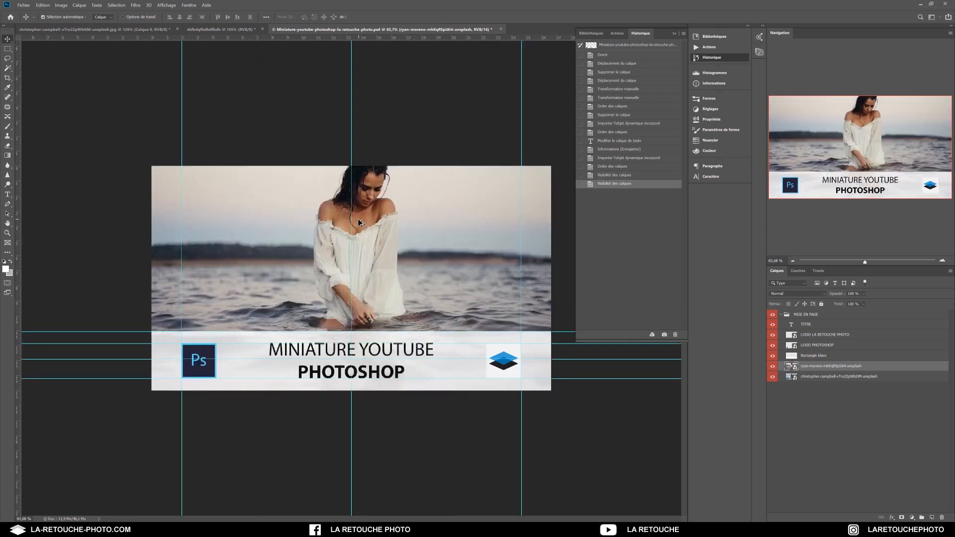
key("ctrl+t")
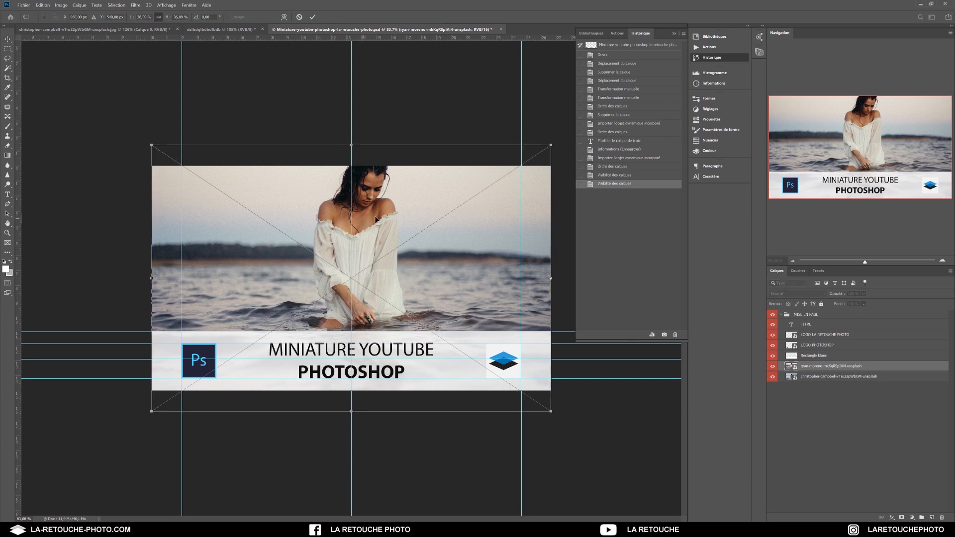
left_click_drag(418, 201, 414, 215)
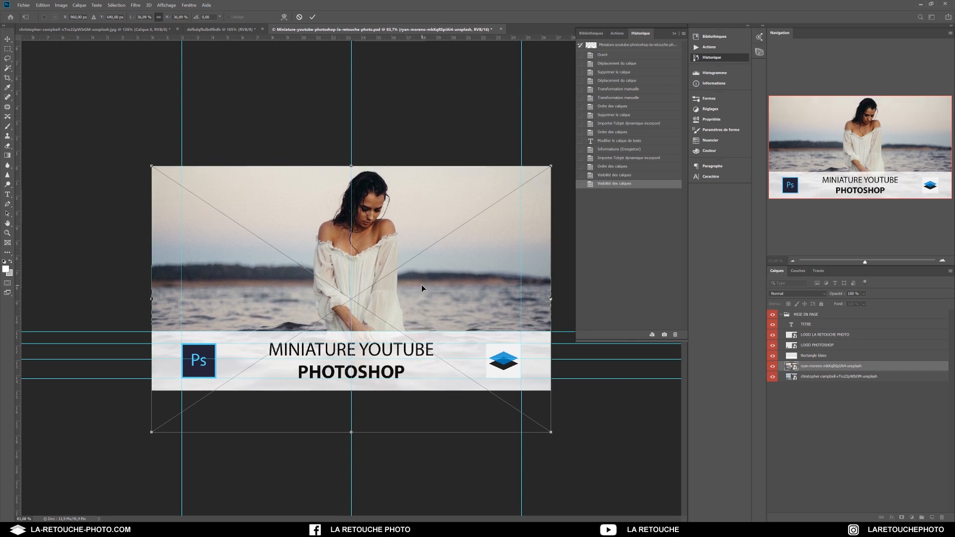
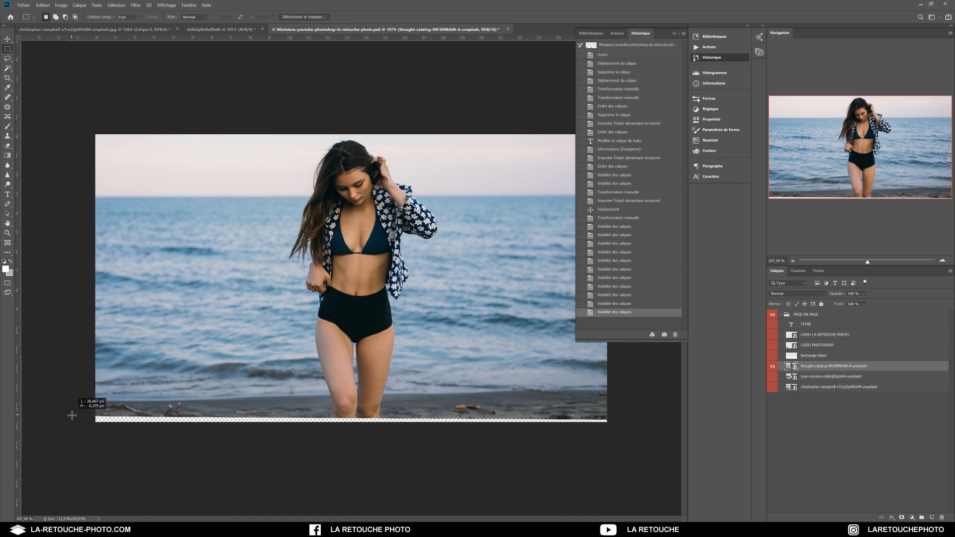
Duplicate the thought-catalog photo layer with no active selection, and rasterize the copy.
left_click_drag(72, 416, 73, 416)
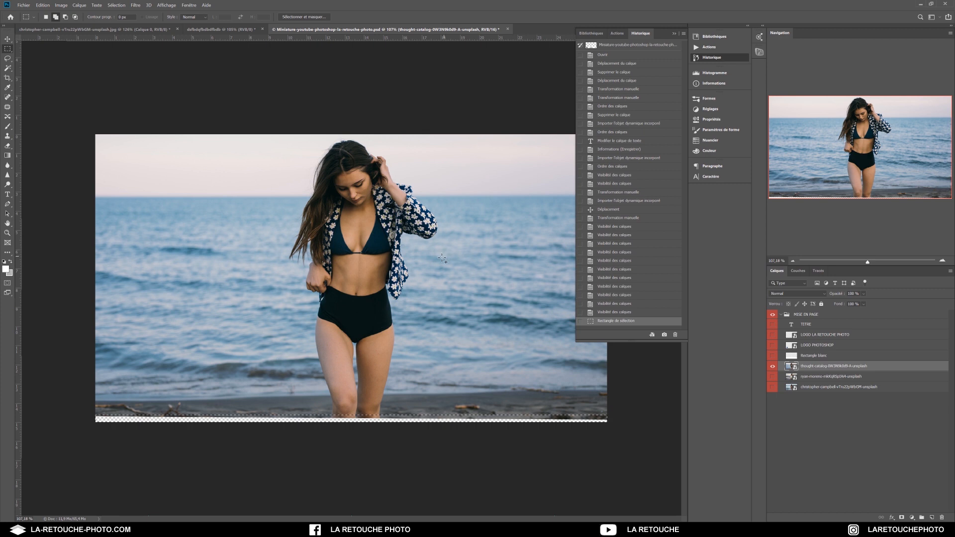
key("ctrl+d")
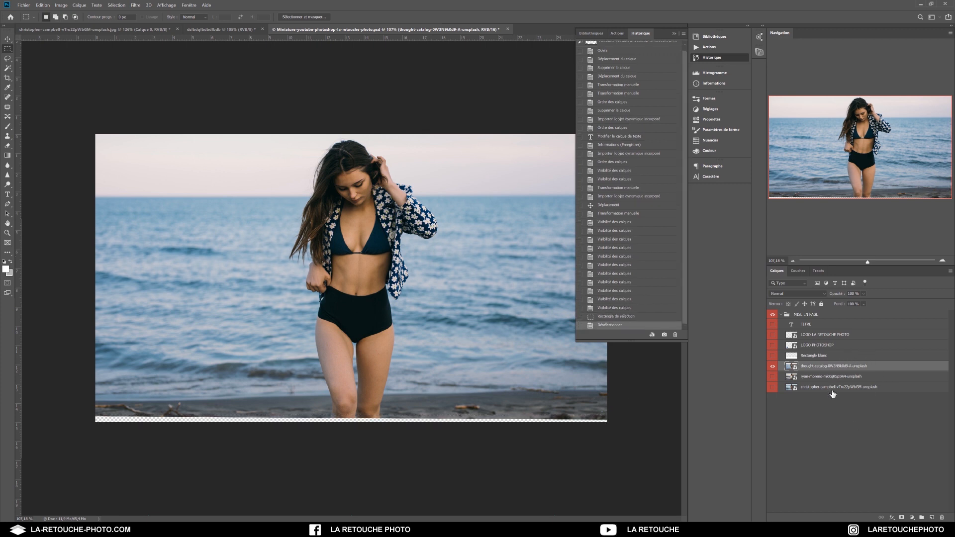
key("ctrl+j")
right_click(817, 368)
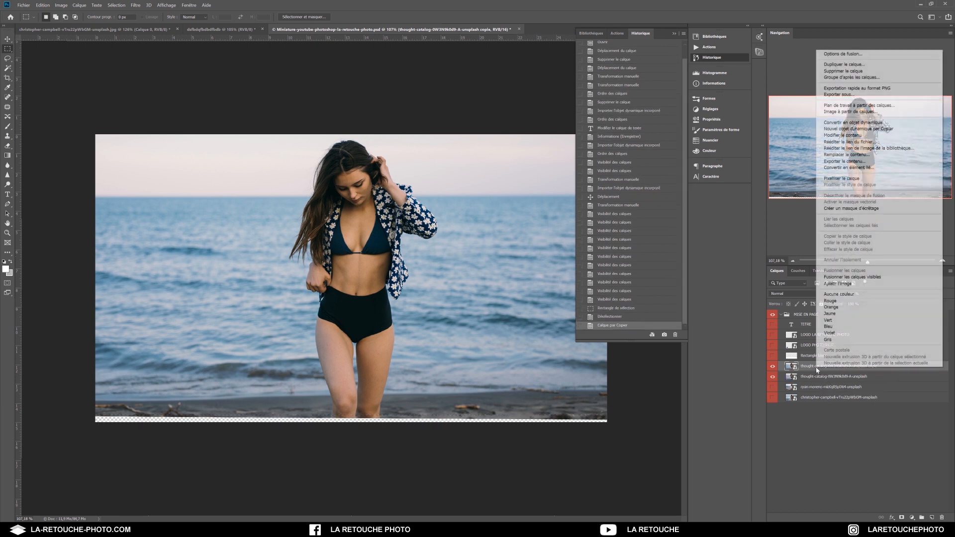
left_click(829, 180)
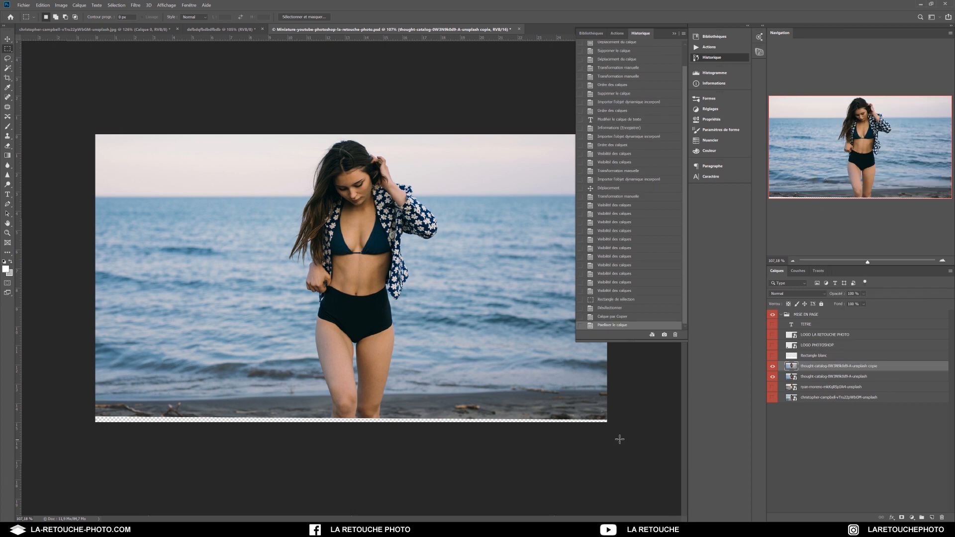
Select the empty strip along the photo's lower edge, fill it with Content-Aware at 100% opacity in Normal mode, and deselect.
left_click_drag(153, 418, 59, 415)
key("shift+F5")
left_click(455, 188)
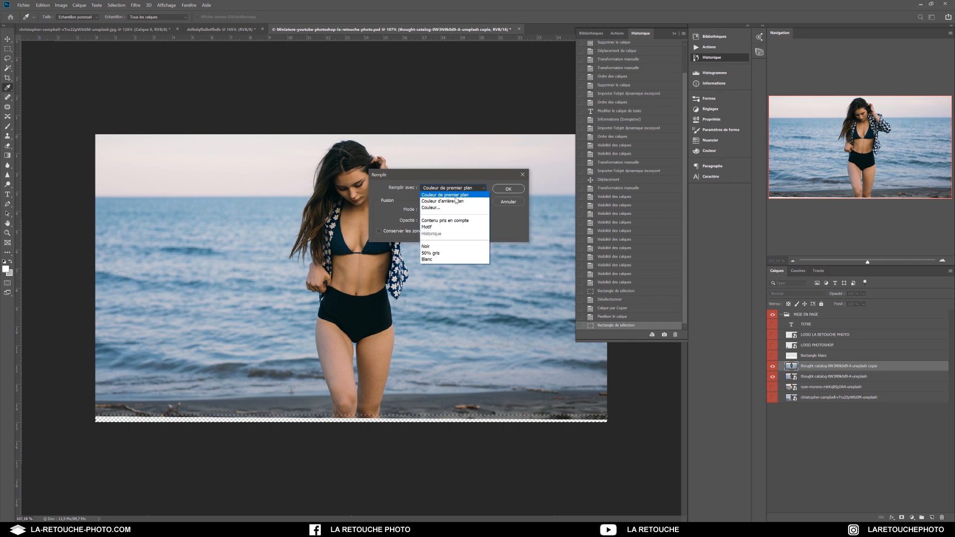
left_click(457, 220)
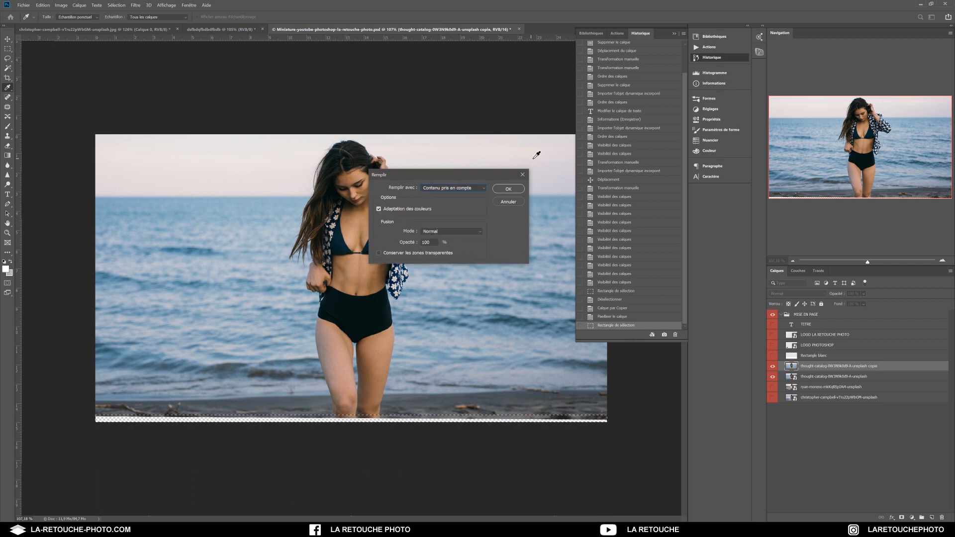
left_click(509, 188)
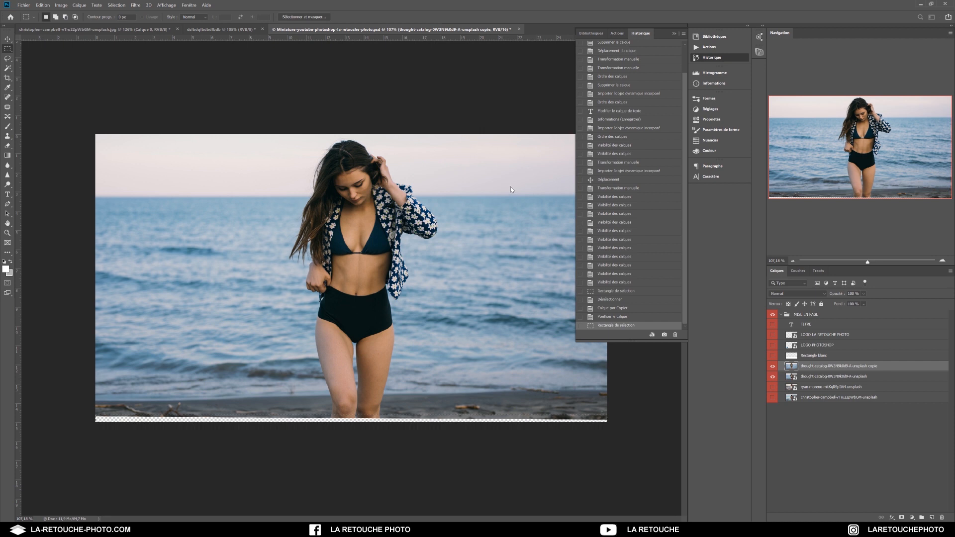
key("ctrl+d")
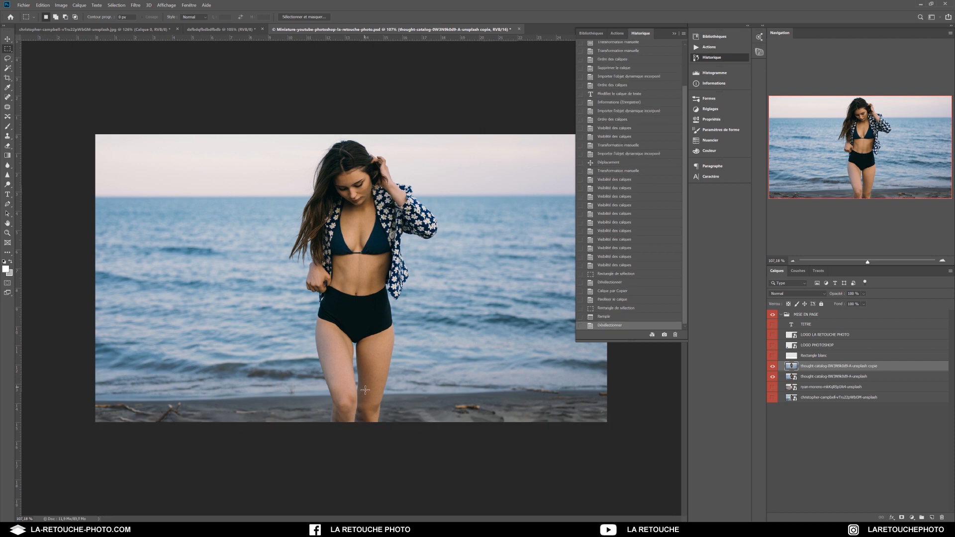
Show the TITRE, LOGO LA RETOUCHE PHOTO, LOGO PHOTOSHOP and Rectangle blanc layers again.
key("v")
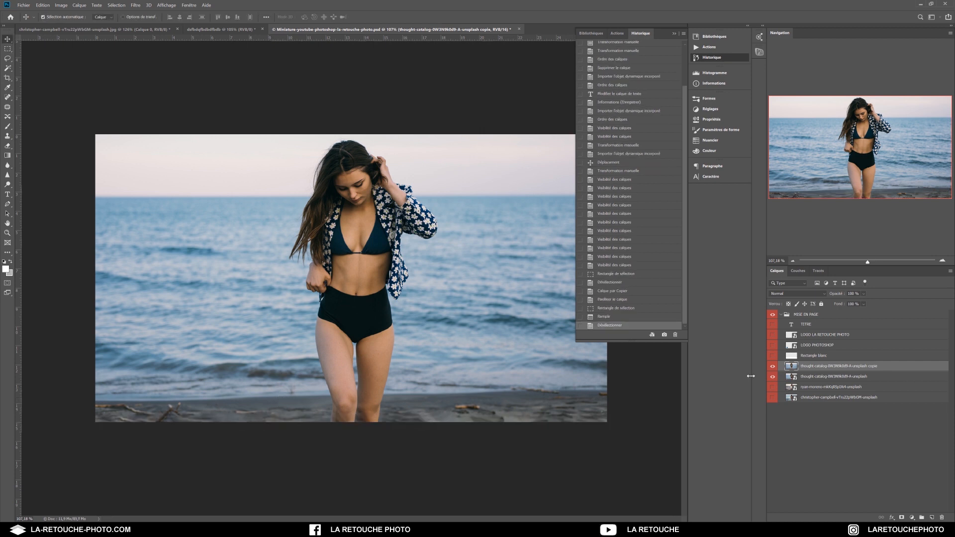
left_click_drag(772, 325, 774, 357)
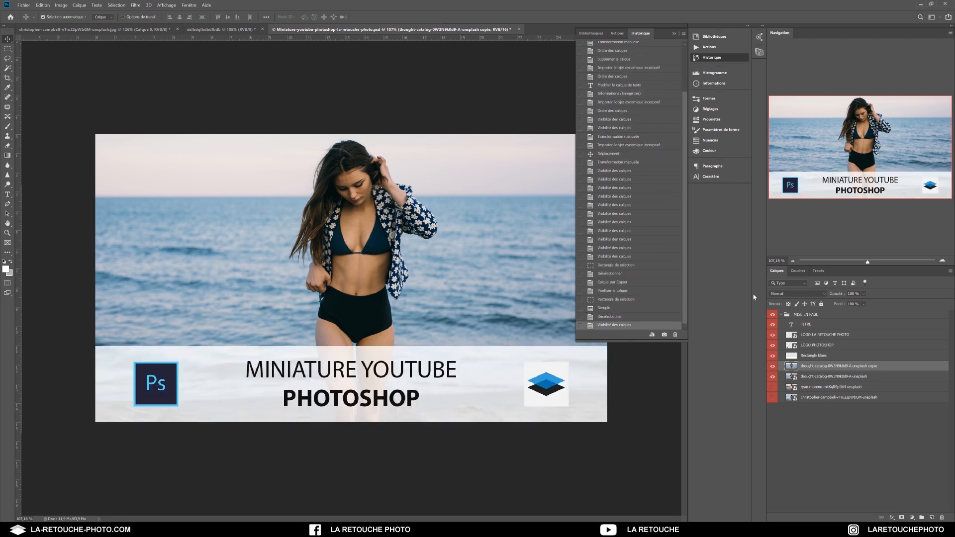
Save the layered thumbnail PSD under its existing name.
left_click_drag(863, 264, 859, 262)
left_click(24, 5)
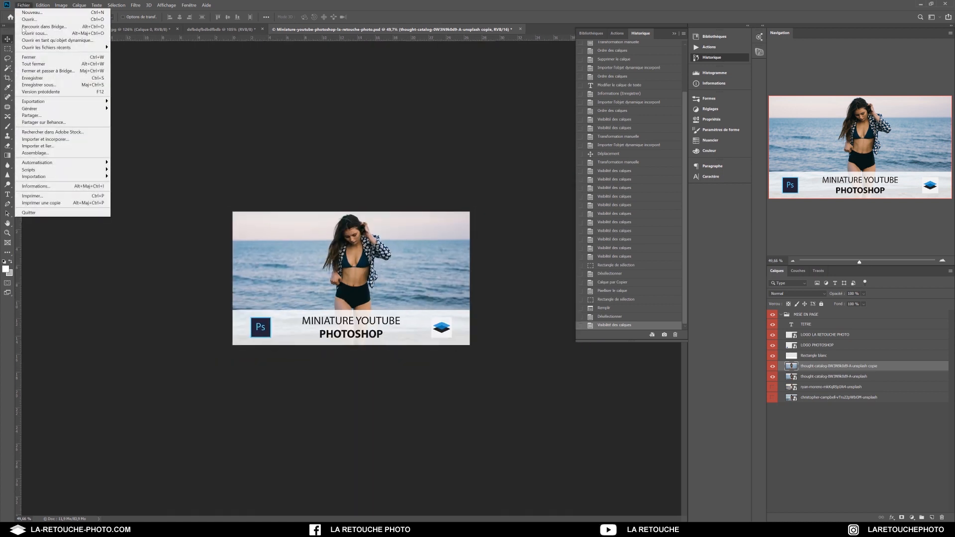
left_click(41, 78)
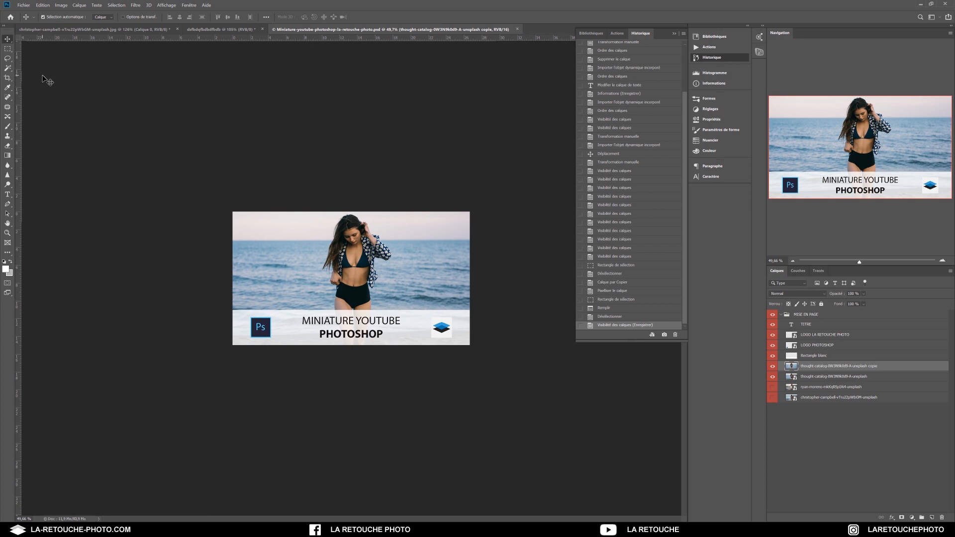
Open Save for Web for the thumbnail and set the export width to 1280 px with proportional height.
left_click(23, 6)
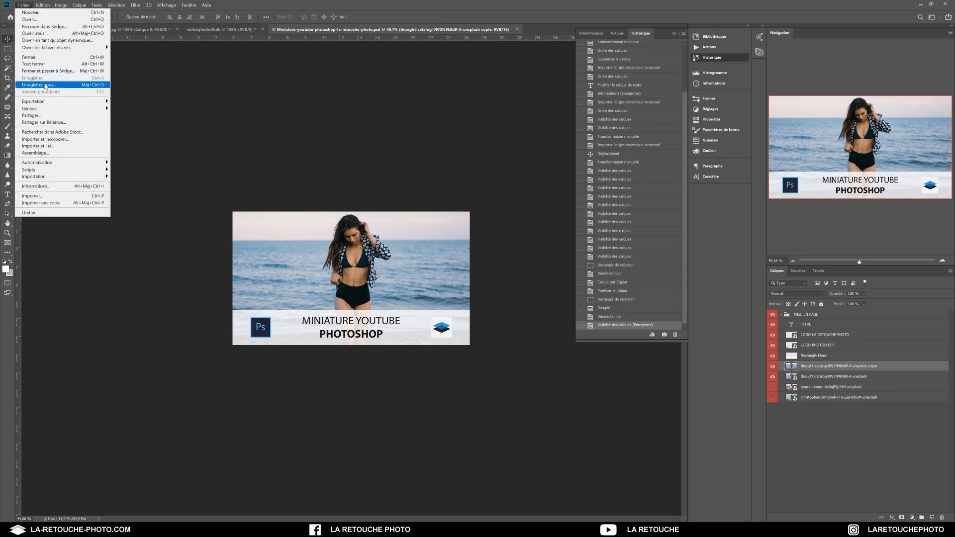
mouse_move(55, 101)
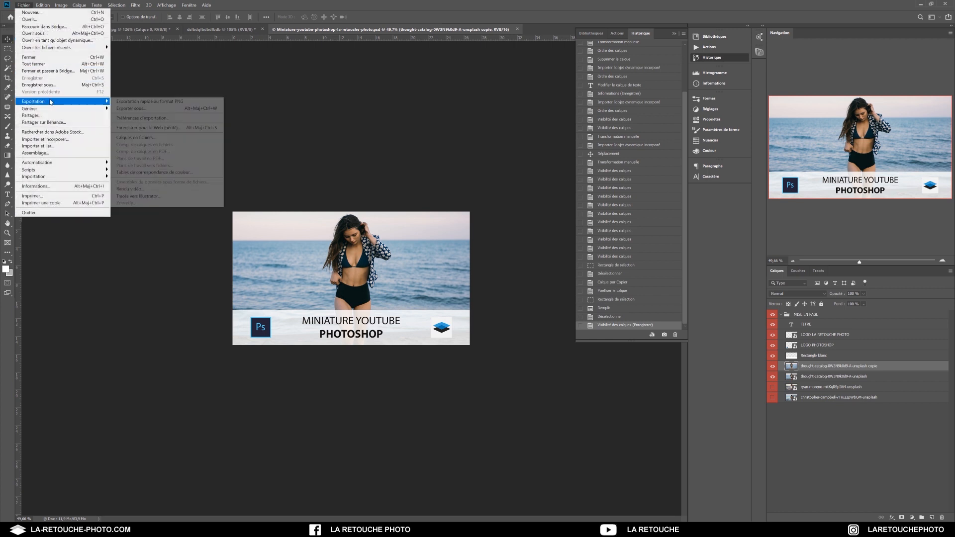
left_click(166, 129)
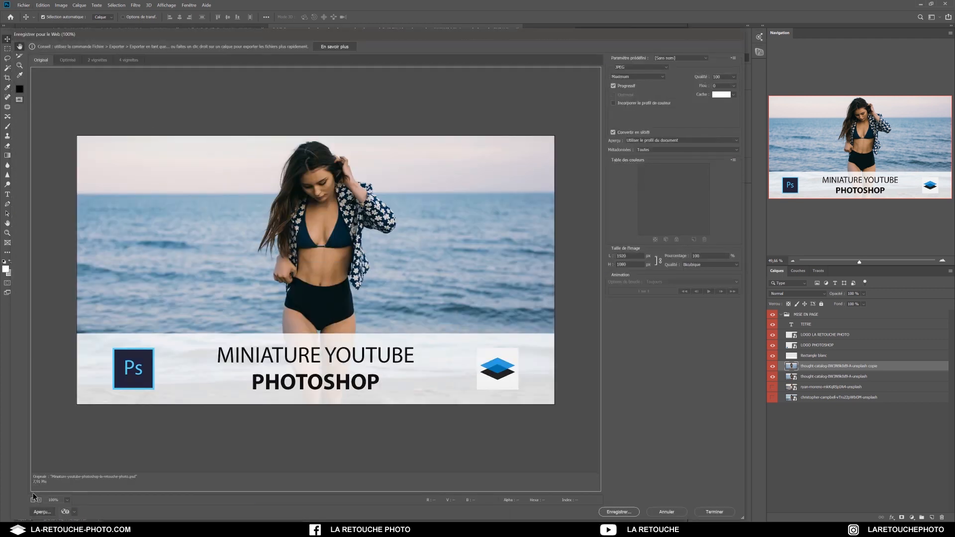
double_click(631, 255)
type("1")
left_click(636, 264)
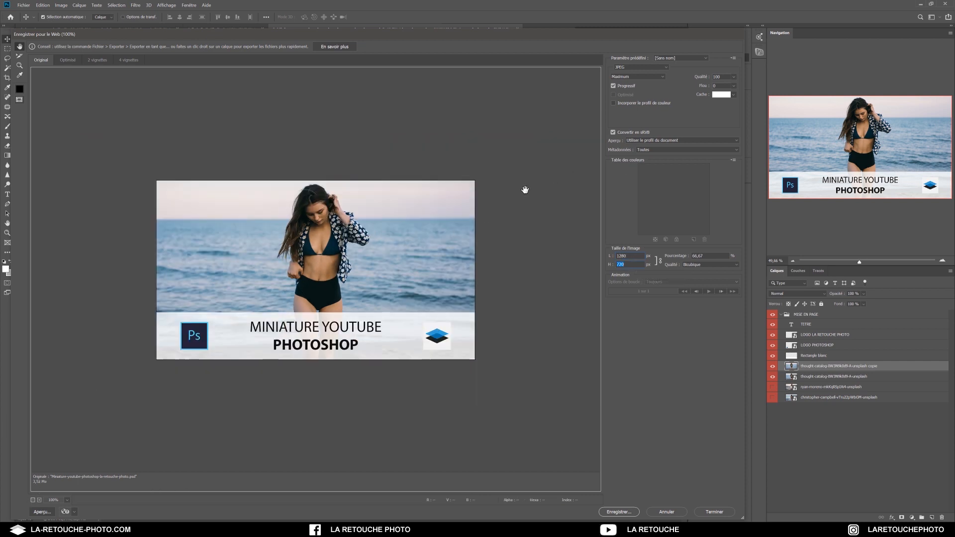
Try the Faible and Moyenne JPEG quality presets for the web export.
left_click(716, 77)
left_click(639, 78)
left_click(634, 87)
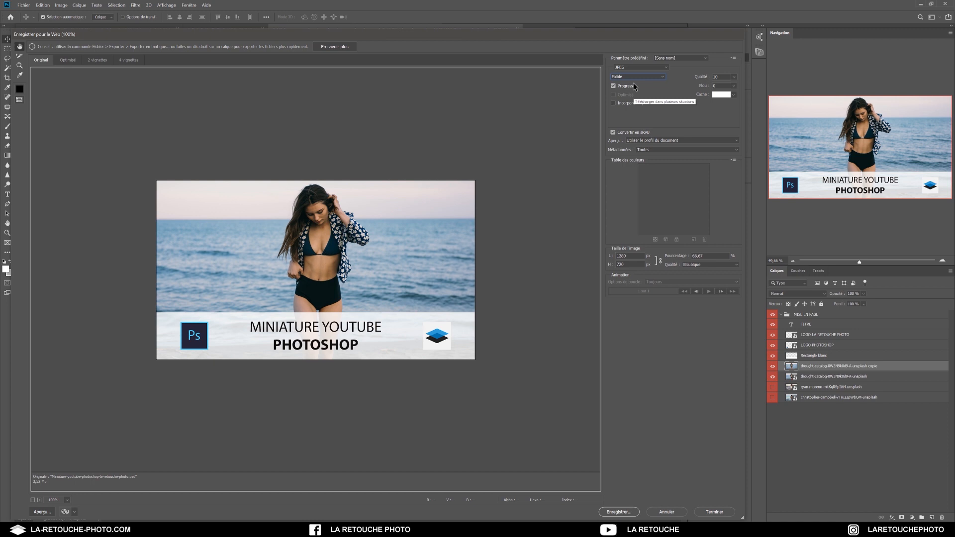
left_click(633, 77)
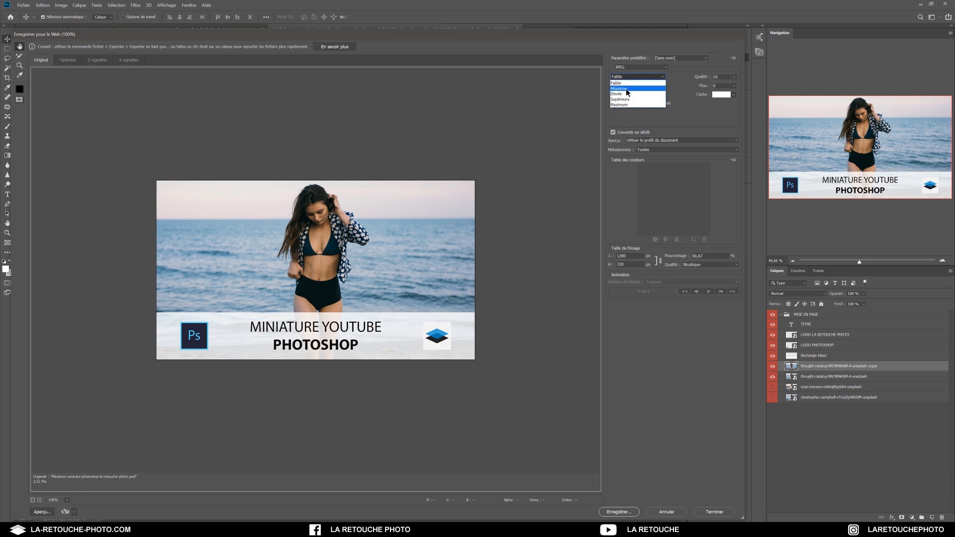
left_click(626, 89)
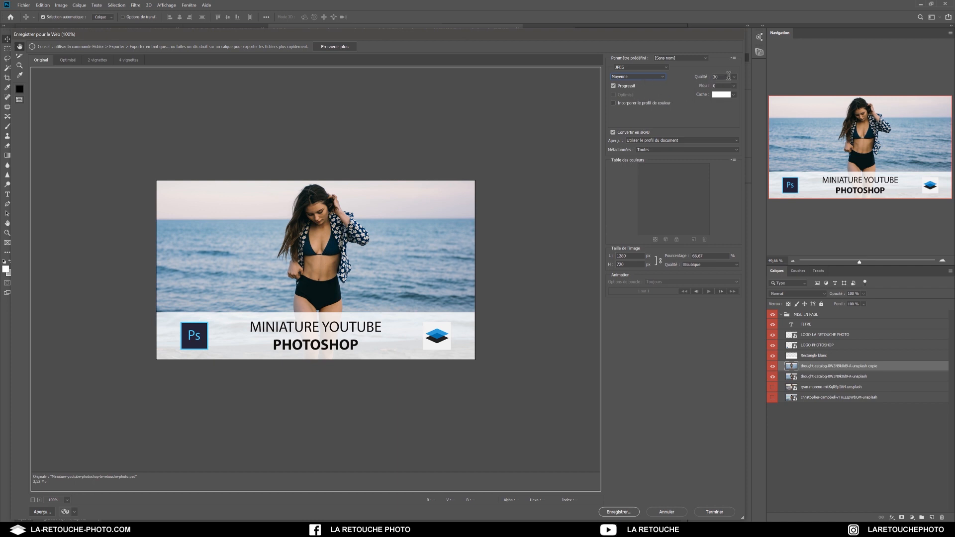
left_click(646, 77)
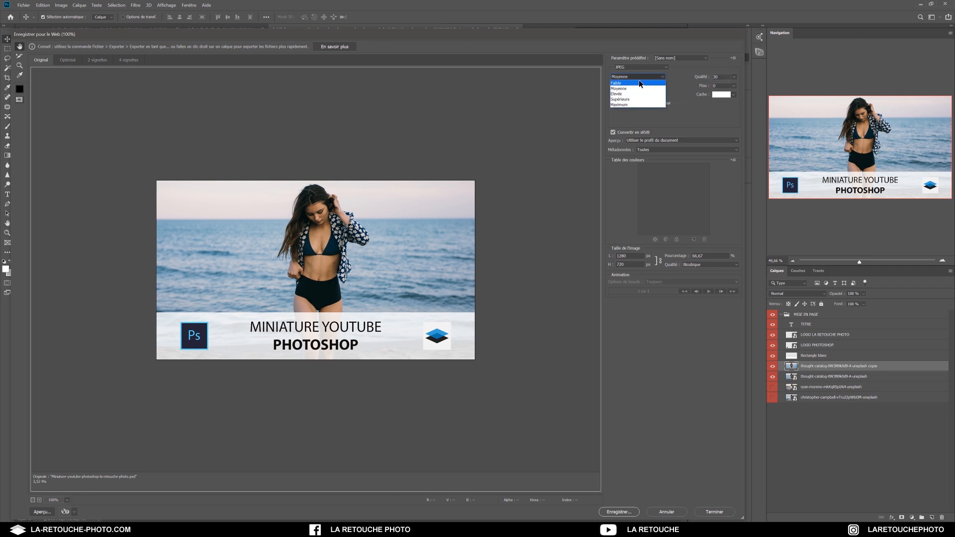
left_click(642, 82)
left_click(643, 78)
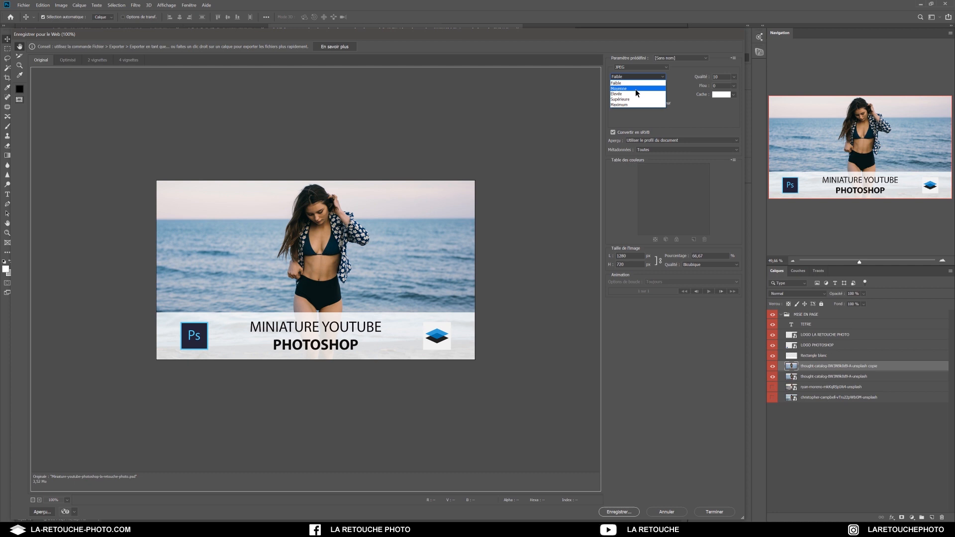
left_click(637, 91)
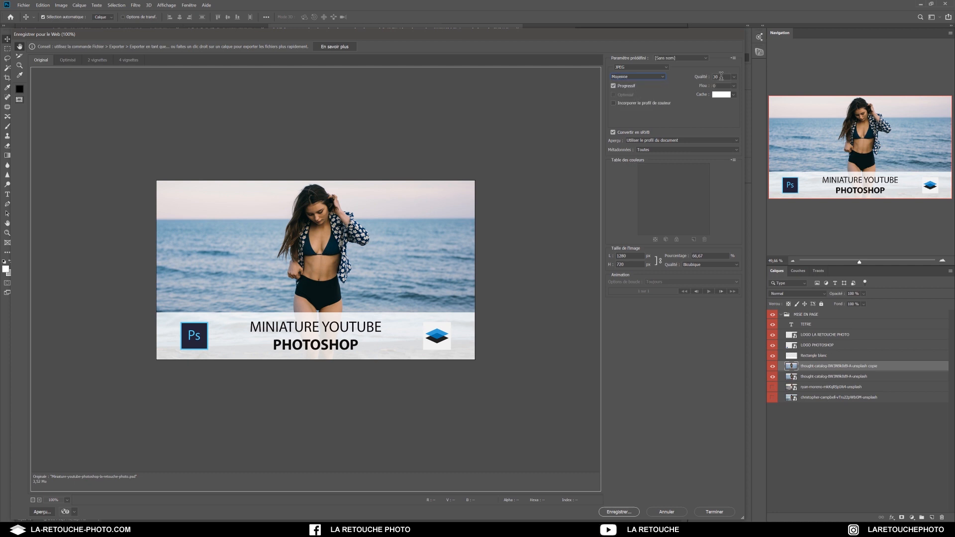
Try the Elevée preset, and set the JPEG export to the Moyenne preset with quality 50.
left_click(718, 77)
type("50")
left_click(653, 77)
left_click(641, 94)
key("Tab")
left_click(662, 77)
left_click(642, 89)
left_click_drag(725, 75, 649, 75)
type("50")
Export the thumbnail to the VISUELS folder, replacing the existing Miniature-youtube-photoshop-la-retouche-photo.jpg.
left_click(619, 512)
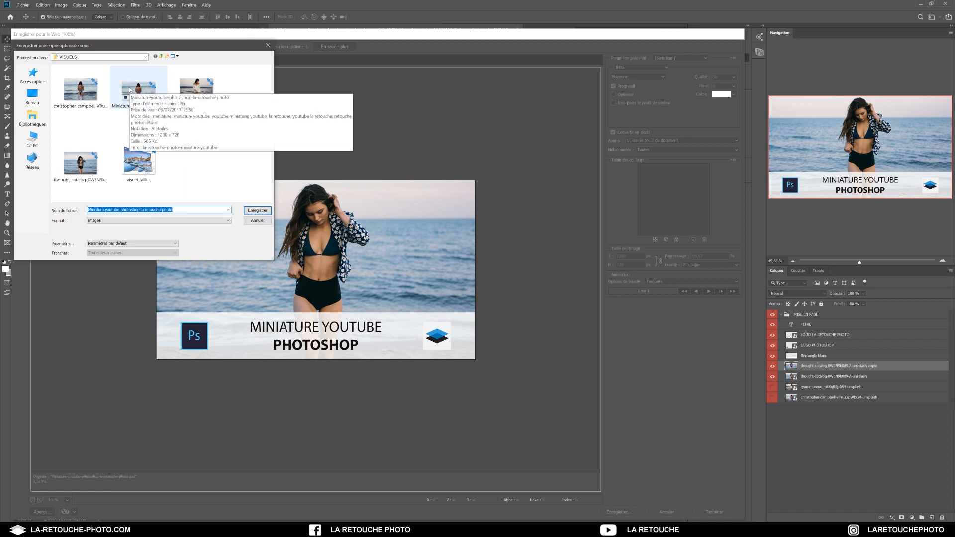
left_click(129, 87)
left_click(258, 210)
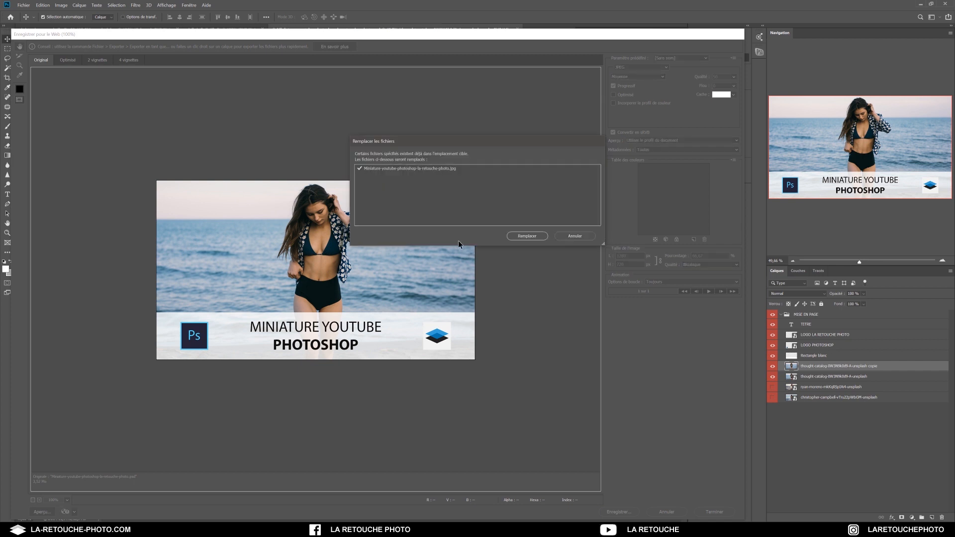
left_click(518, 236)
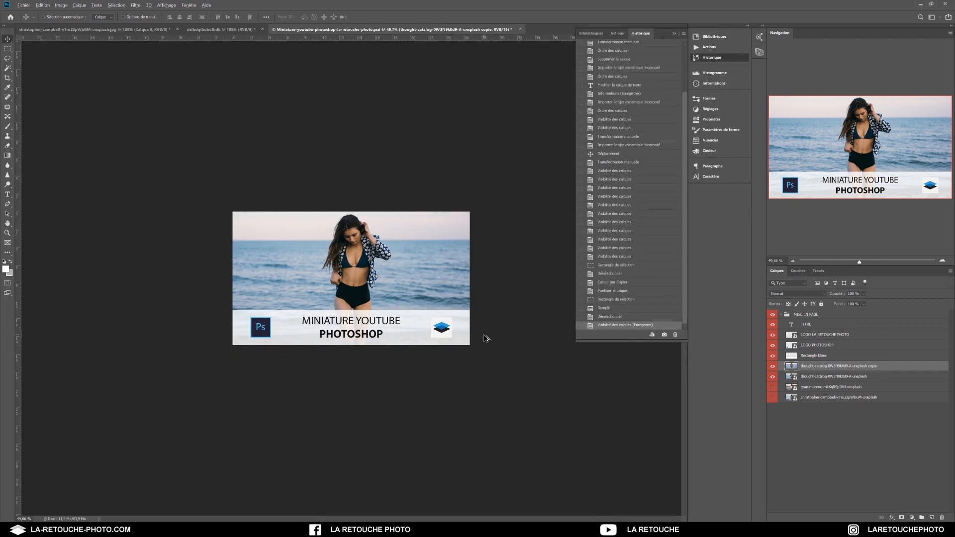
Check the document's pixel width and height in Image Size without changing them.
key("ctrl+alt+i")
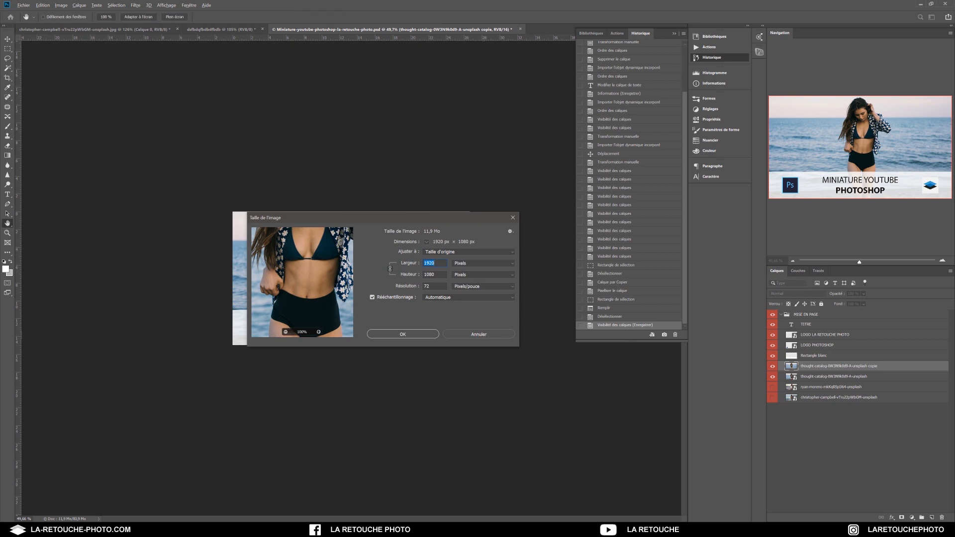
key("Tab")
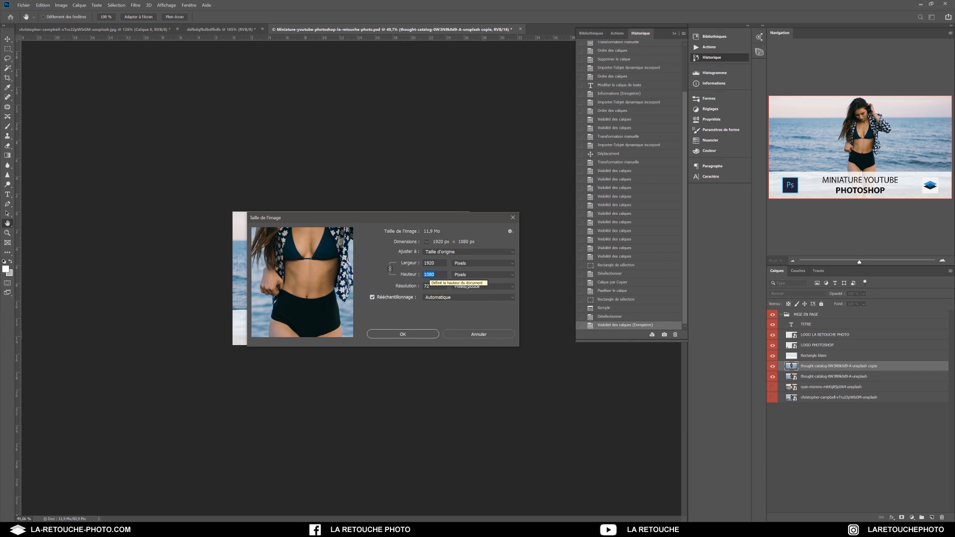
left_click(403, 264)
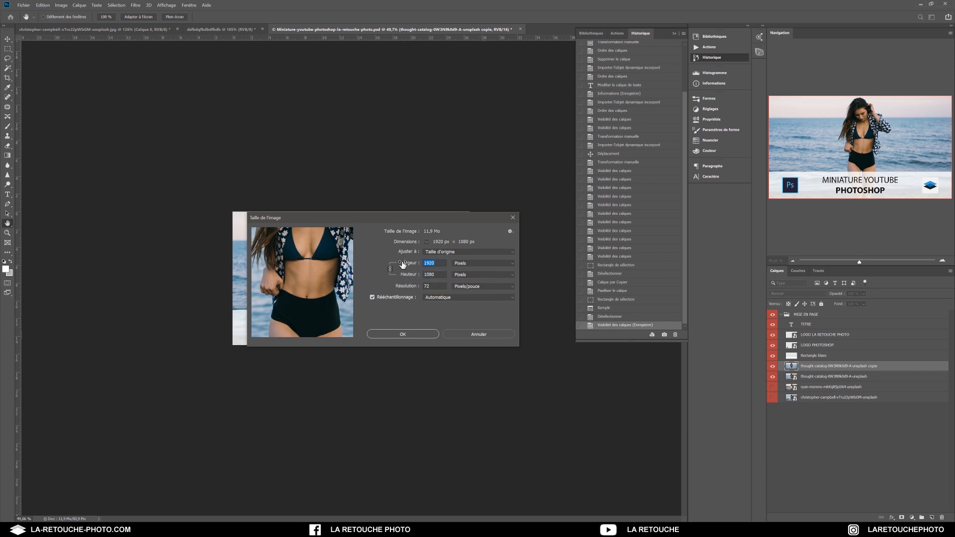
left_click(486, 333)
Reopen Save for Web for the thumbnail and set the export width to 1280 px.
left_click(24, 5)
mouse_move(57, 103)
left_click(182, 127)
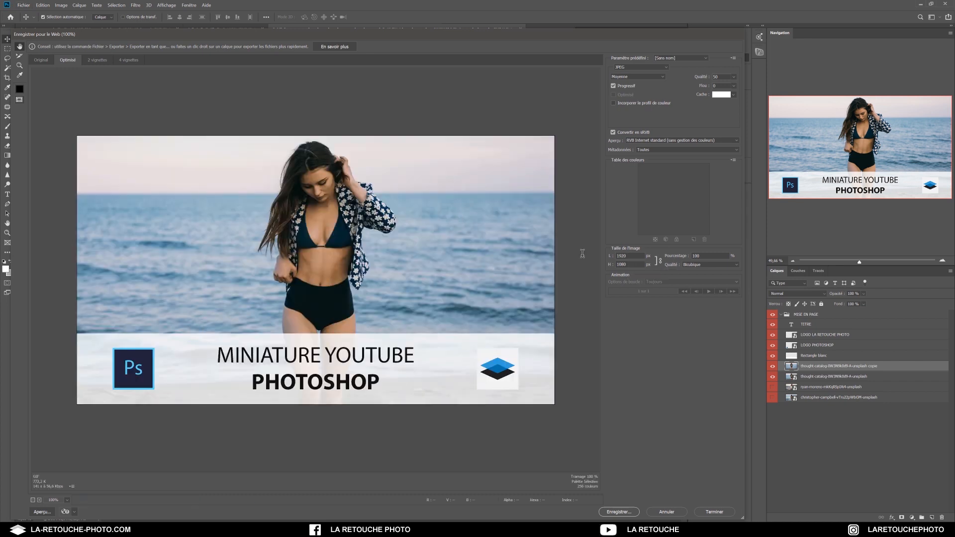
type("1280")
key("Tab")
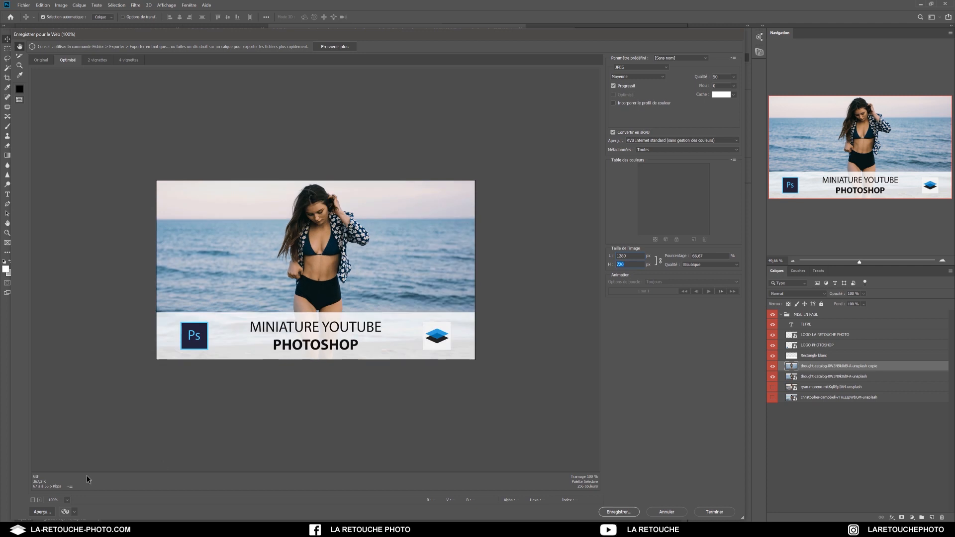
Compare the Original, Optimized, 2-up and 4-up export previews, and return to the Optimized preview.
left_click(42, 60)
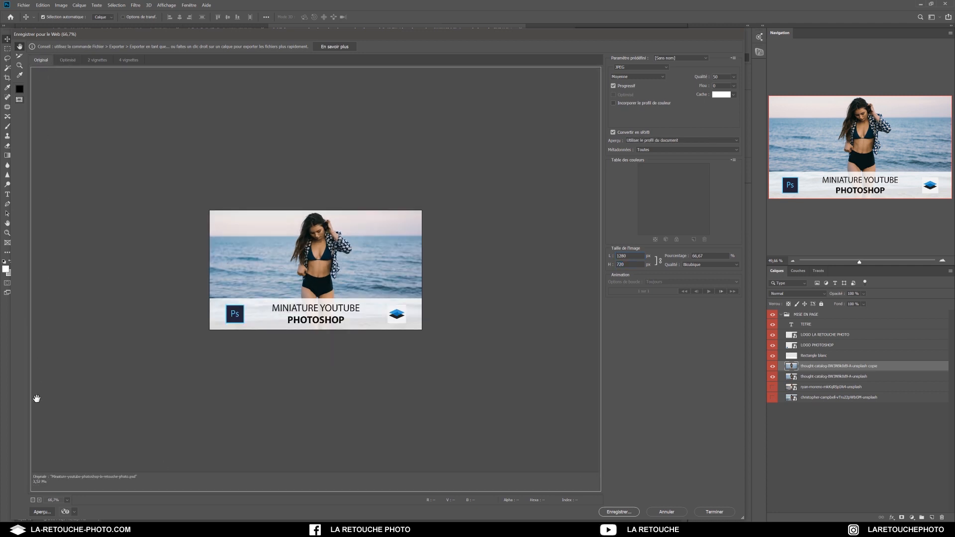
left_click(62, 60)
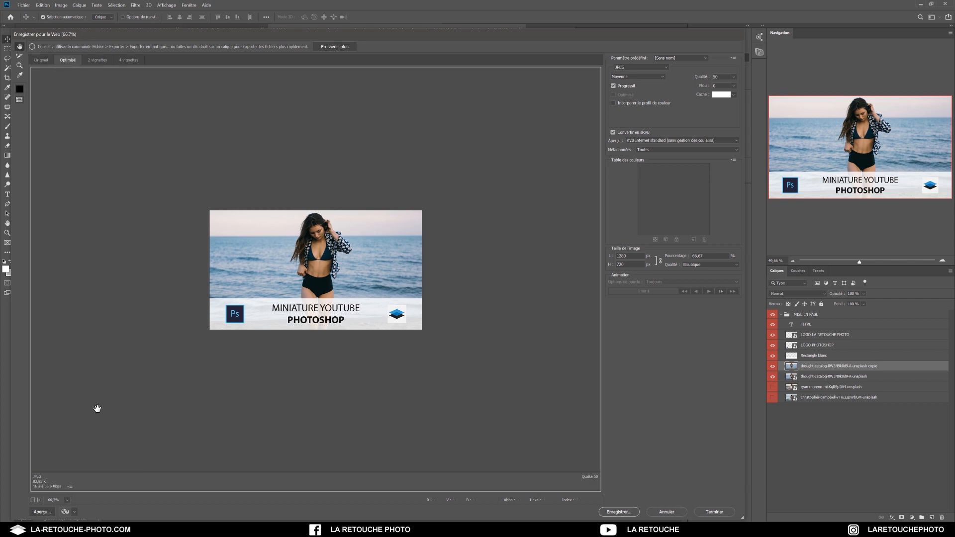
left_click(98, 61)
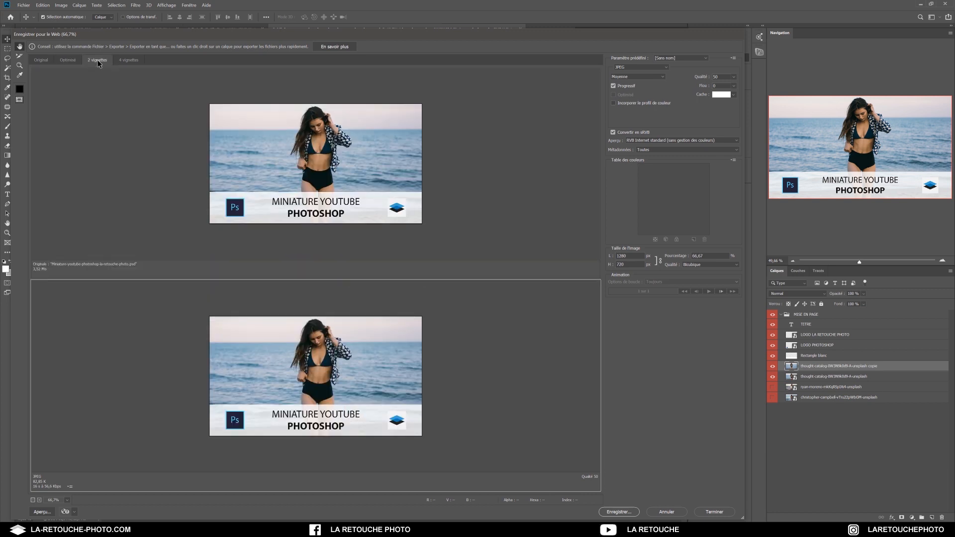
left_click(131, 60)
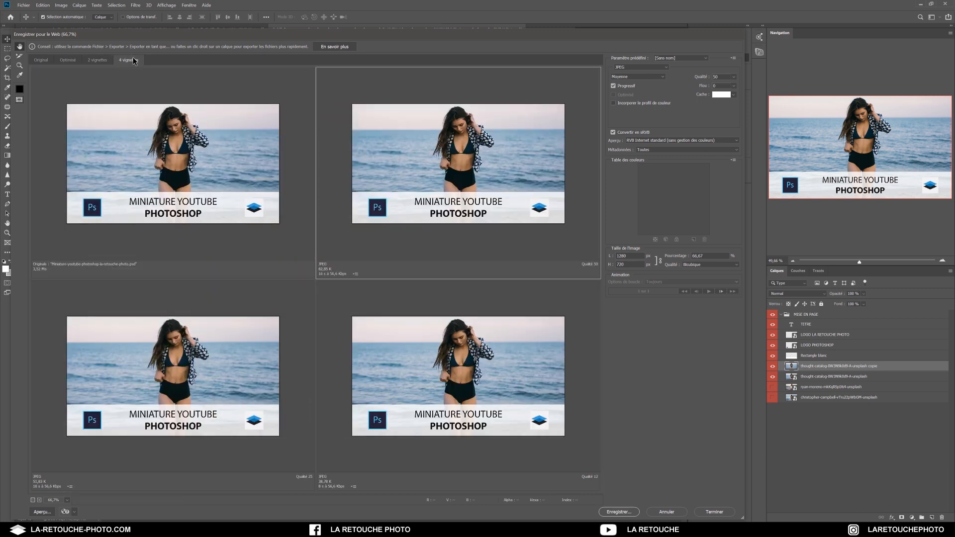
left_click(68, 60)
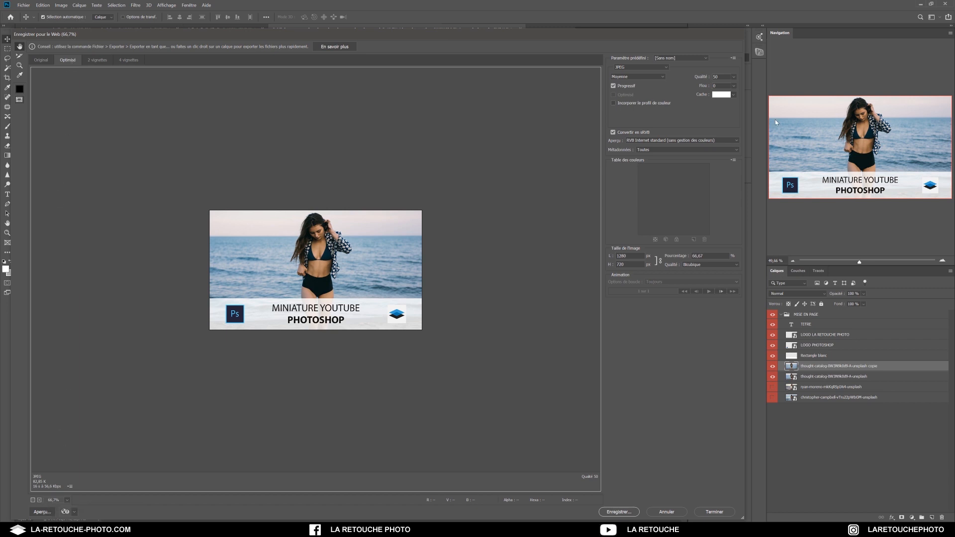
Set the JPEG quality to 80 and export over the existing Miniature-youtube-photoshop-la-retouche-photo.jpg in the VISUELS folder.
left_click(735, 85)
left_click(722, 76)
type("80")
left_click(629, 513)
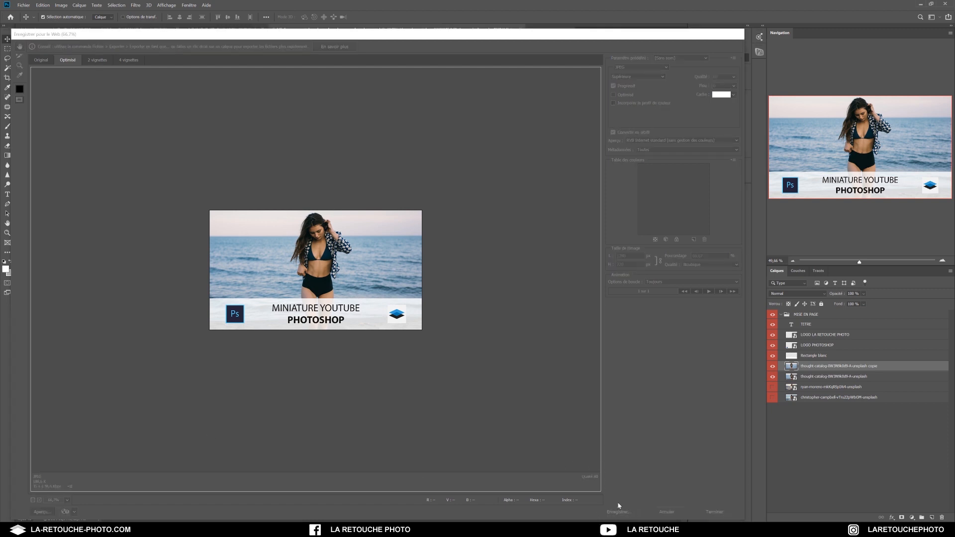
left_click(153, 95)
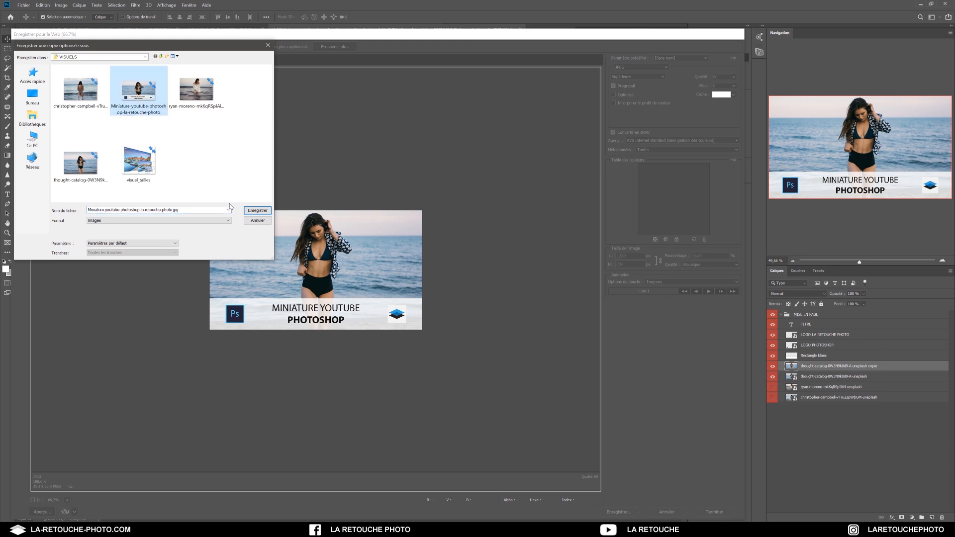
left_click(257, 210)
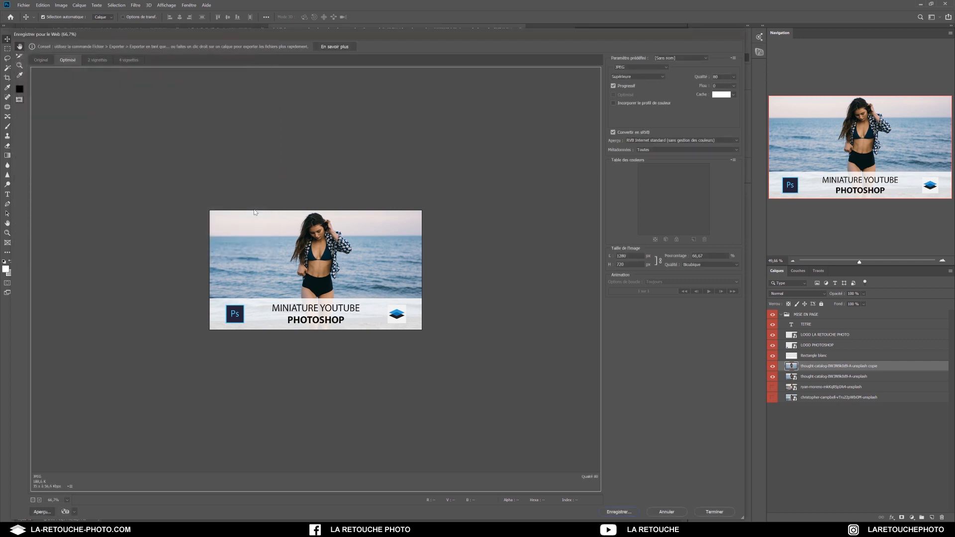
left_click(528, 237)
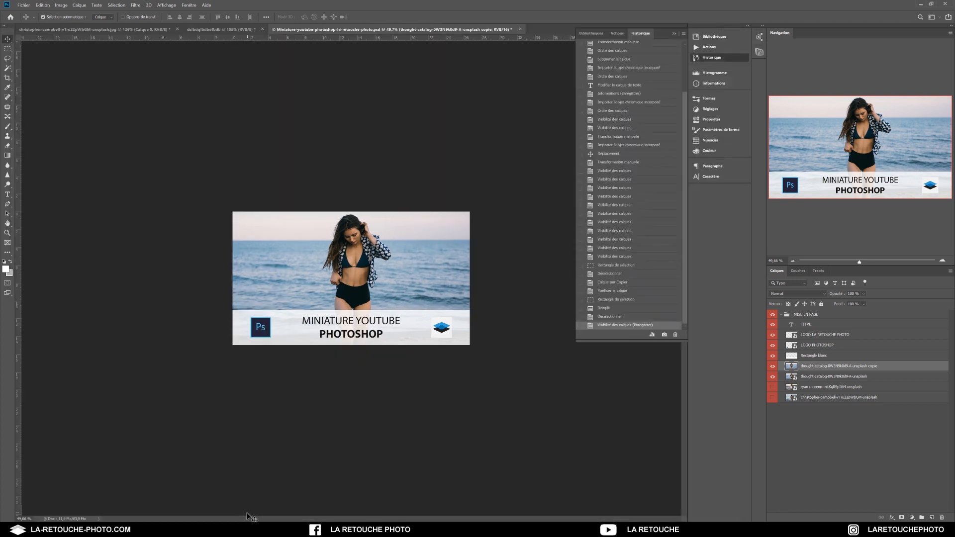
Save the thumbnail PSD, and display it in full-screen mode with the rulers hidden.
left_click(24, 5)
left_click(43, 81)
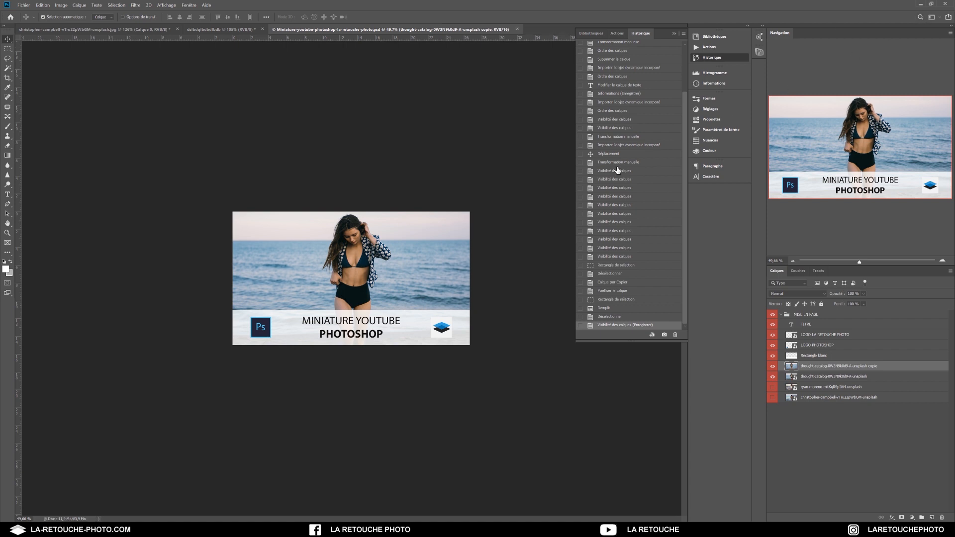
key("f")
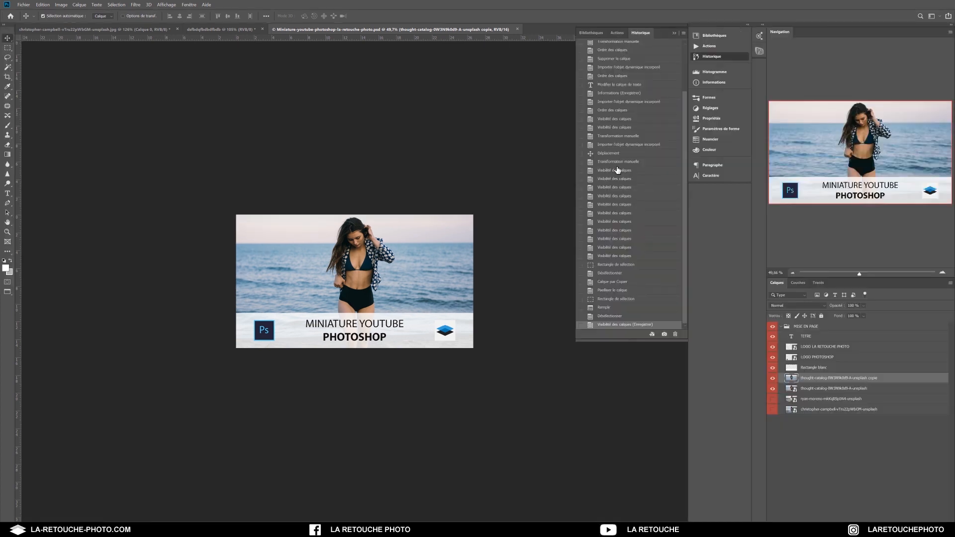
key("f")
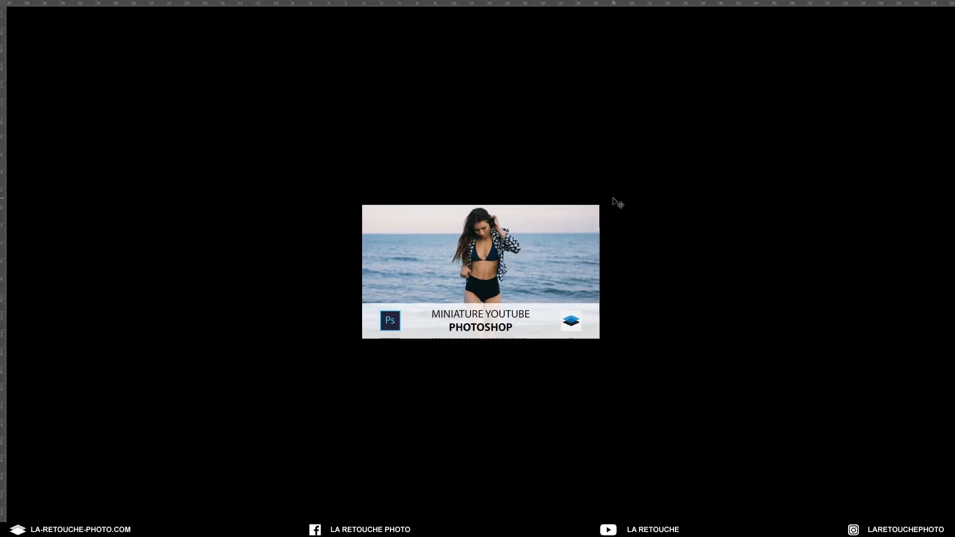
key("ctrl+r")
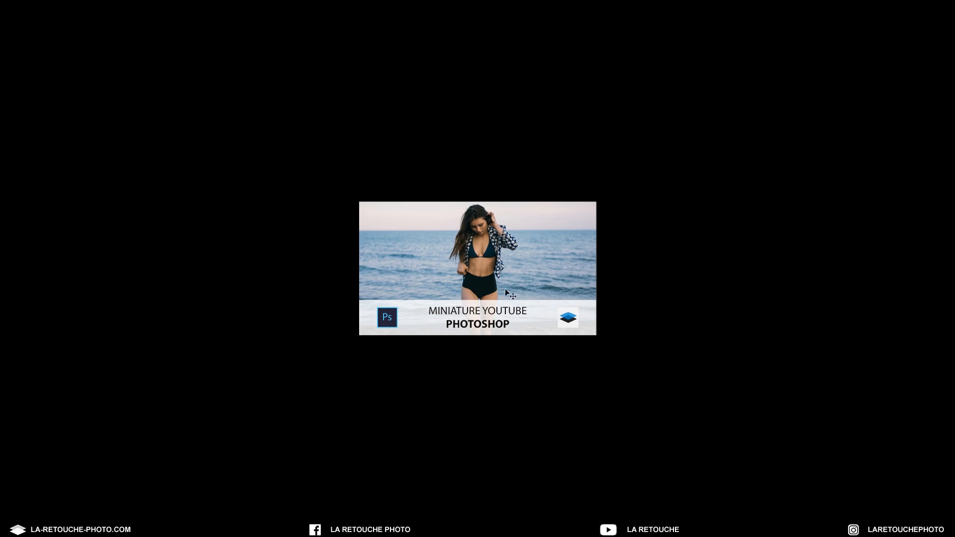